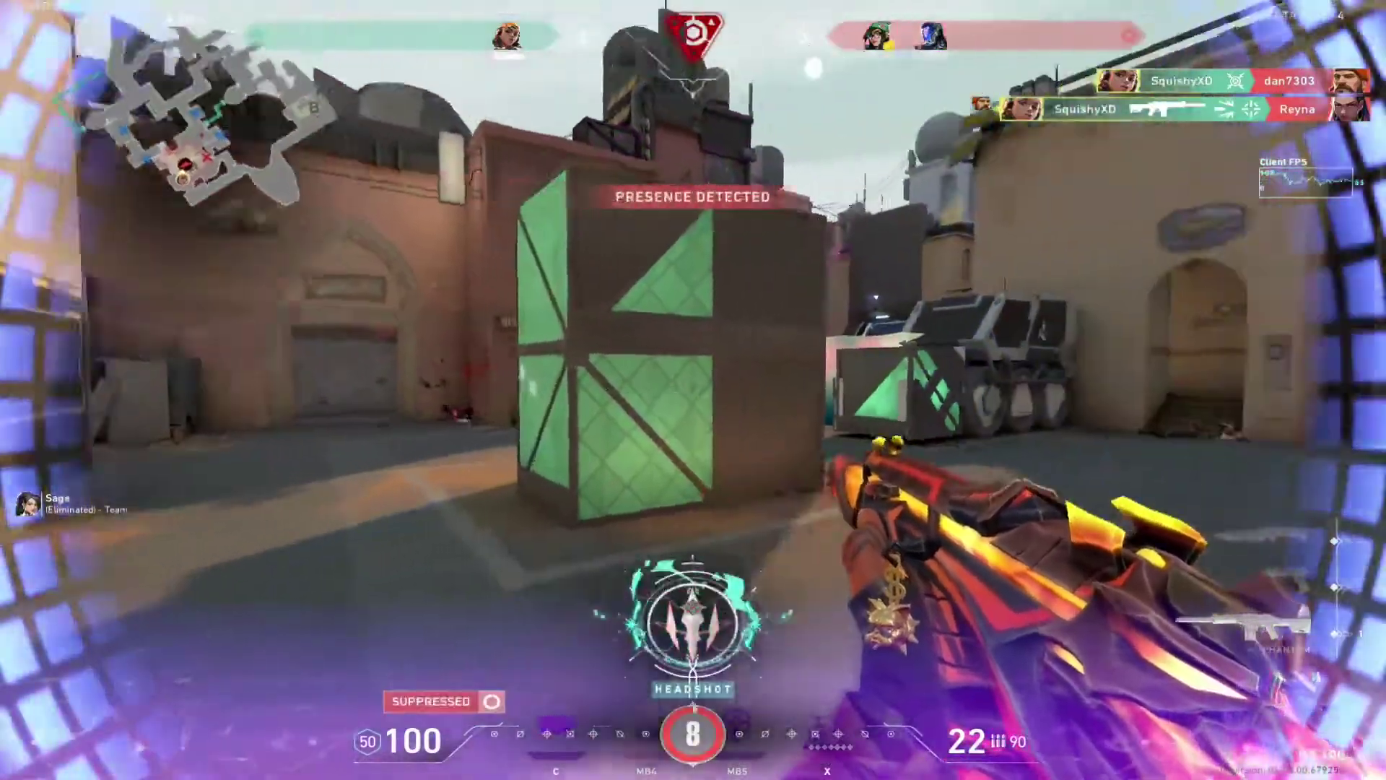
Walk up to the green crate and fire a burst into it, leaving bullet holes.
key("w")
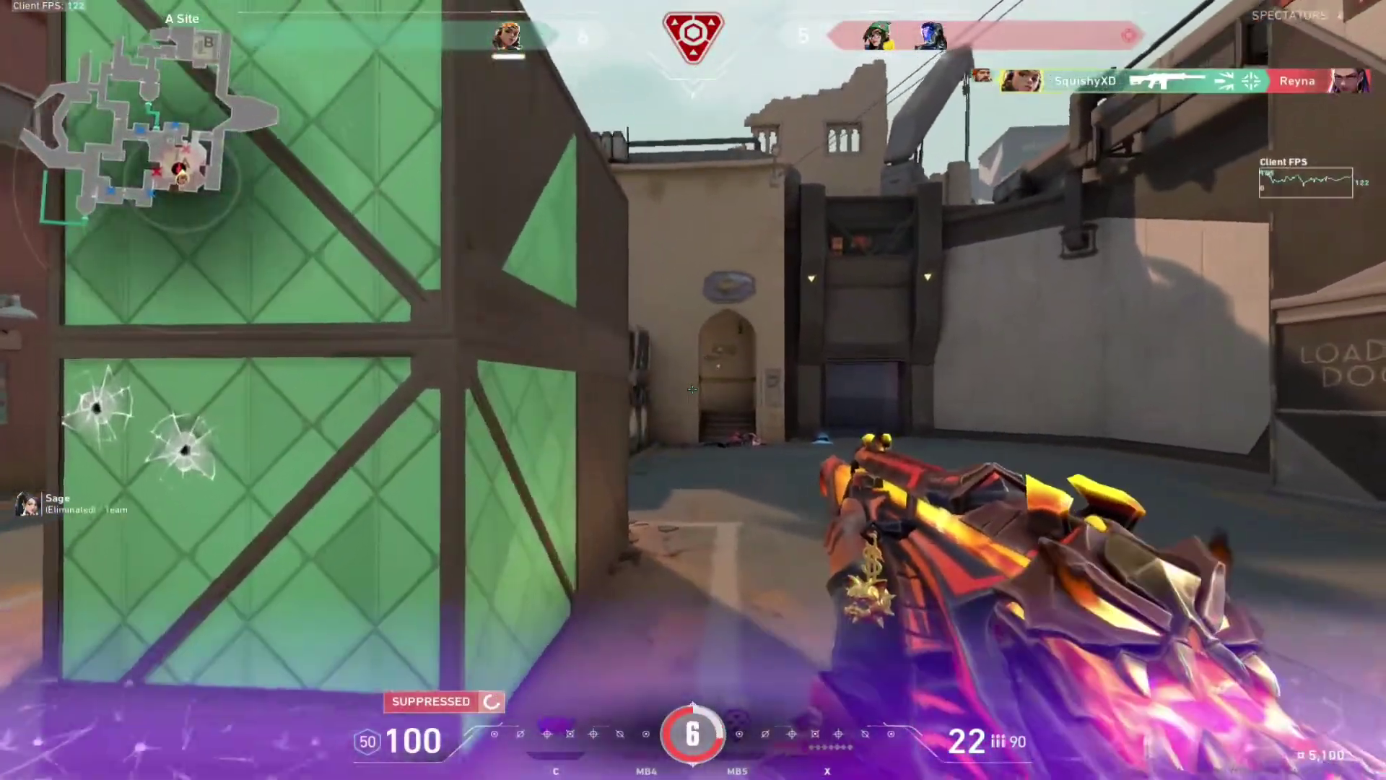
left_click(692, 390)
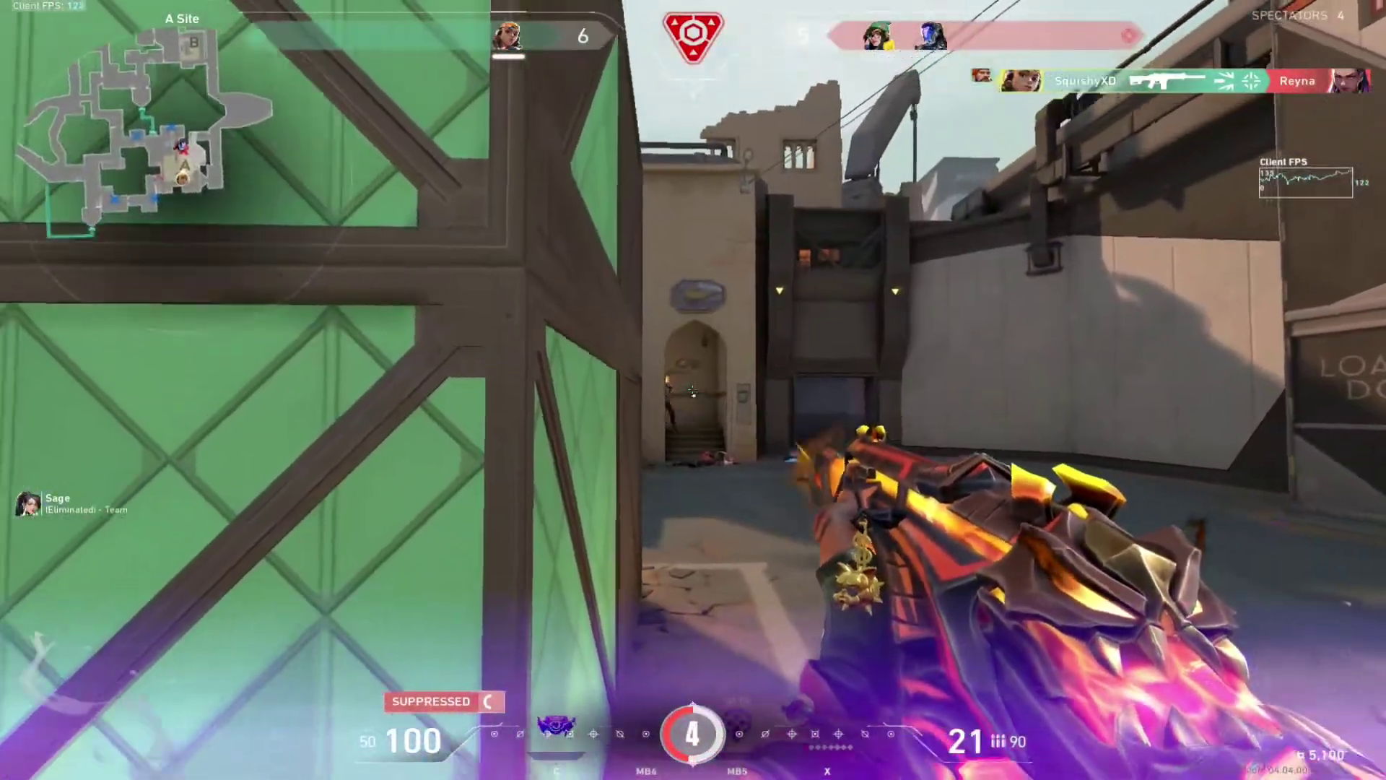
left_click(692, 390)
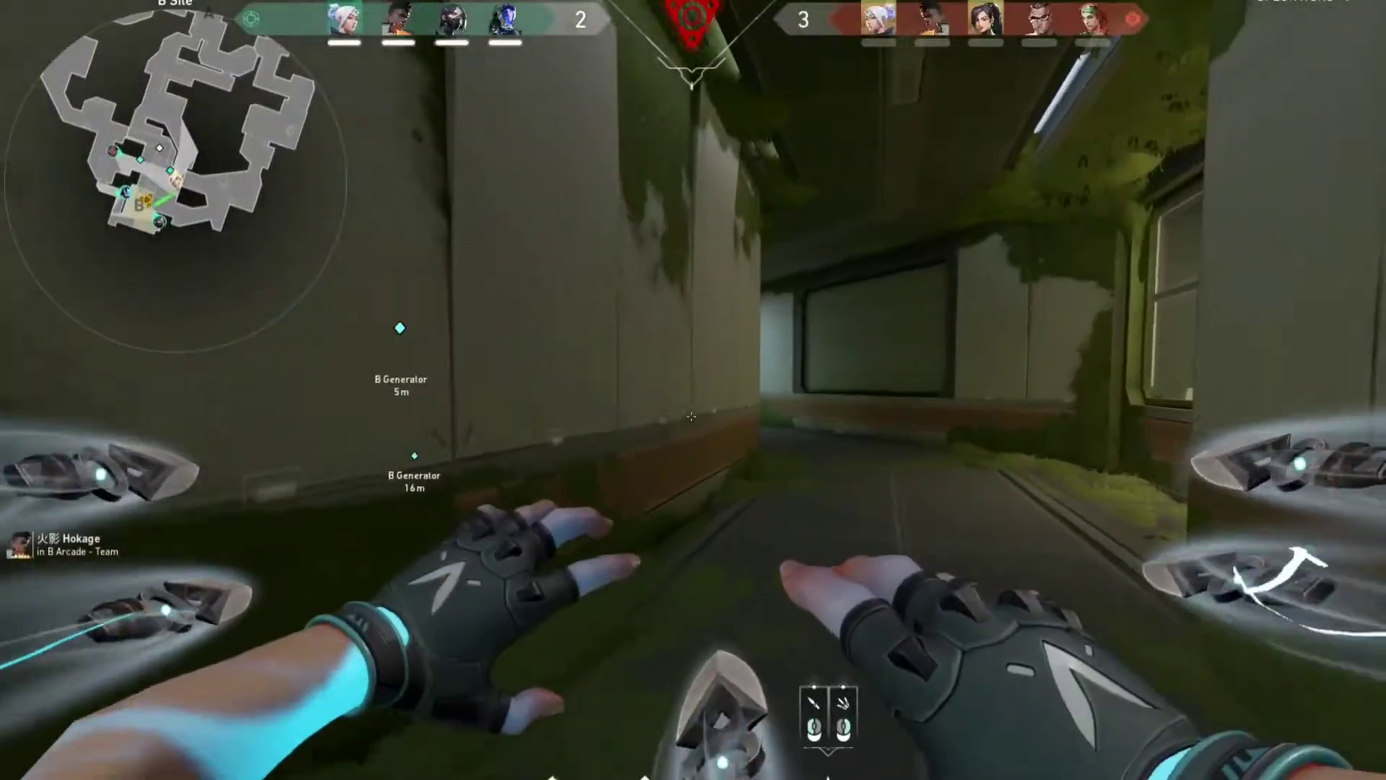
Move down the corridor and throw Bladestorm knives until one lands a headshot kill.
key("w")
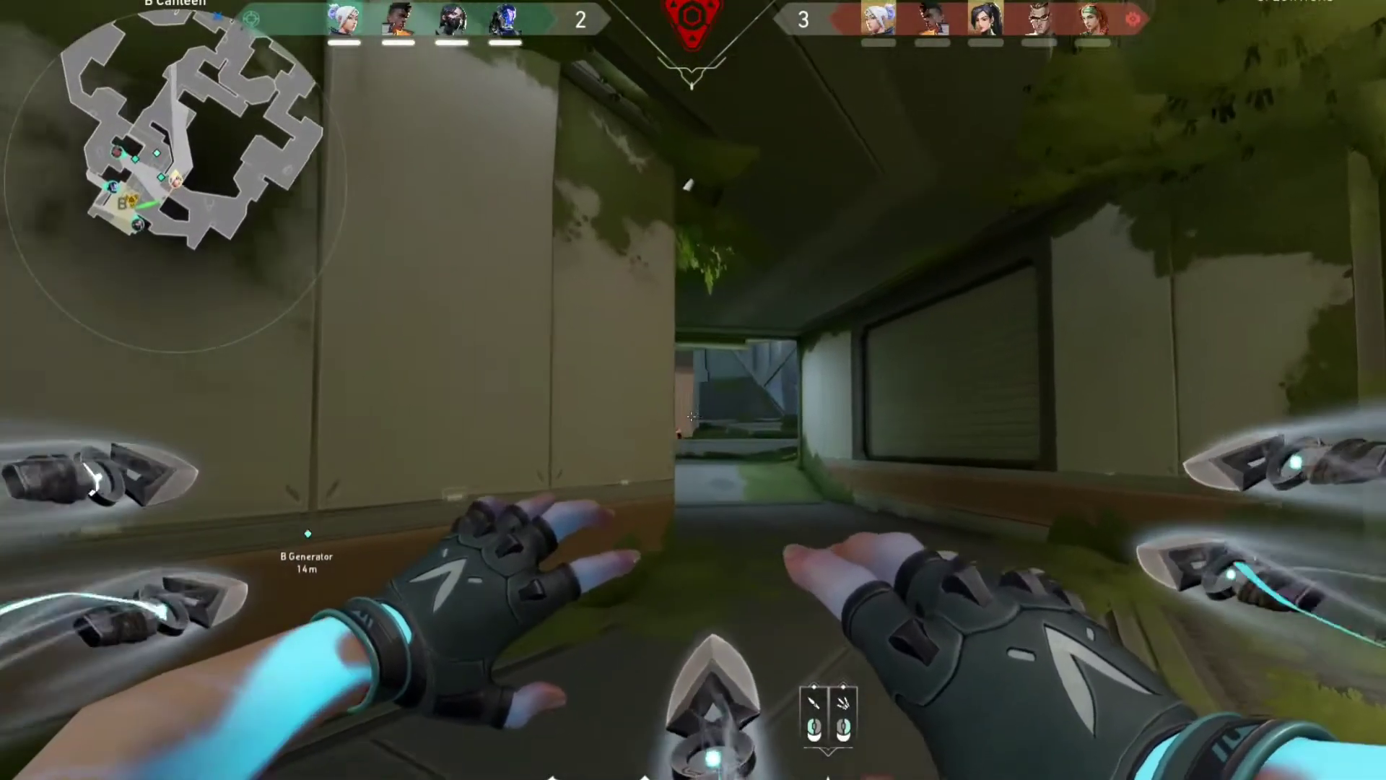
left_click(692, 416)
left_click(691, 416)
left_click(691, 417)
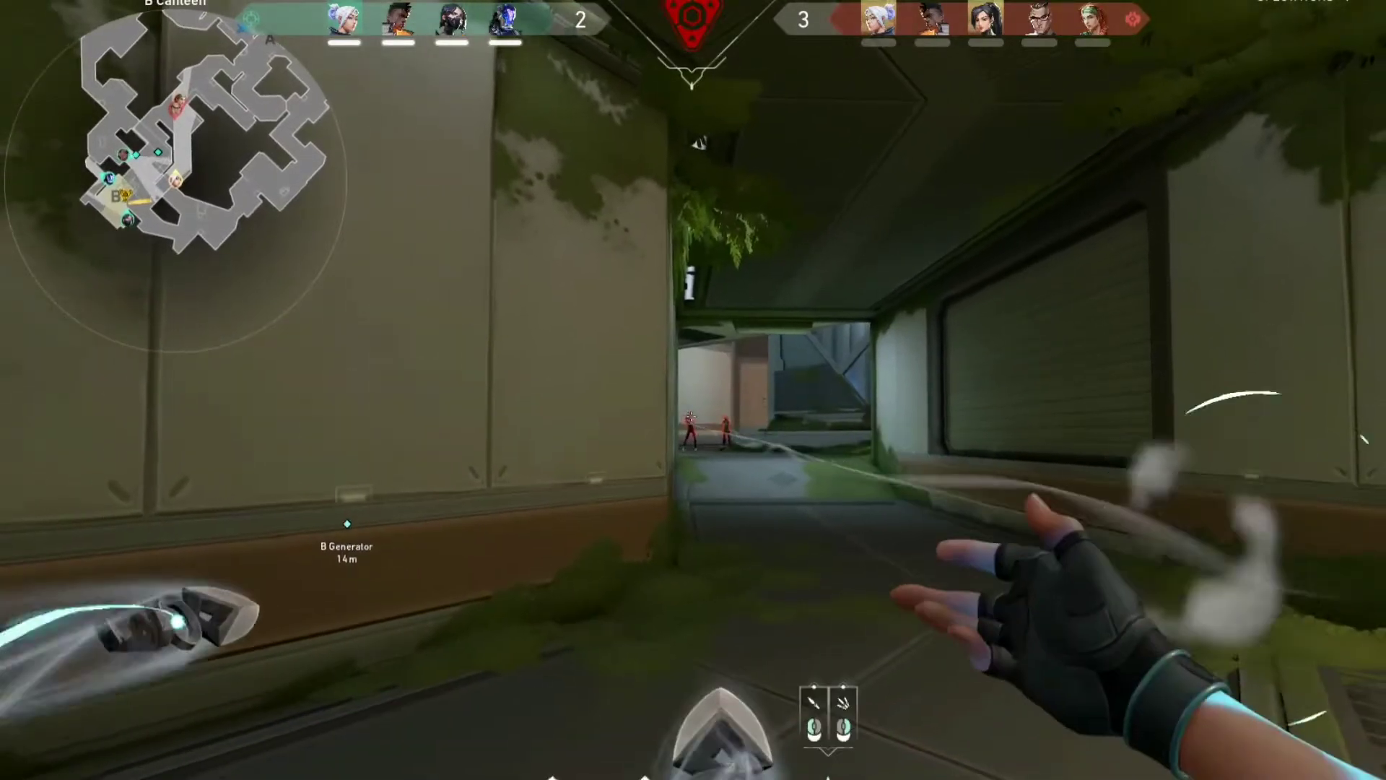
left_click(691, 416)
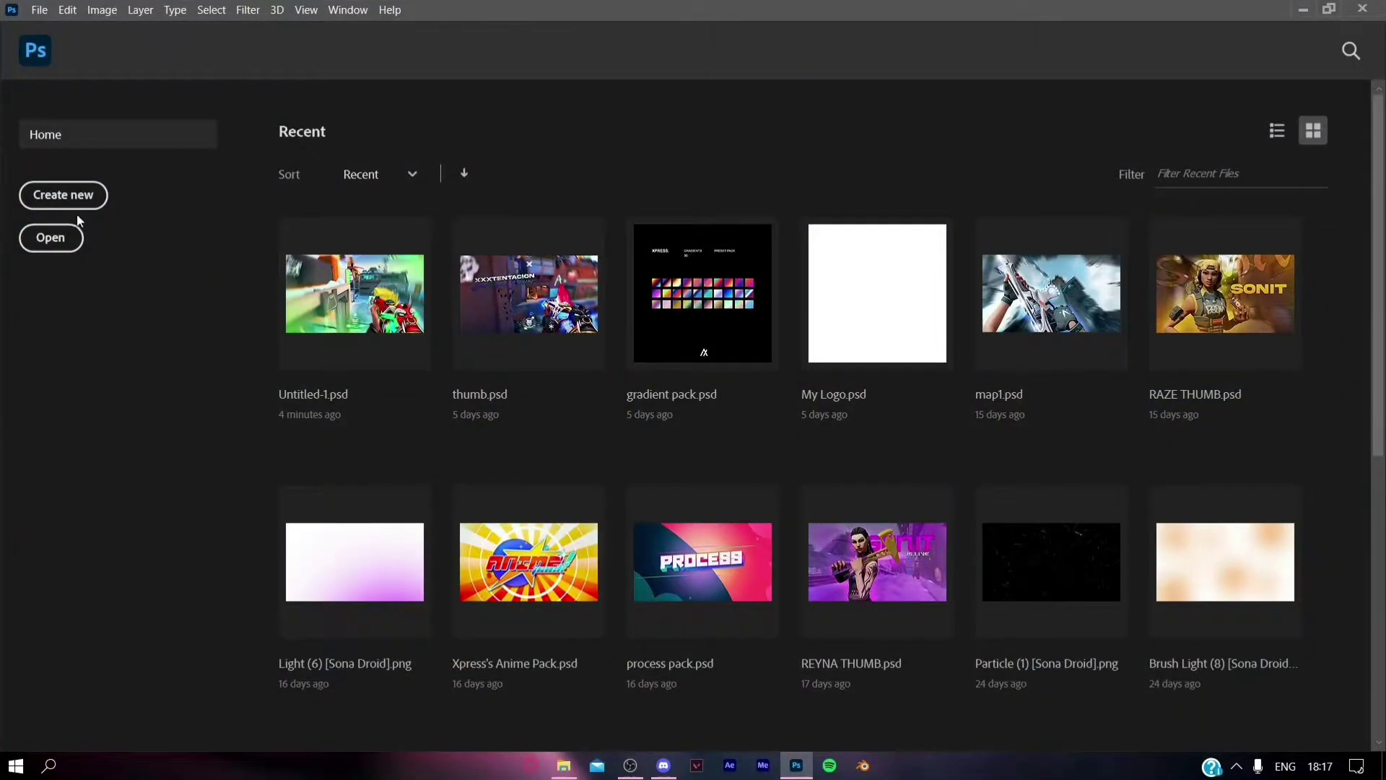
Create a new 1280×720 px document from the Custom preset.
left_click(72, 195)
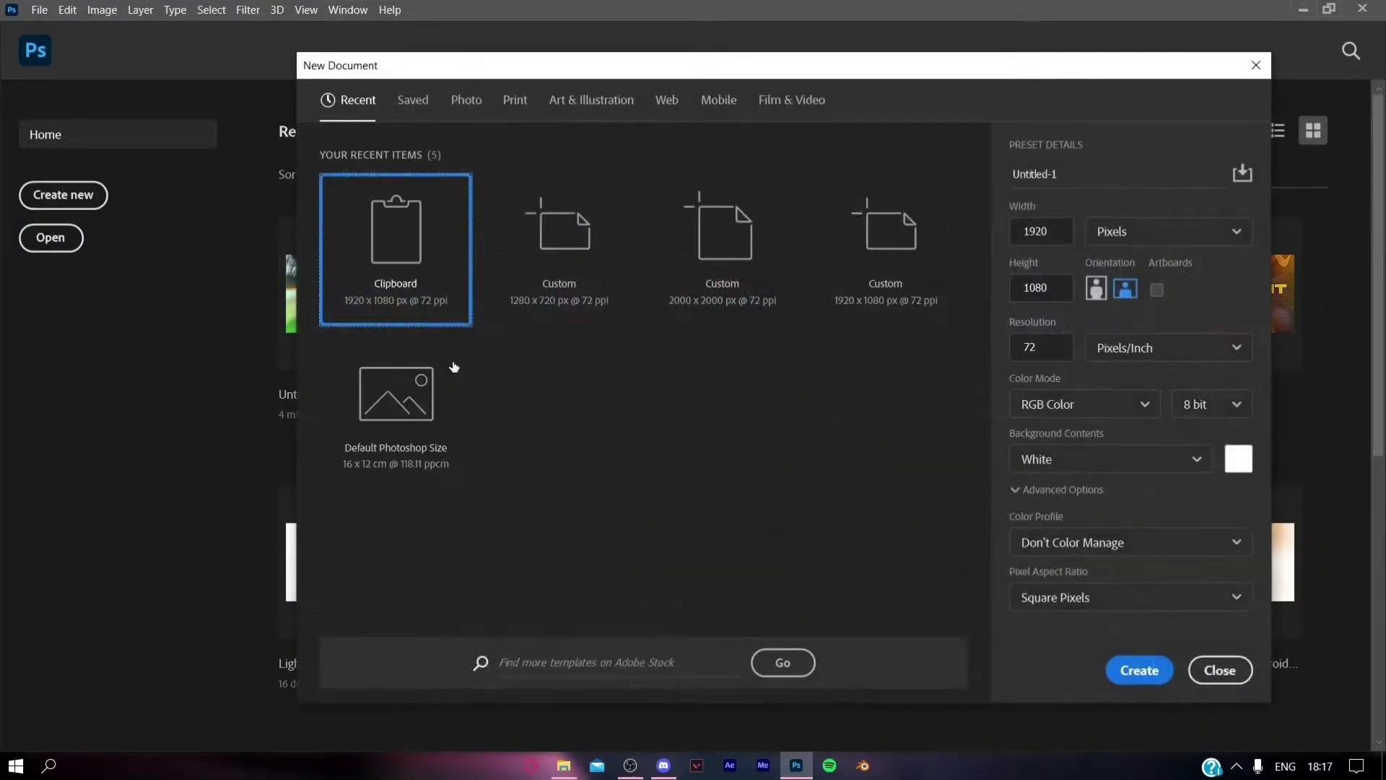
left_click(573, 290)
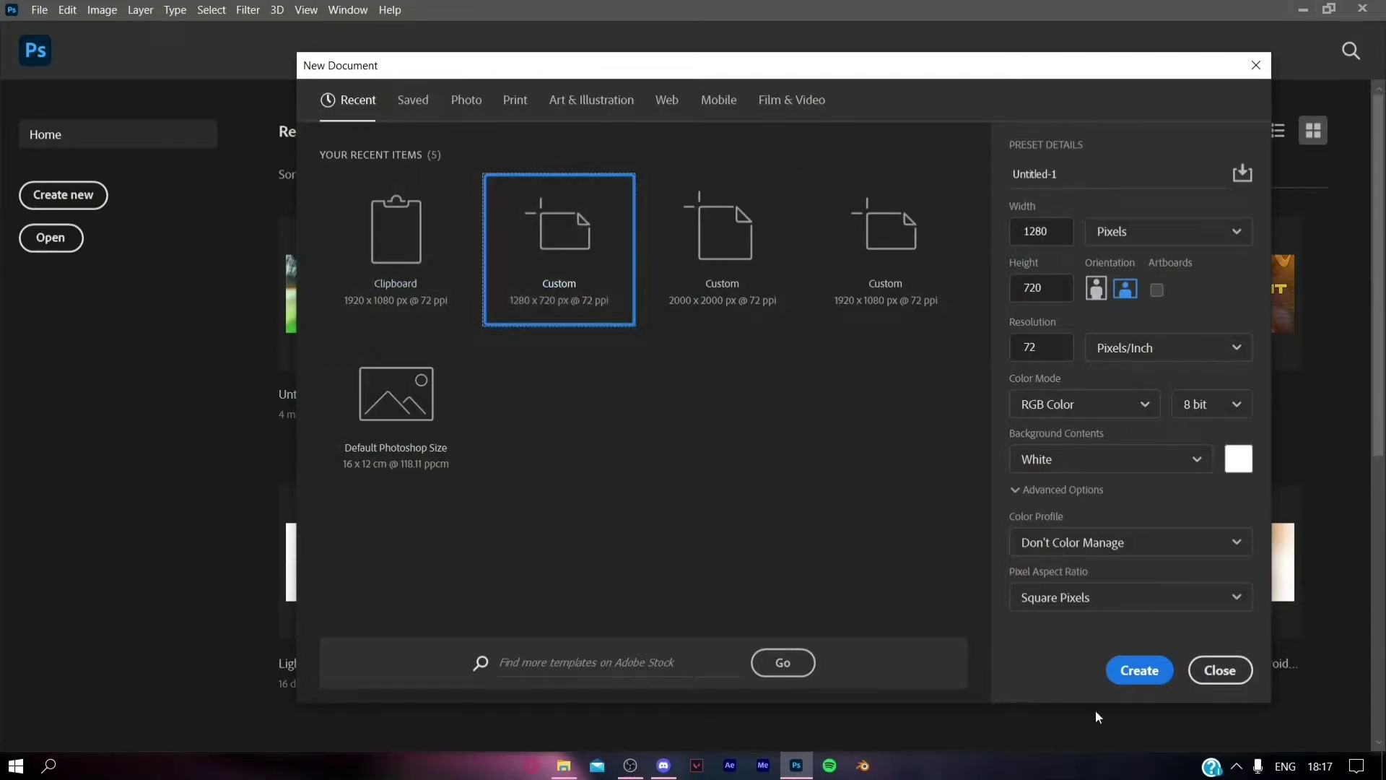
left_click(1139, 670)
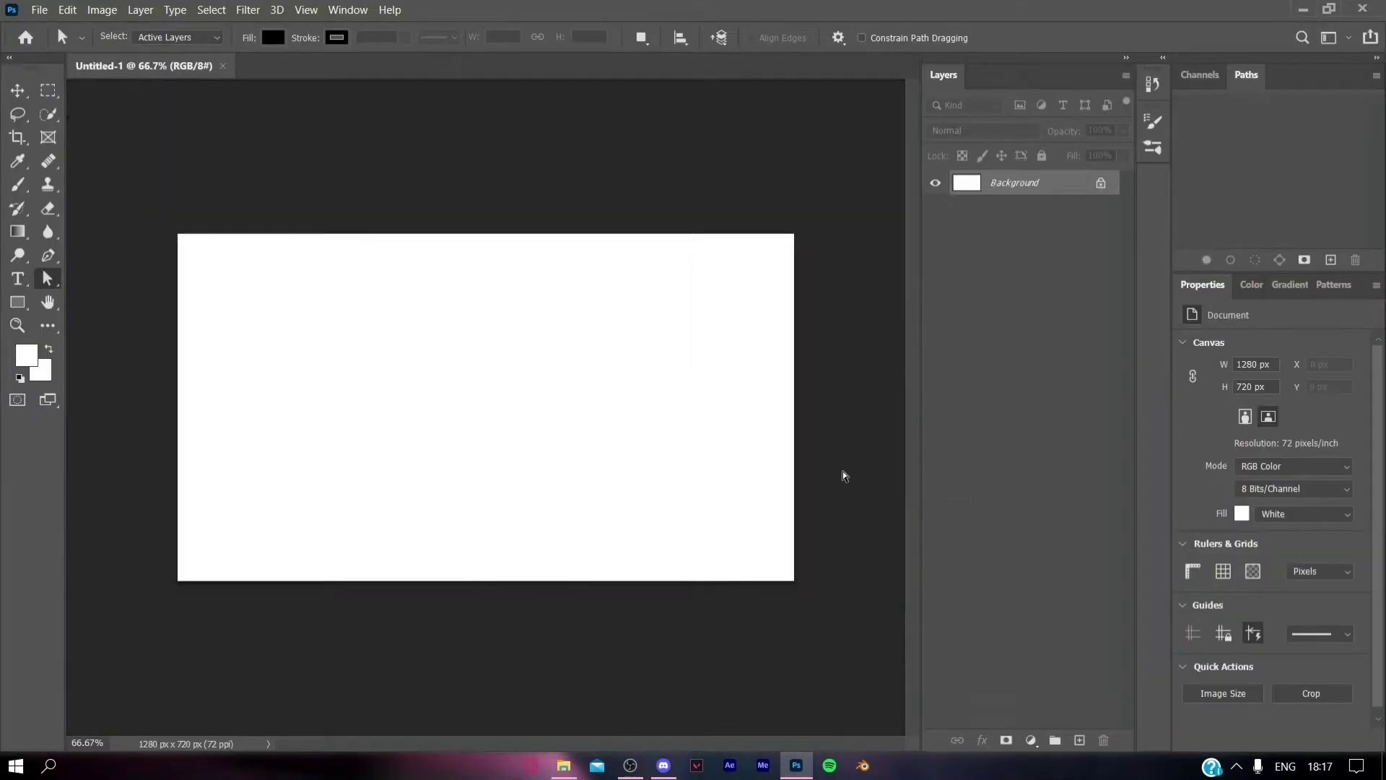
Browse the Valorant recordings folder in File Explorer and play the DVR clip.
left_click(564, 766)
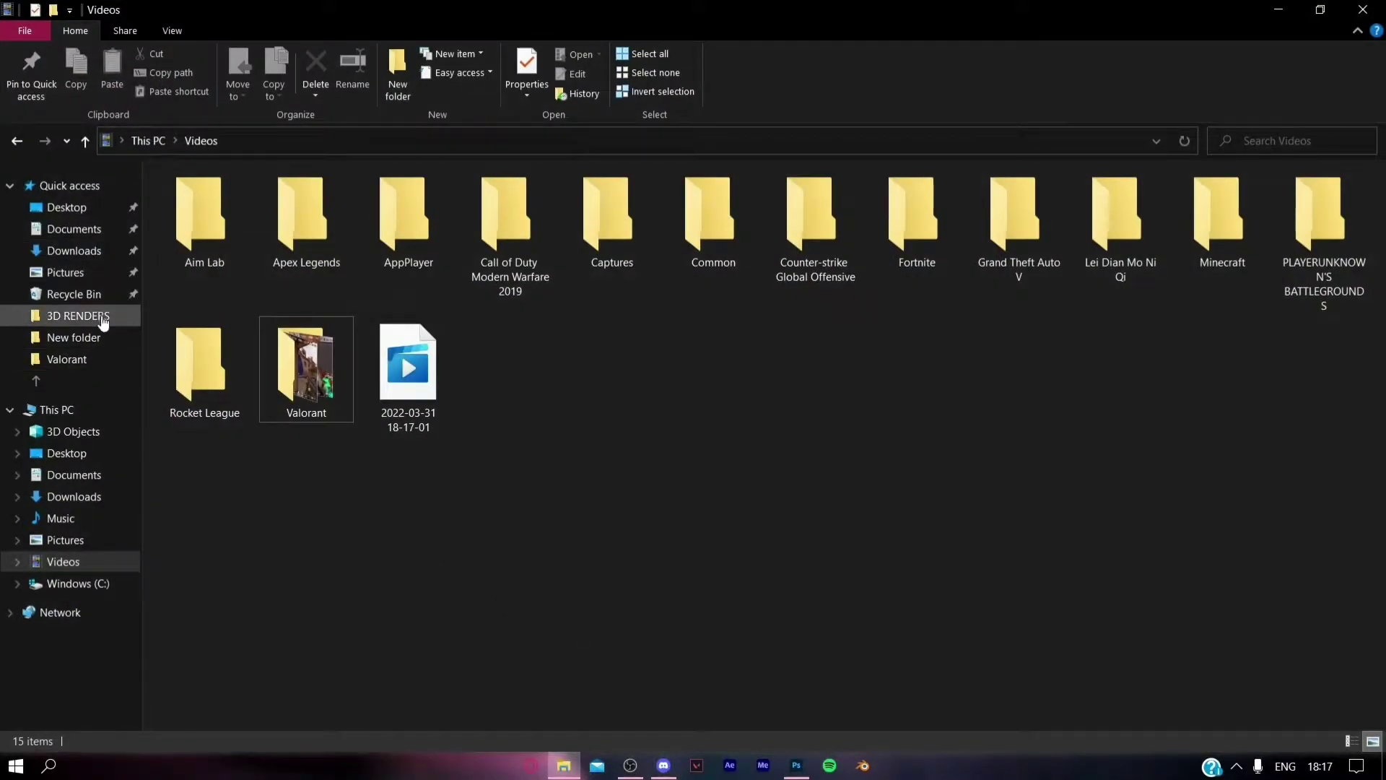
left_click(67, 359)
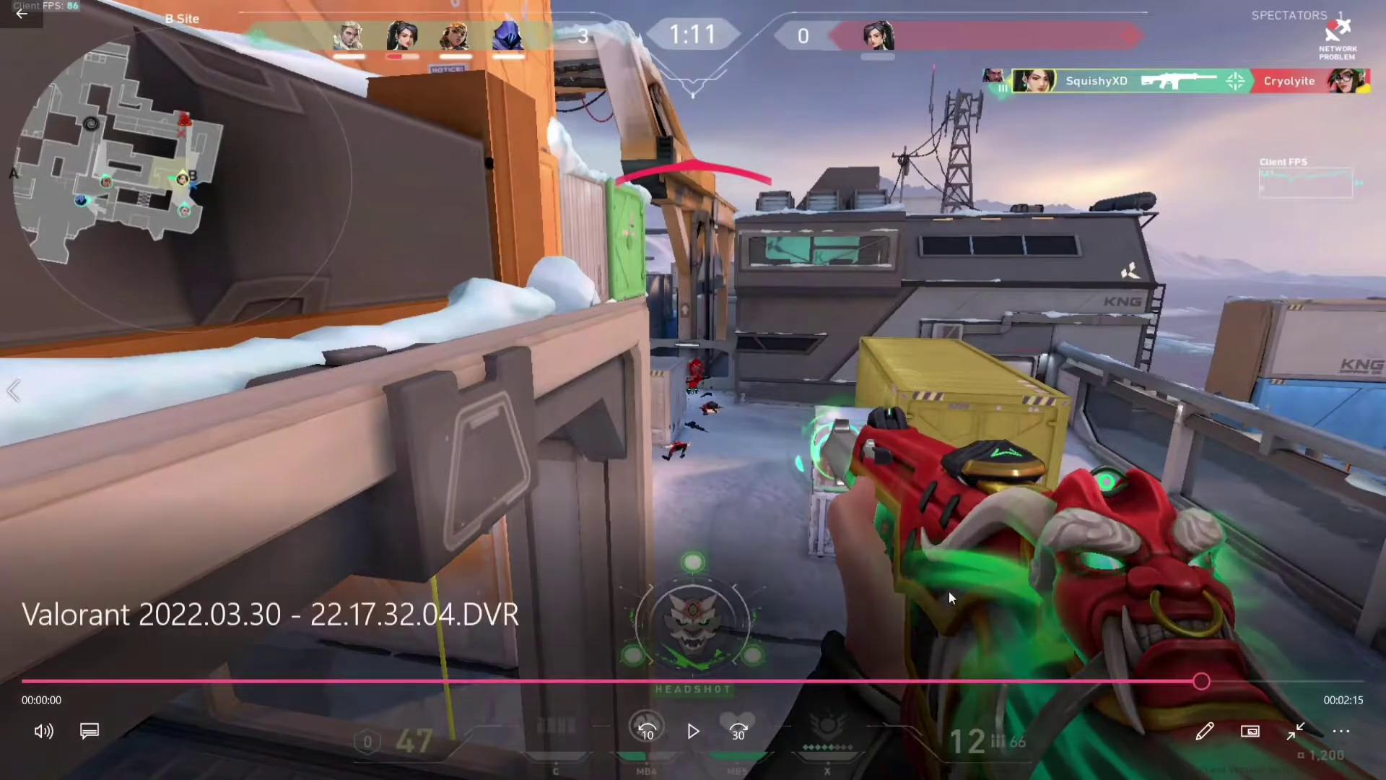
left_click(1295, 731)
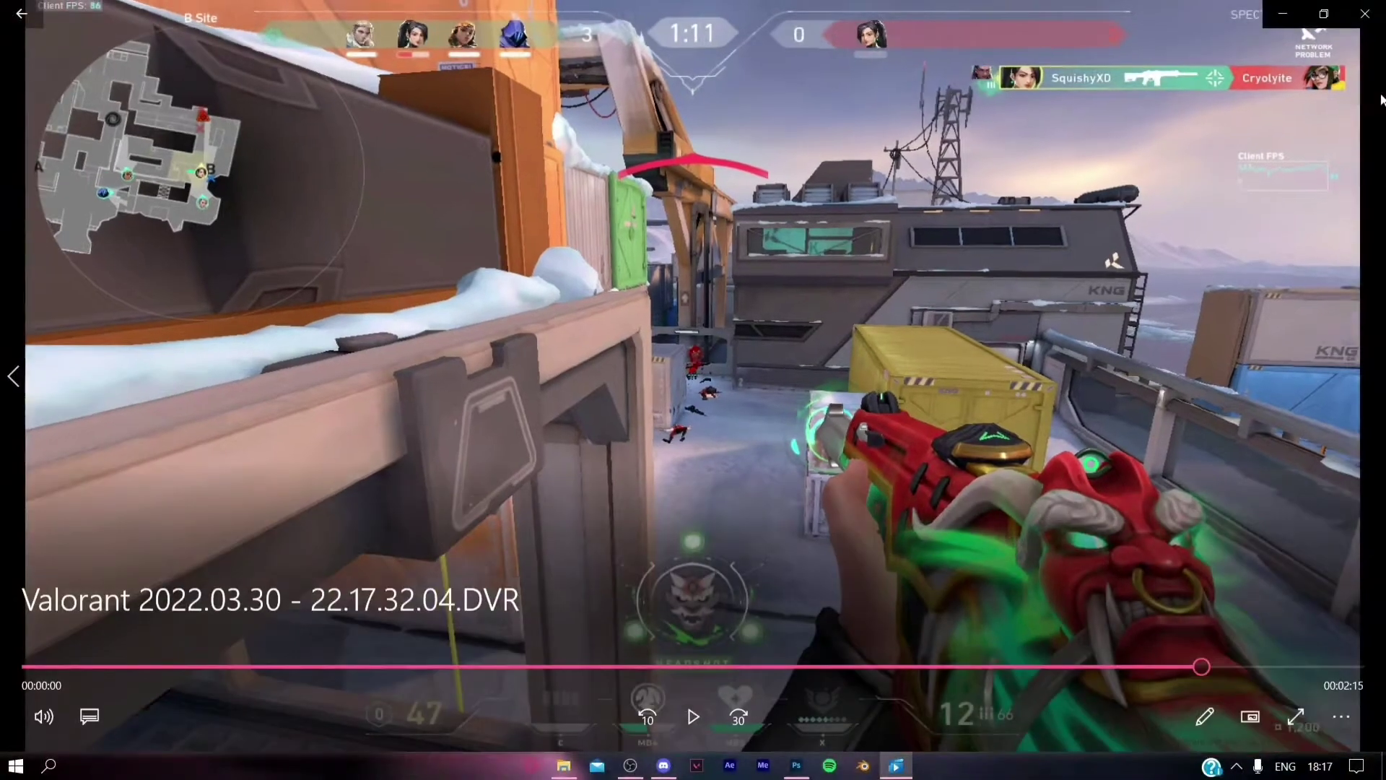
Close the video player and folder, then open the Downloads folder in a fresh window.
left_click(1362, 10)
left_click(1348, 19)
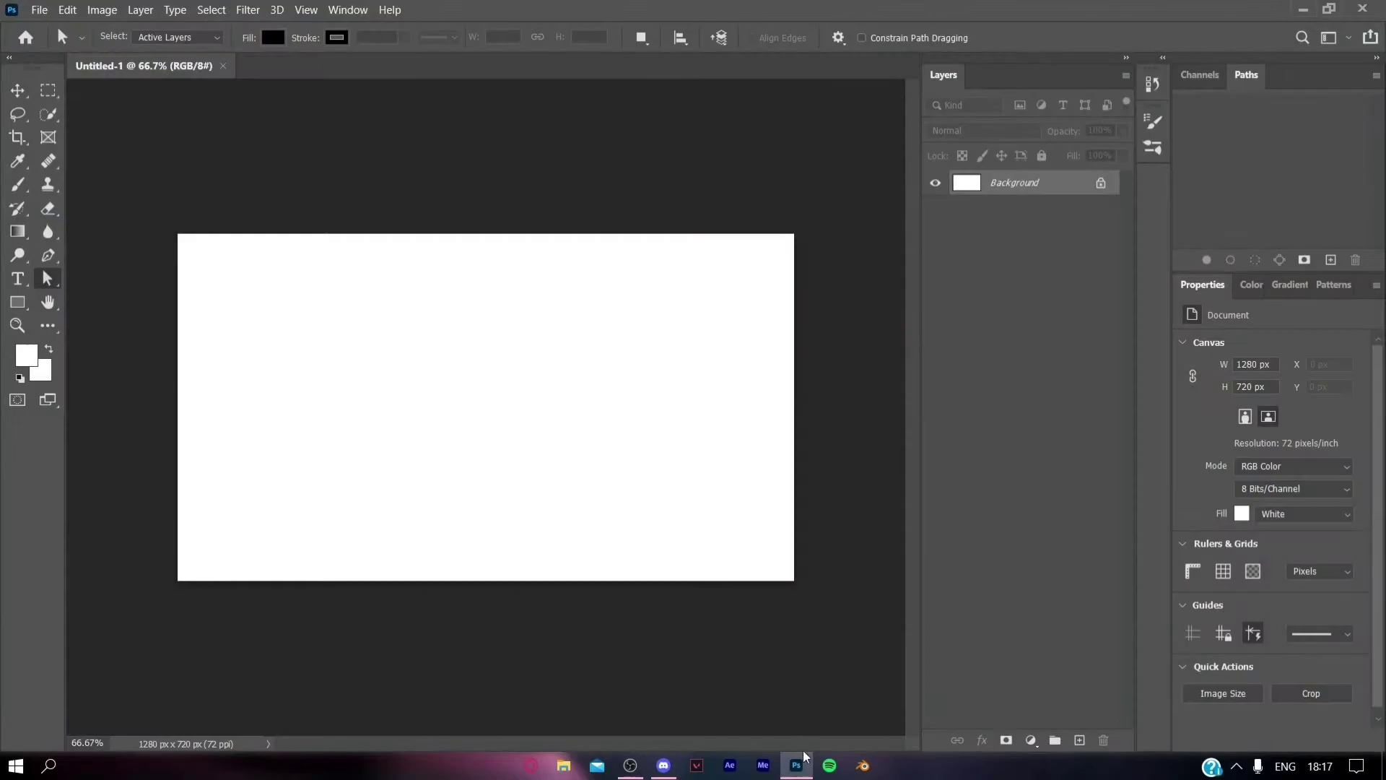
left_click(563, 765)
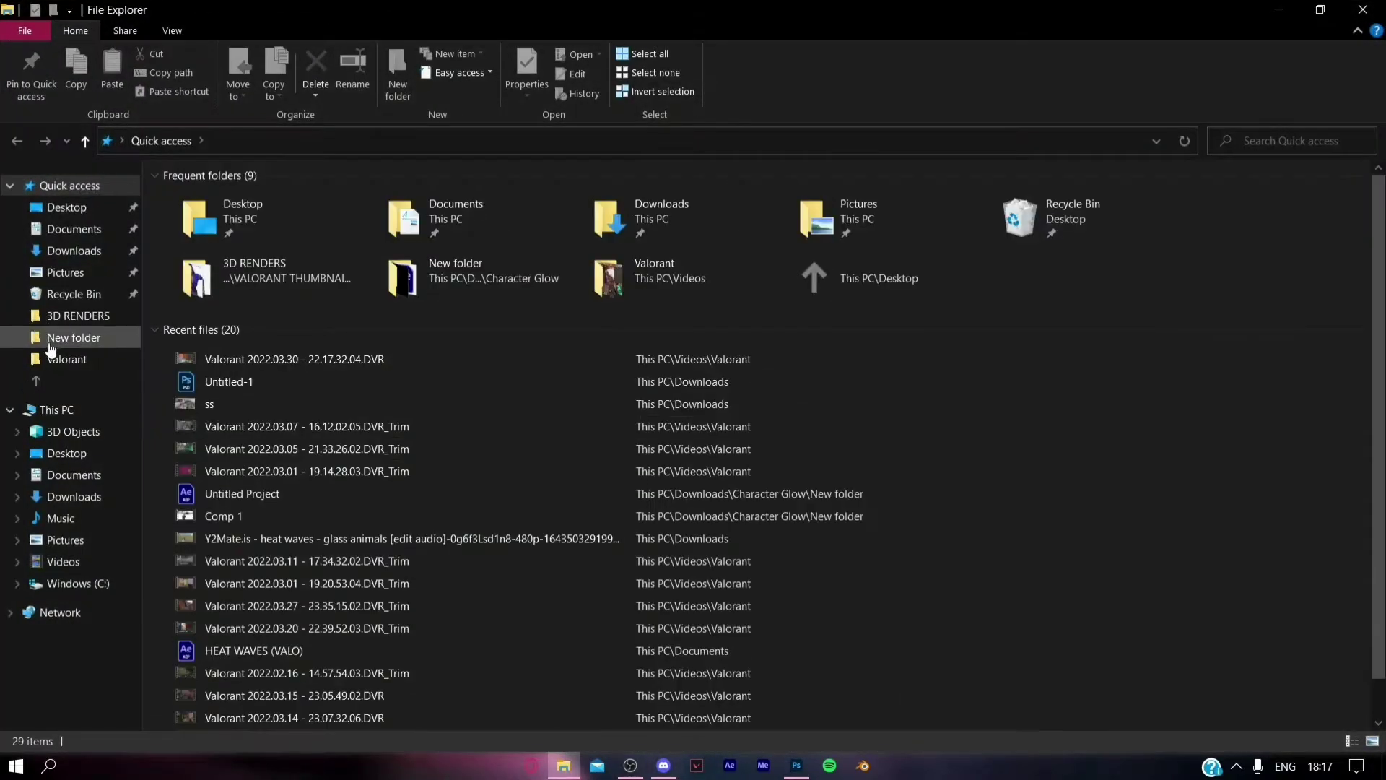
left_click(74, 251)
Place ss into the document and scale it to about 1477×870 px, overfilling the canvas.
left_click_drag(428, 283, 633, 542)
left_click_drag(762, 560, 793, 579)
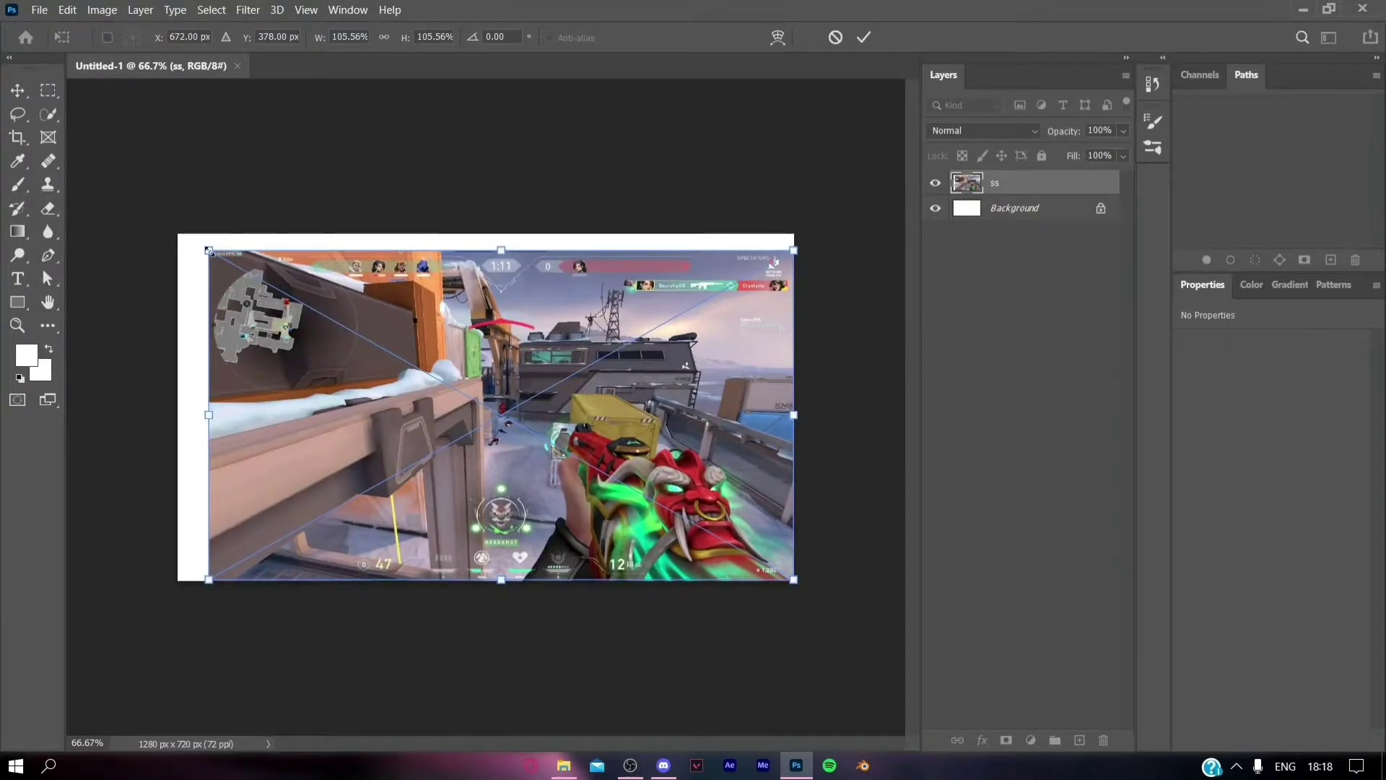
left_click_drag(208, 250, 139, 213)
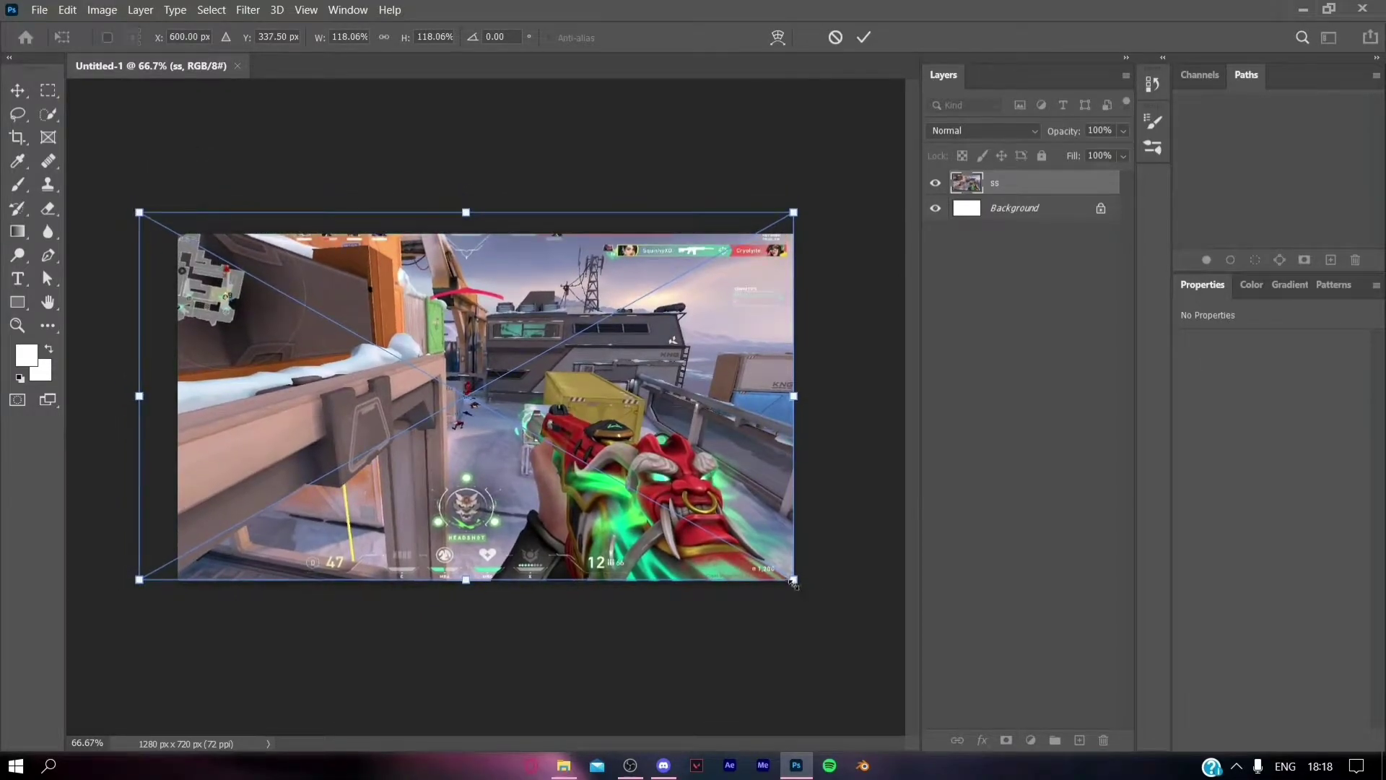
left_click_drag(793, 580, 837, 618)
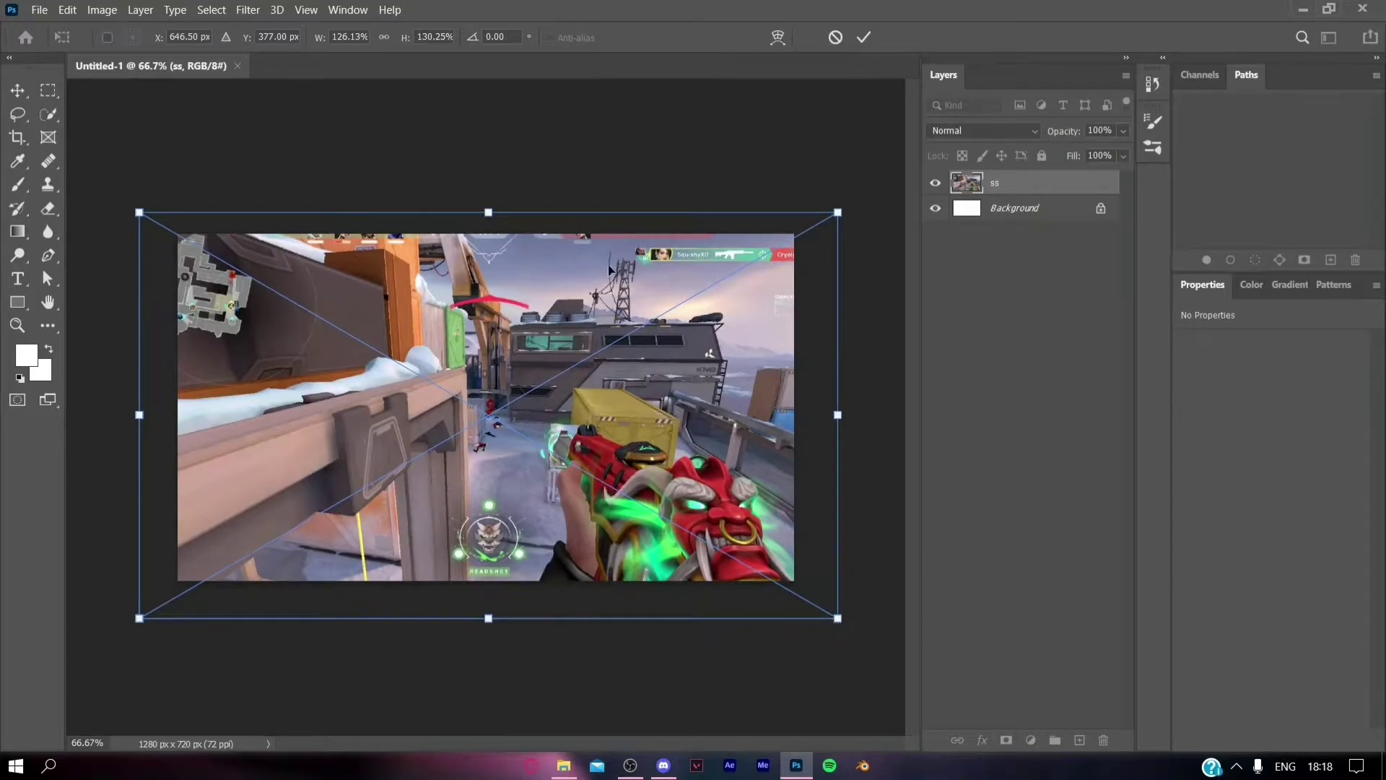
left_click_drag(489, 213, 488, 206)
left_click_drag(140, 205, 127, 196)
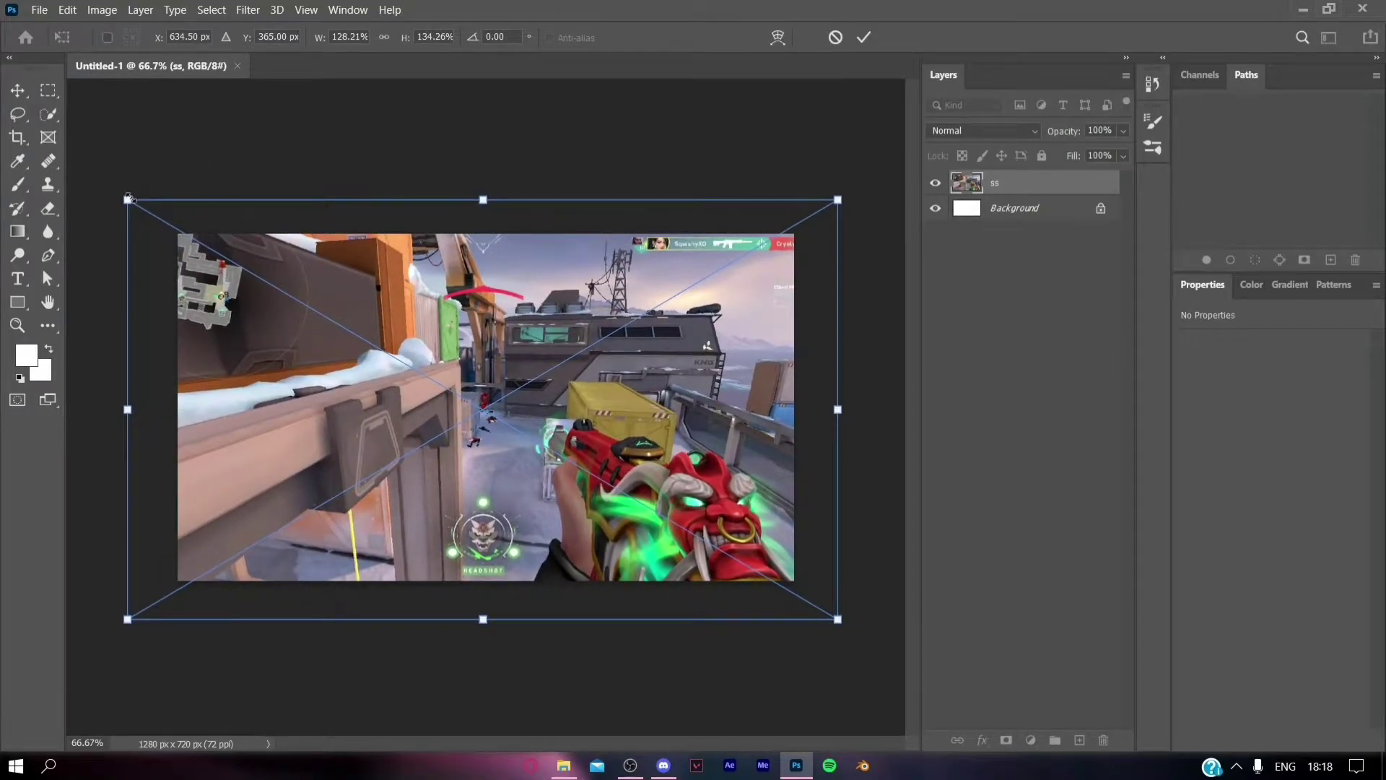
key("Return")
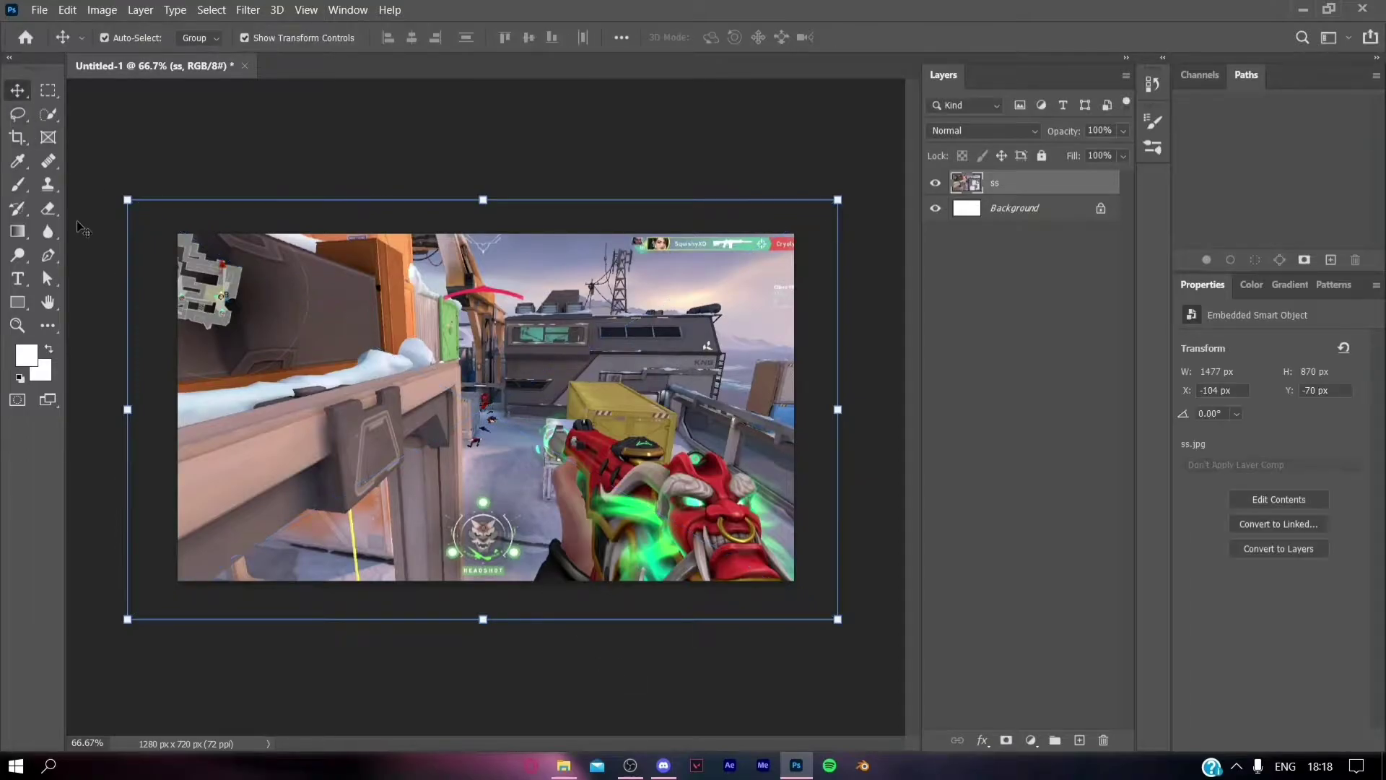
Duplicate ss, move the hidden ss copy beneath it, reselect ss and pick the pen tool.
left_click(48, 278)
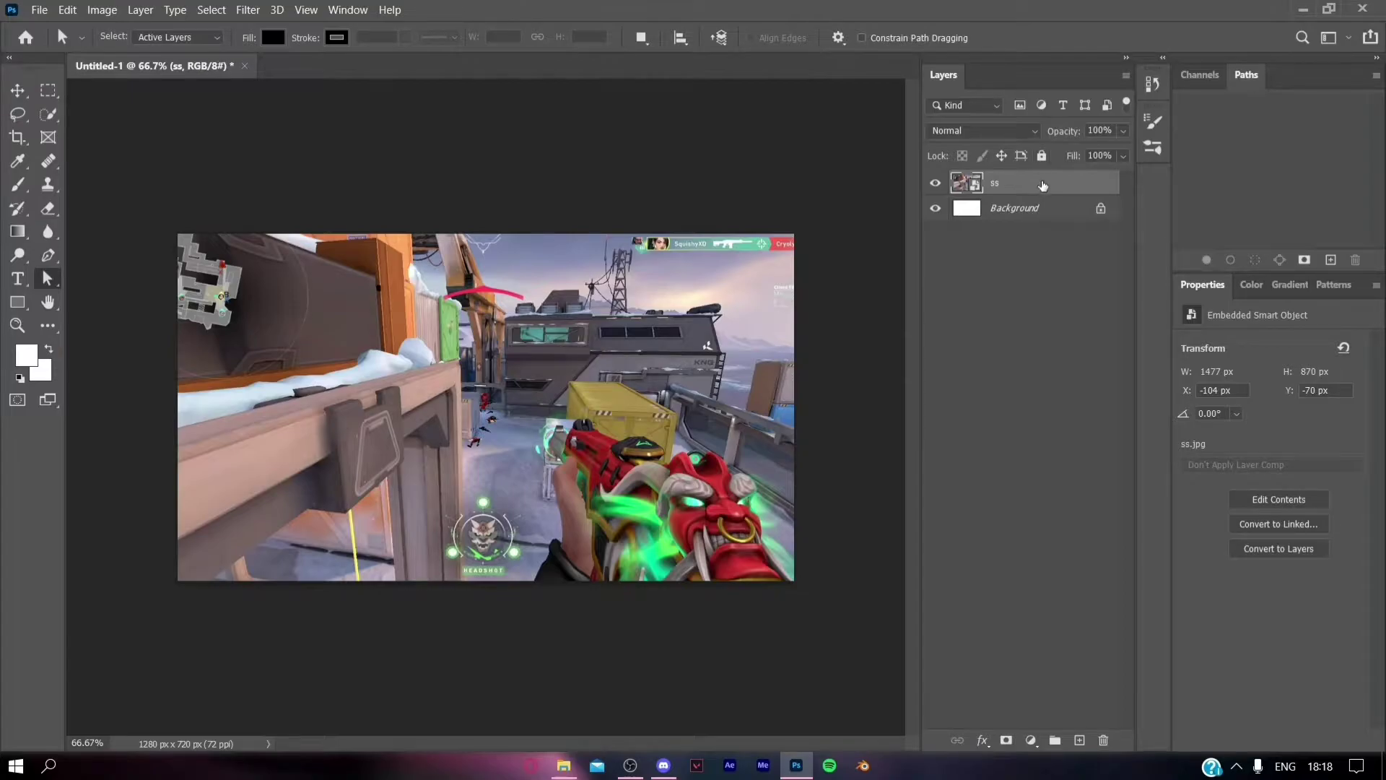
key("ctrl+j")
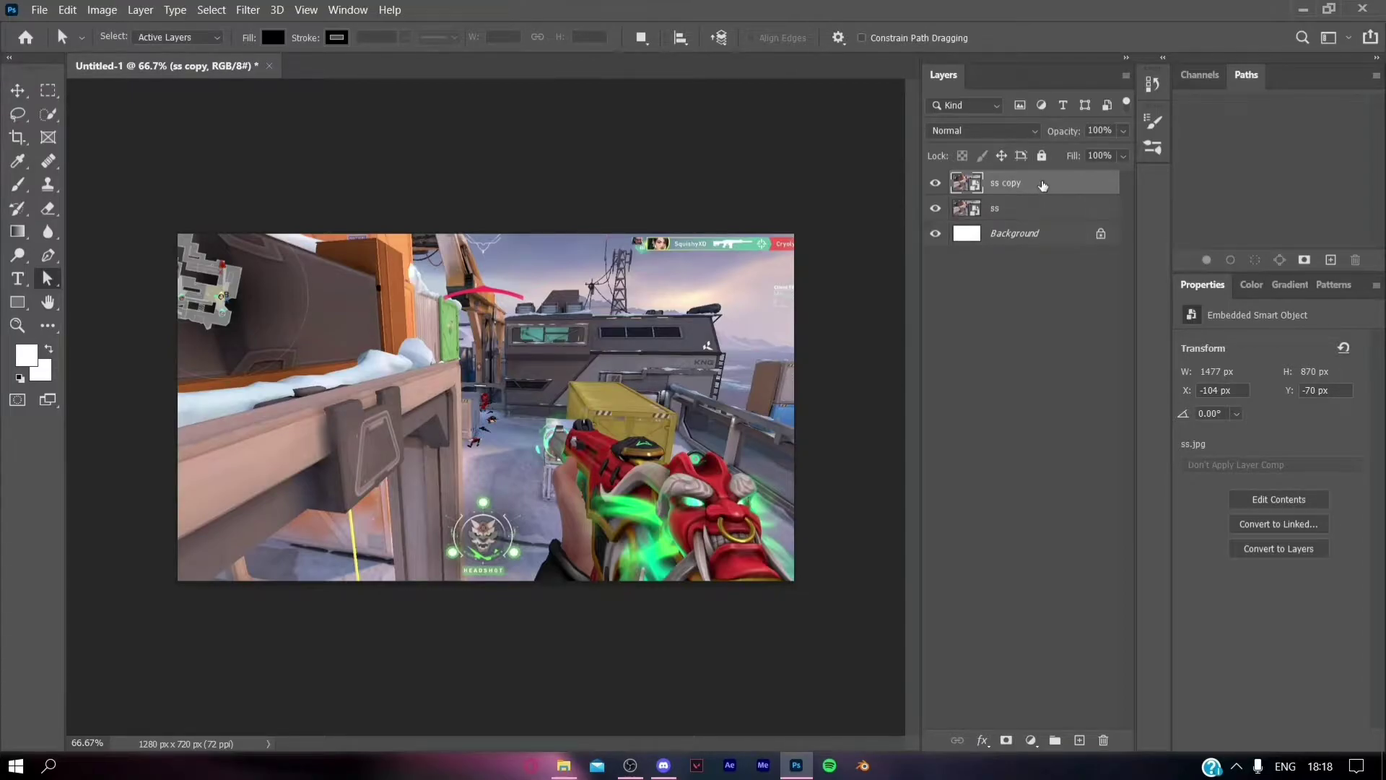
left_click_drag(1036, 186, 1003, 221)
left_click(935, 208)
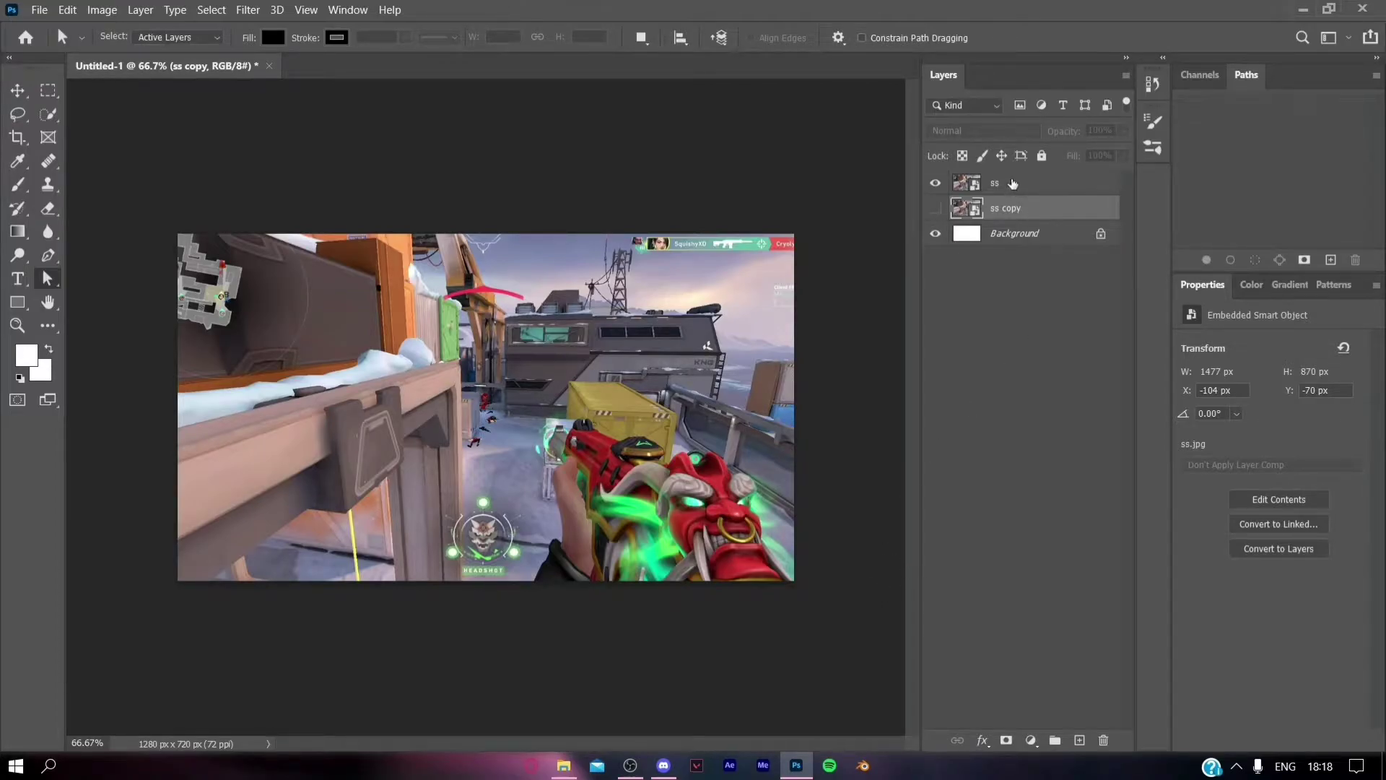
left_click(1012, 184)
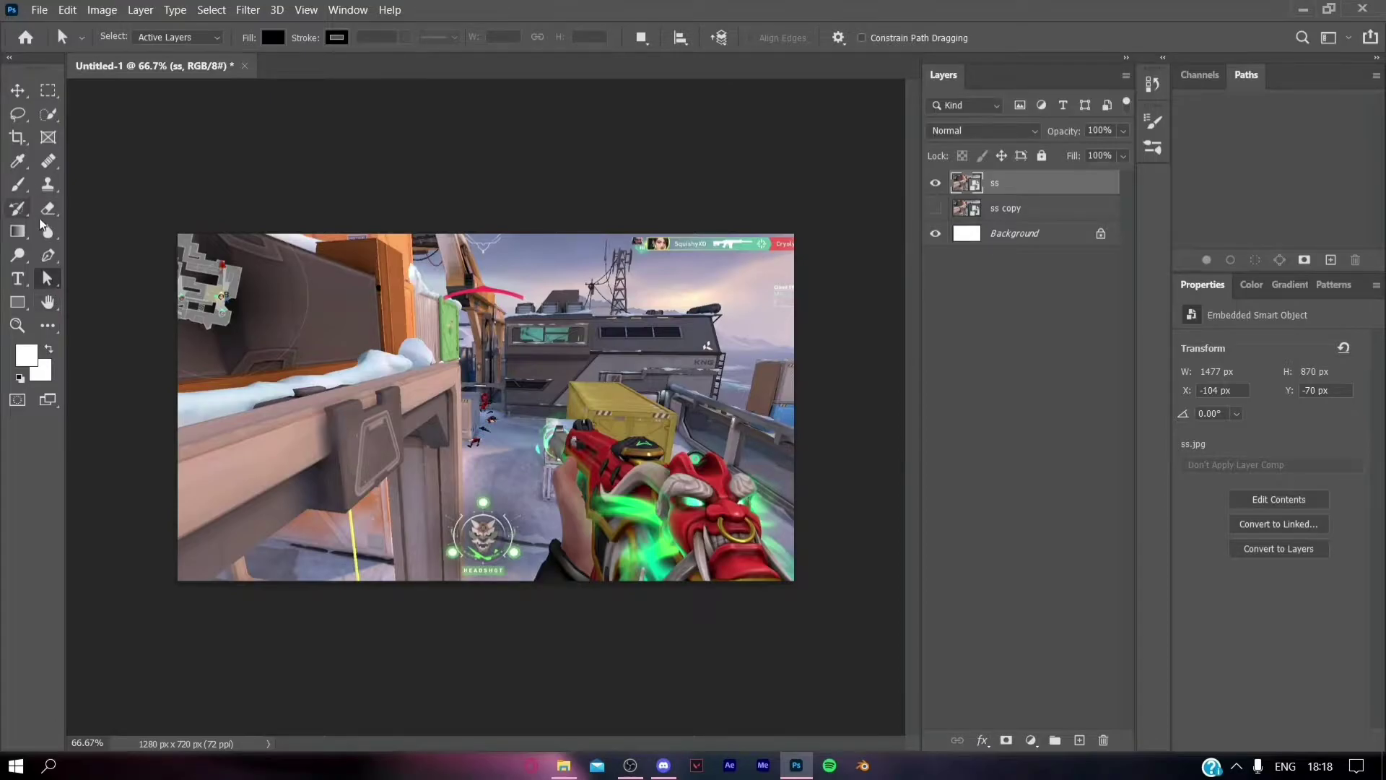
left_click(44, 258)
left_click(115, 257)
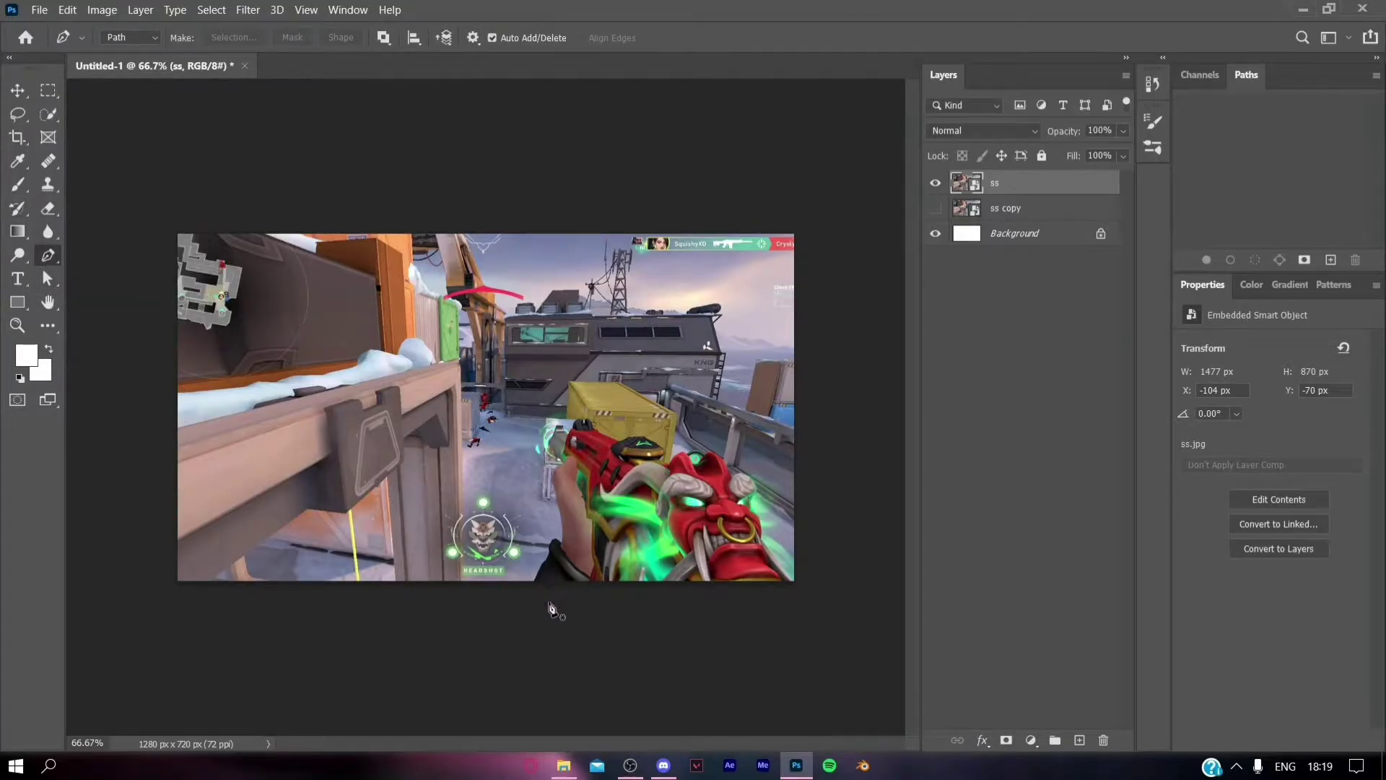
At 200% zoom, trace a path from the bottom edge up along the dark sleeve.
key("ctrl+plus")
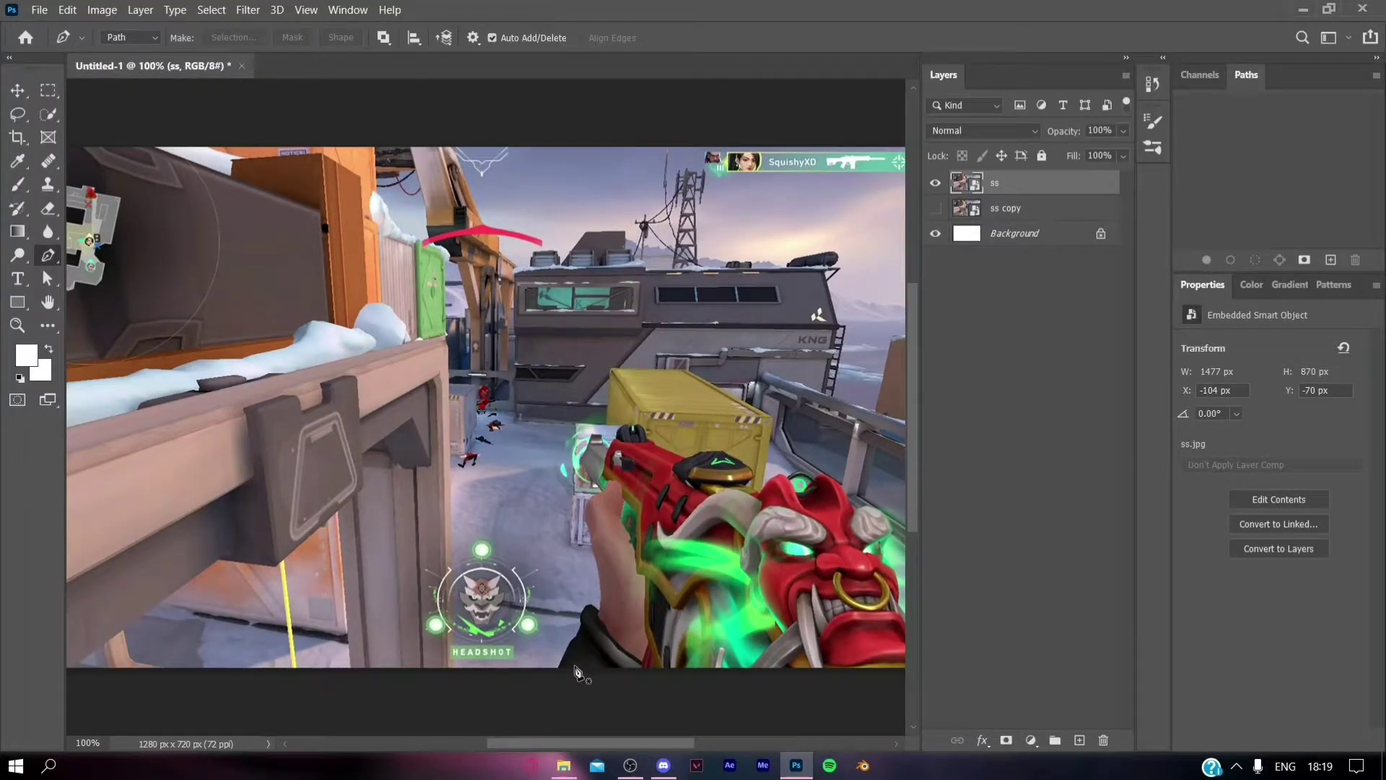
key("ctrl+plus")
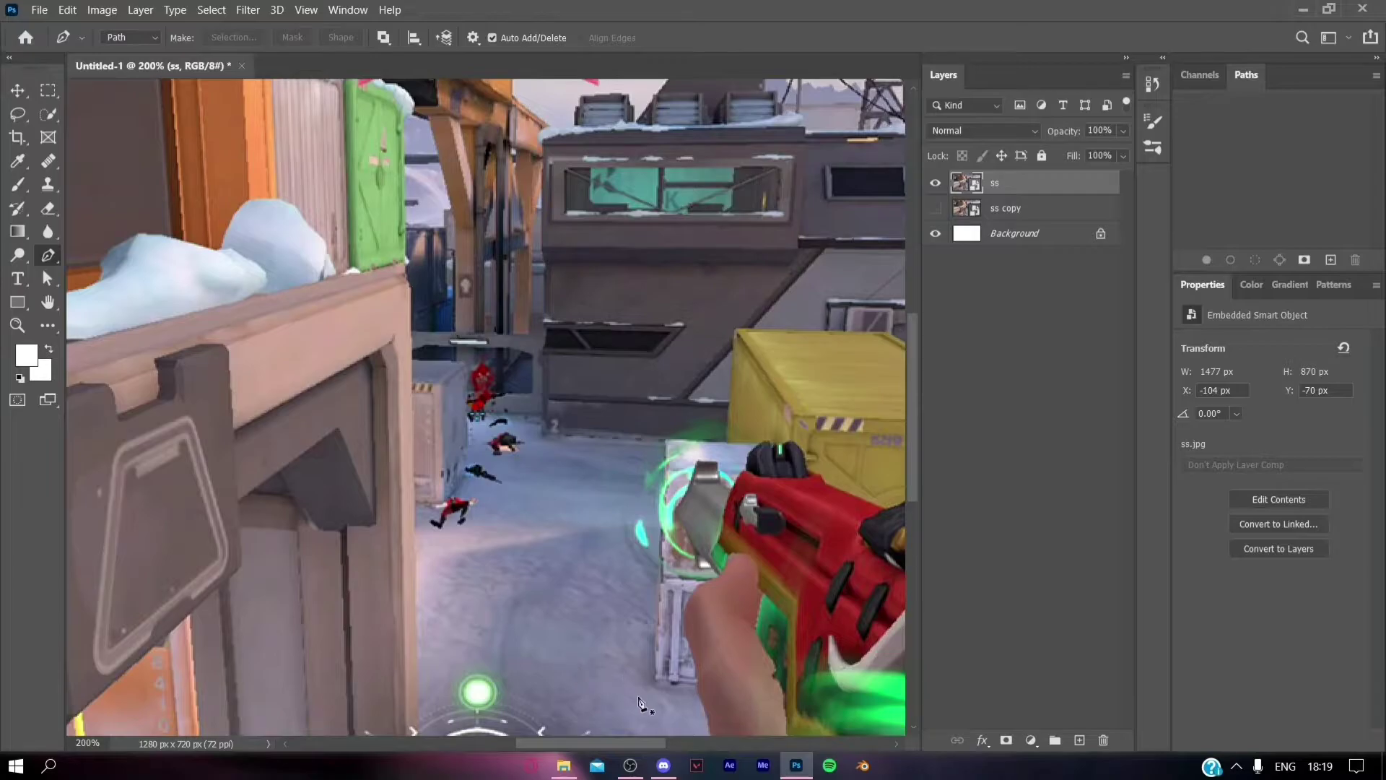
scroll(892, 593, "down", 1)
scroll(892, 594, "down", 8)
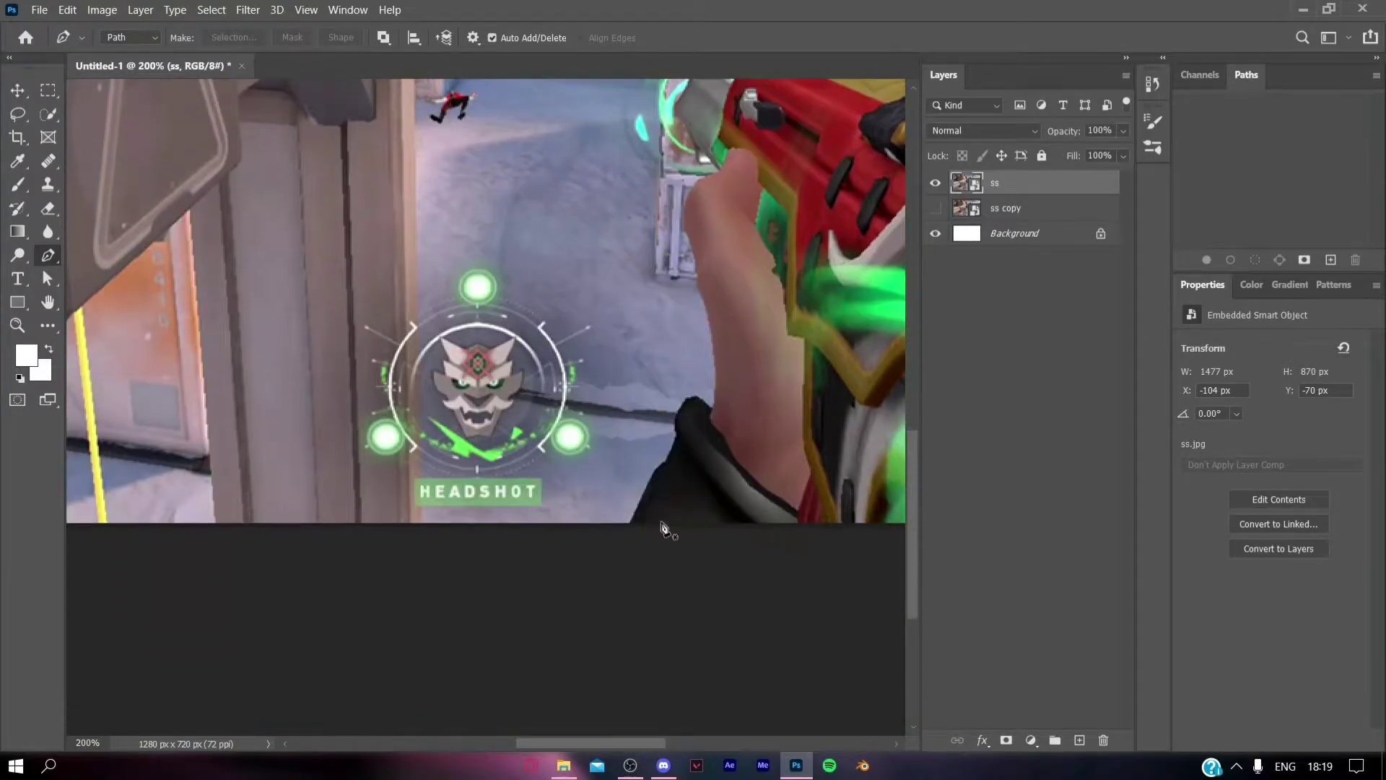
left_click(631, 524)
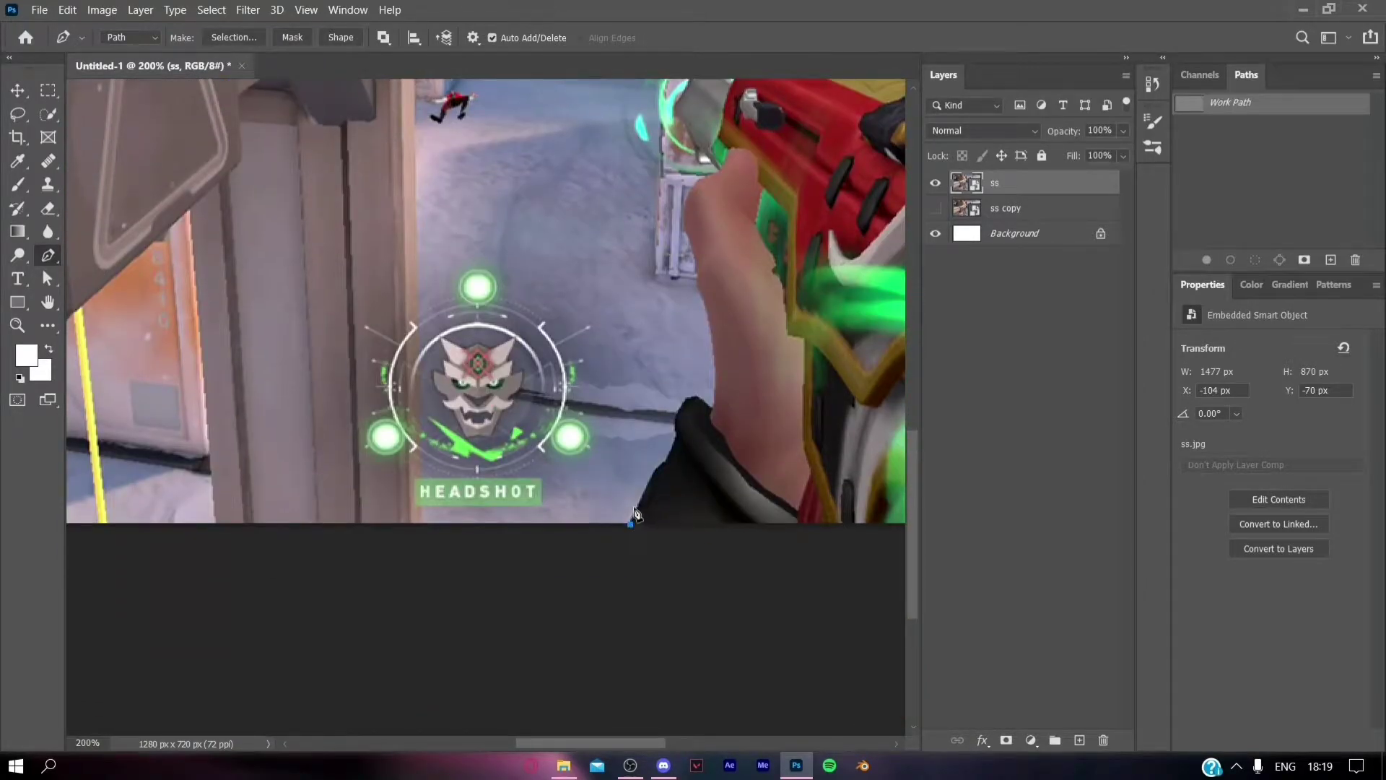
mouse_move(645, 504)
left_mouse_down()
mouse_move(681, 417)
mouse_move(711, 405)
mouse_move(691, 243)
mouse_move(718, 171)
mouse_move(648, 155)
mouse_move(649, 230)
mouse_move(683, 191)
mouse_move(806, 218)
mouse_move(901, 270)
mouse_move(629, 297)
mouse_move(676, 320)
mouse_move(682, 366)
mouse_move(751, 341)
mouse_move(831, 339)
left_mouse_up()
scroll(647, 155, "up", 3)
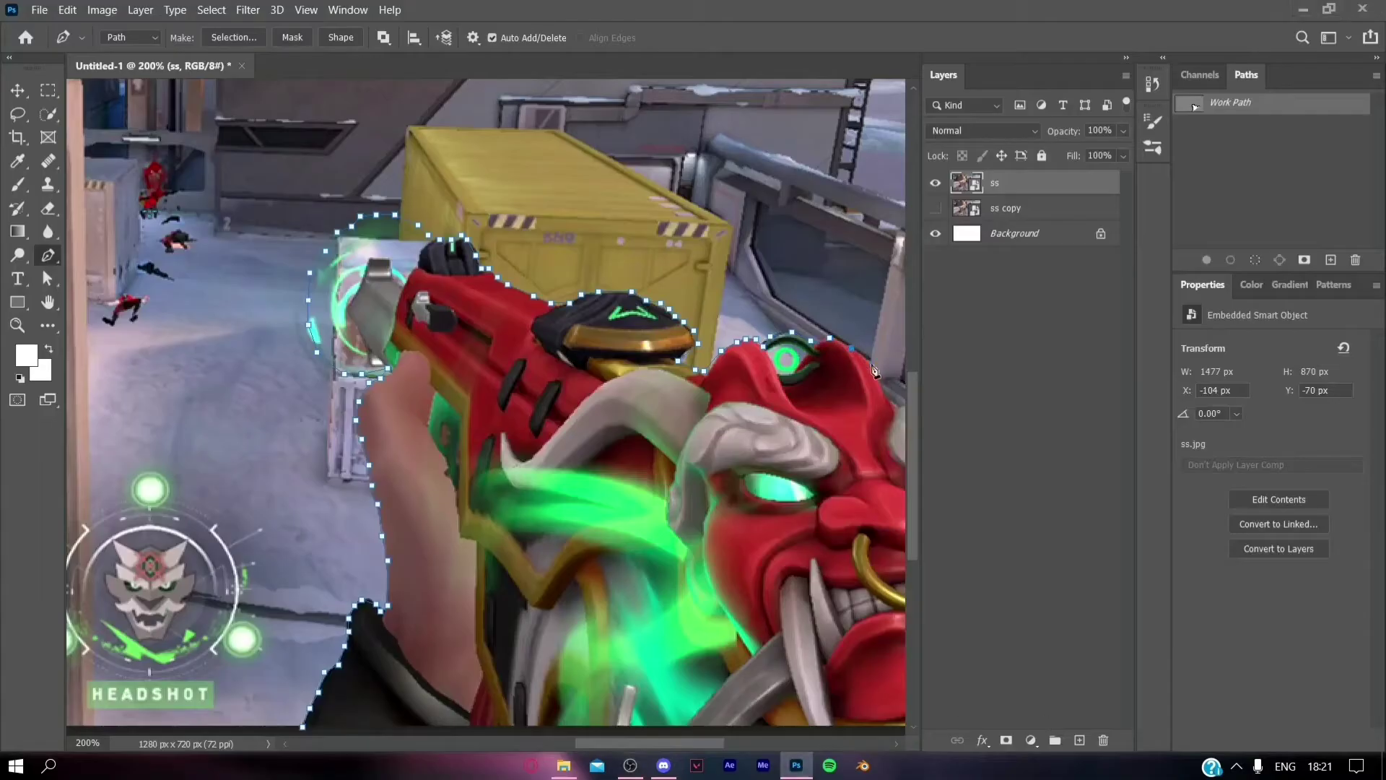
Extend the path around the gun and red mask down to the image's bottom-right.
mouse_move(874, 373)
left_mouse_down()
mouse_move(641, 464)
mouse_move(638, 417)
mouse_move(663, 446)
mouse_move(646, 507)
mouse_move(683, 615)
mouse_move(745, 698)
mouse_move(704, 747)
mouse_move(276, 488)
left_mouse_up()
Convert the gun path into a selection with 0 px feather and zoom out to fit.
key("ctrl+minus")
left_click(245, 38)
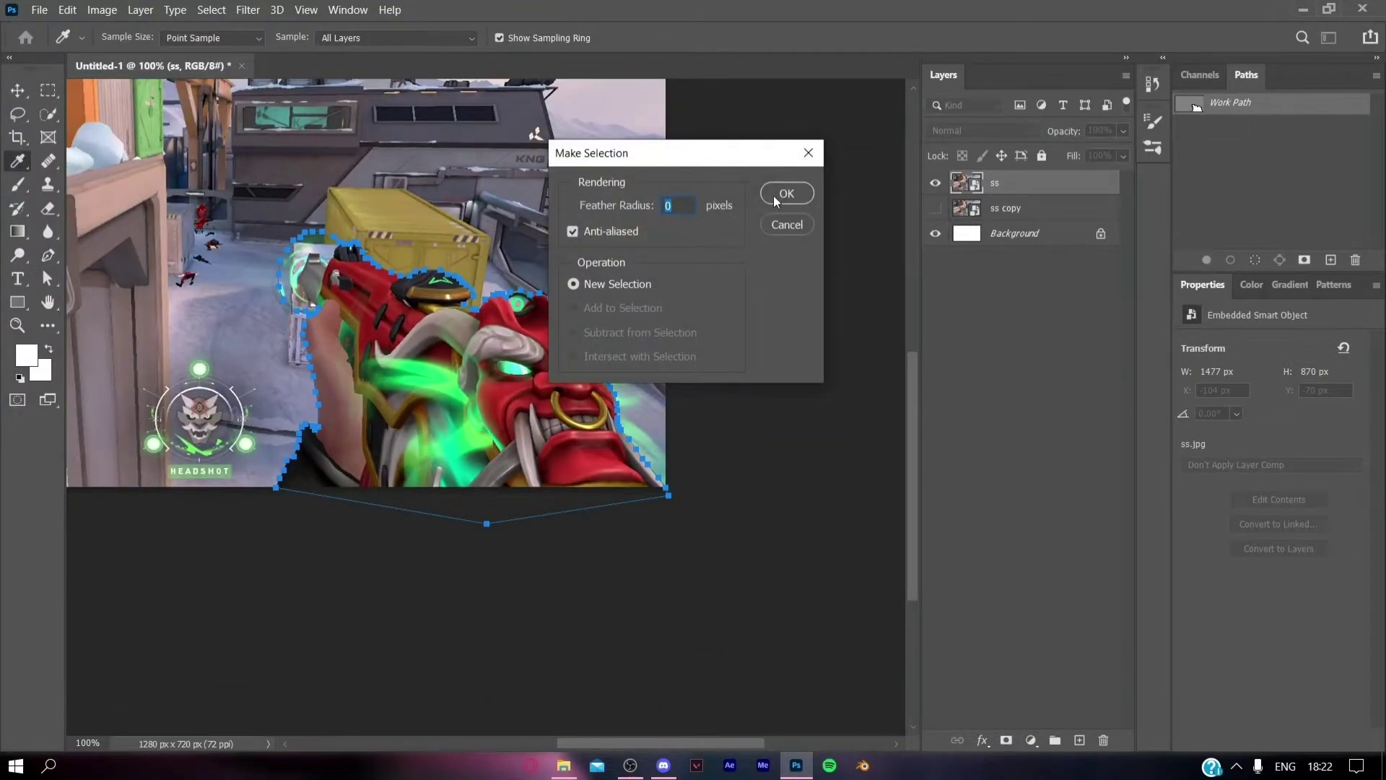
left_click(773, 196)
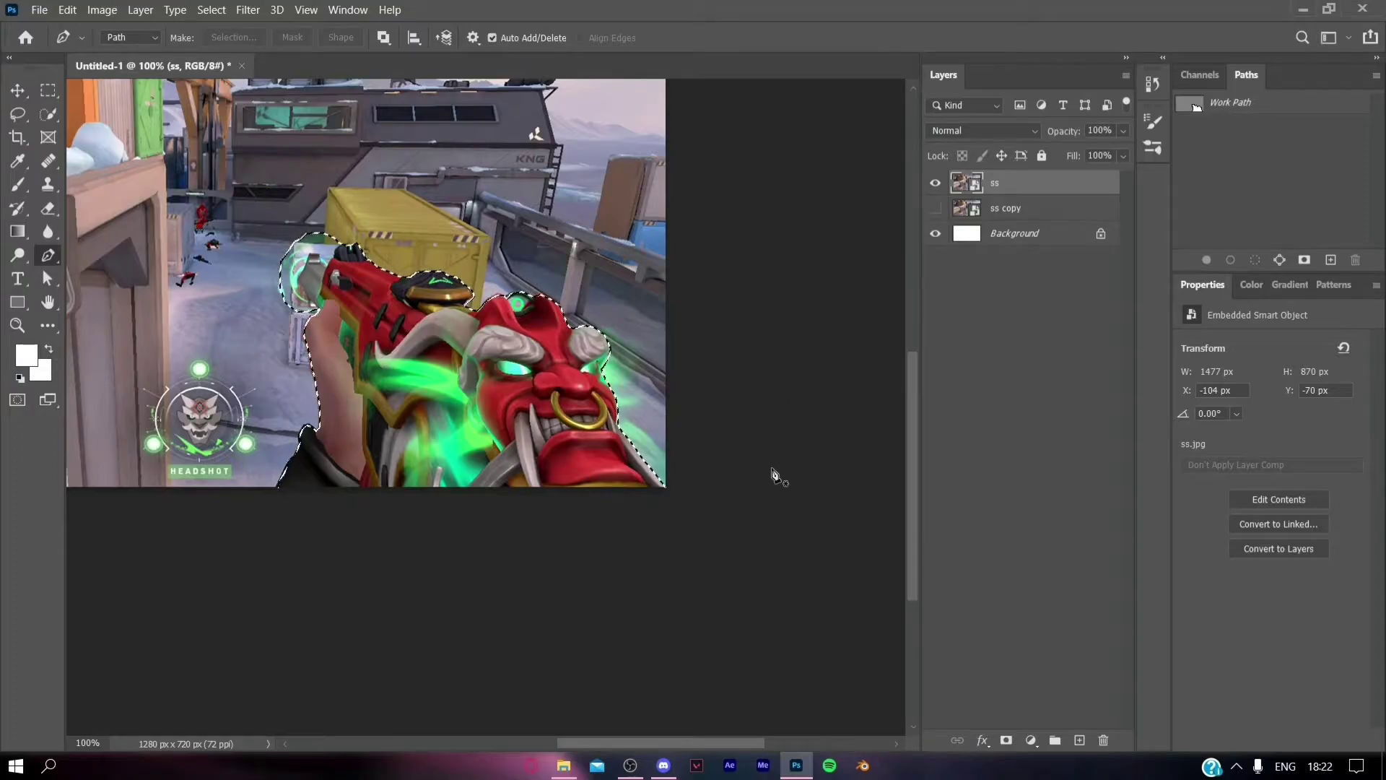
key("ctrl+minus")
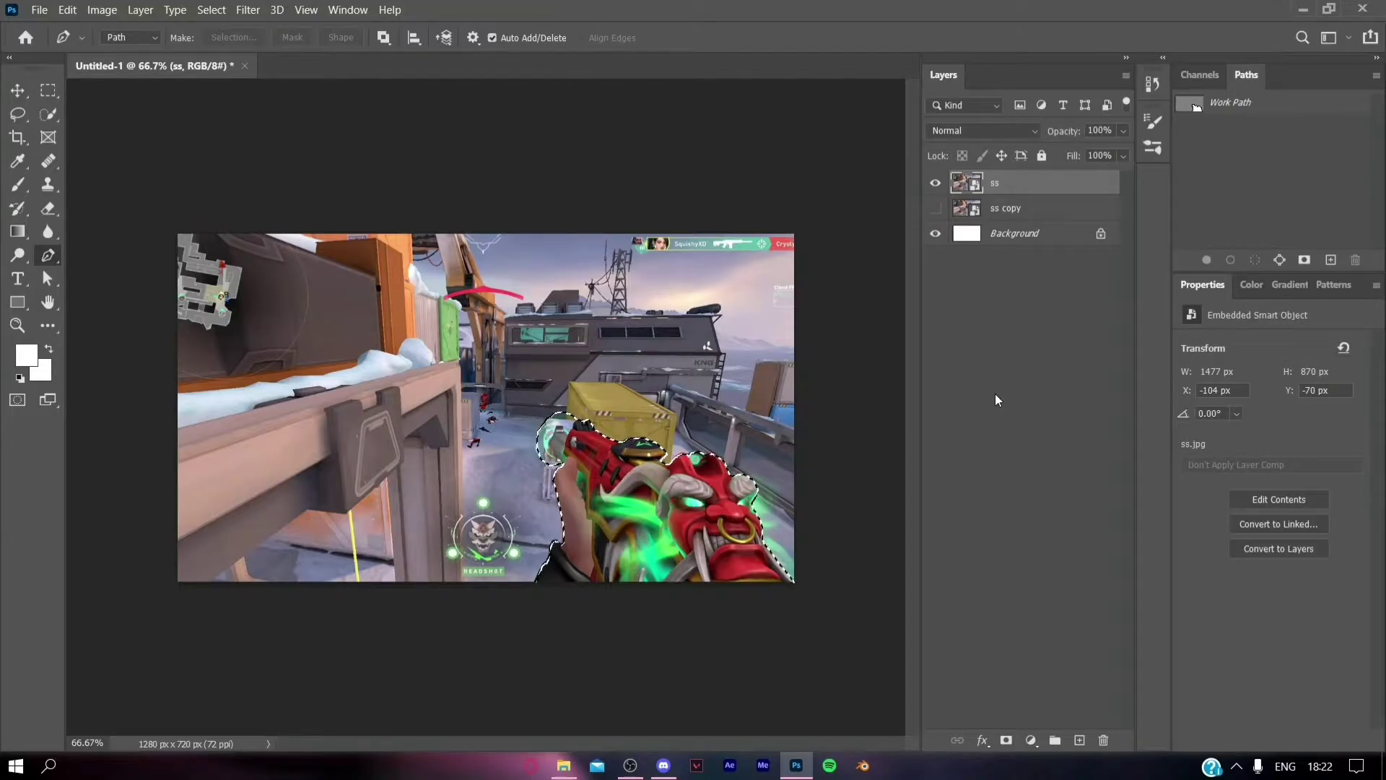
Copy the selected gun onto Layer 1 and toggle ss visibility to check the cutout.
key("ctrl+j")
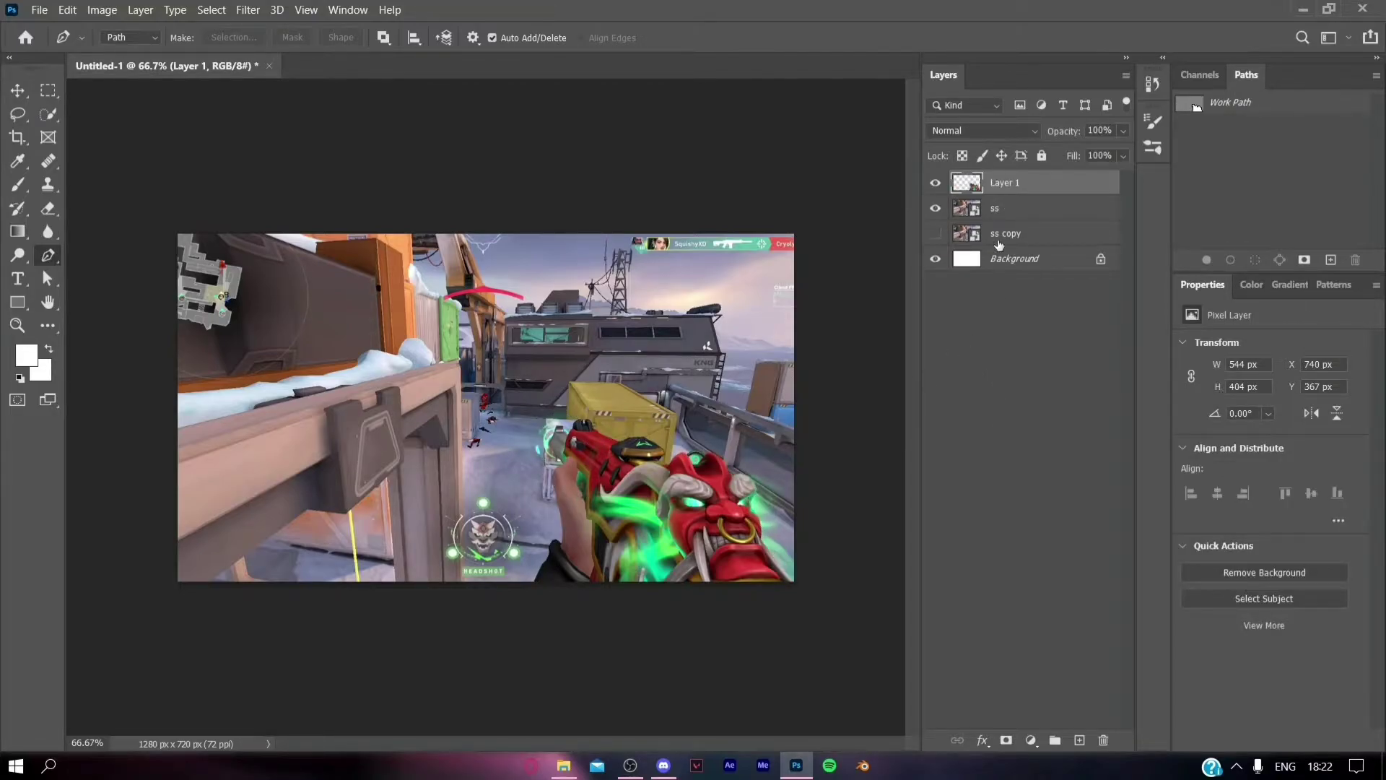
left_click(937, 210)
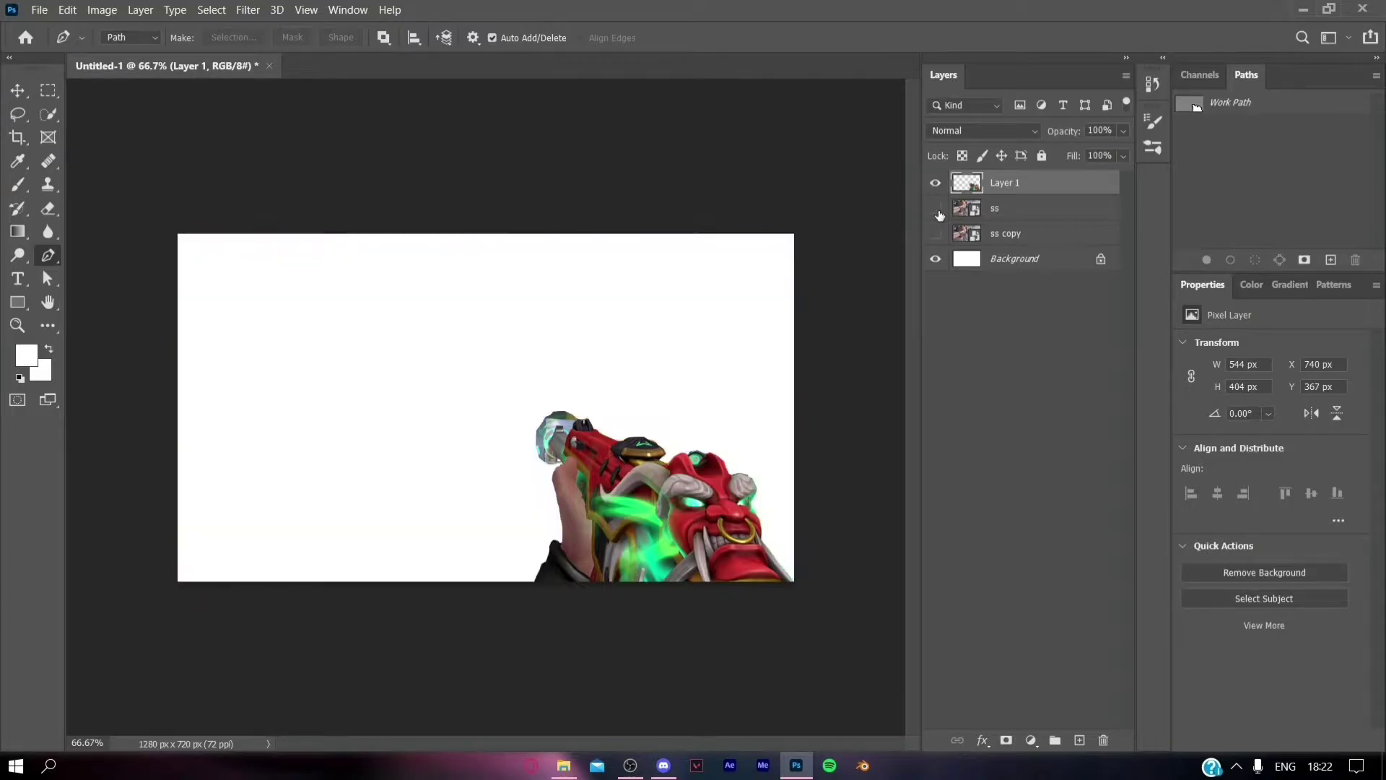
left_click(937, 210)
left_click(937, 210)
left_click(937, 210)
left_click(937, 209)
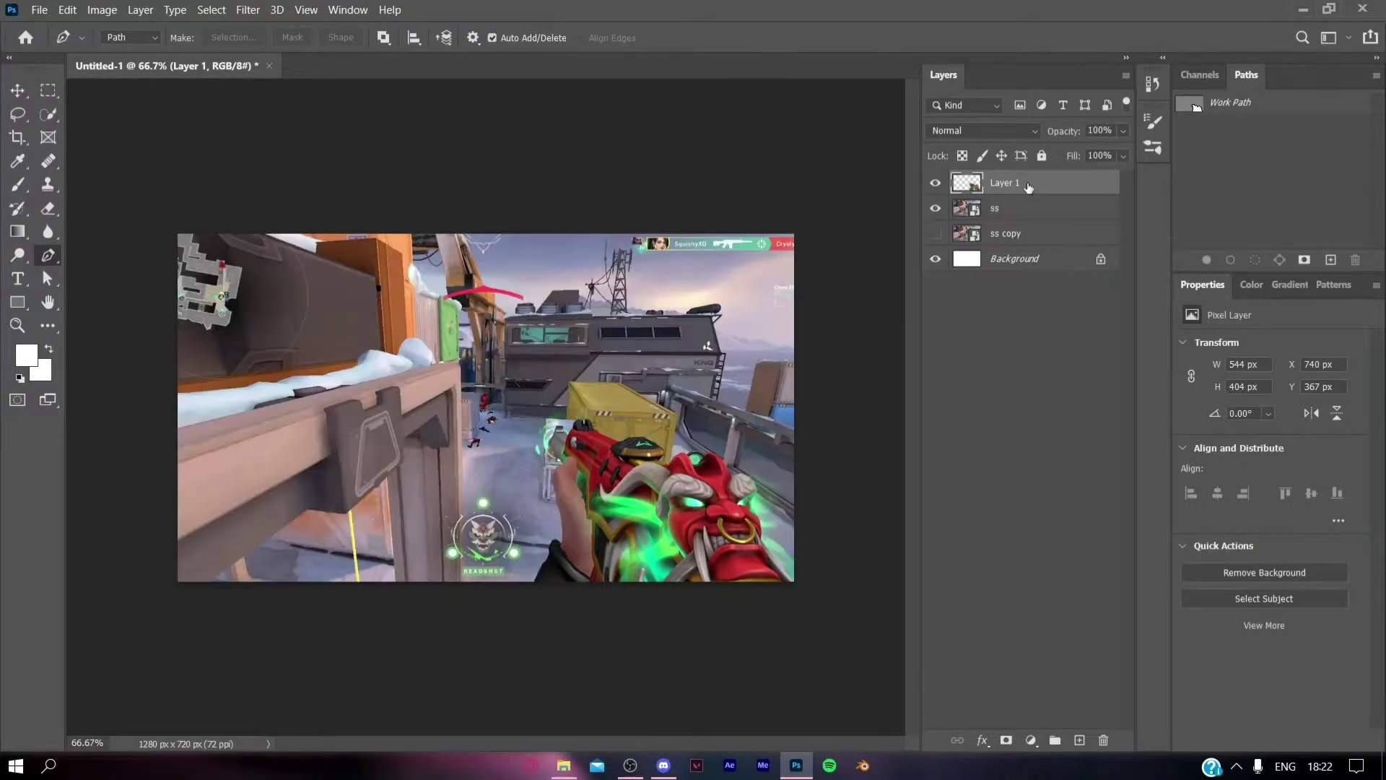
Duplicate Layer 1, move Layer 1 copy below ss, and hide it.
key("ctrl+j")
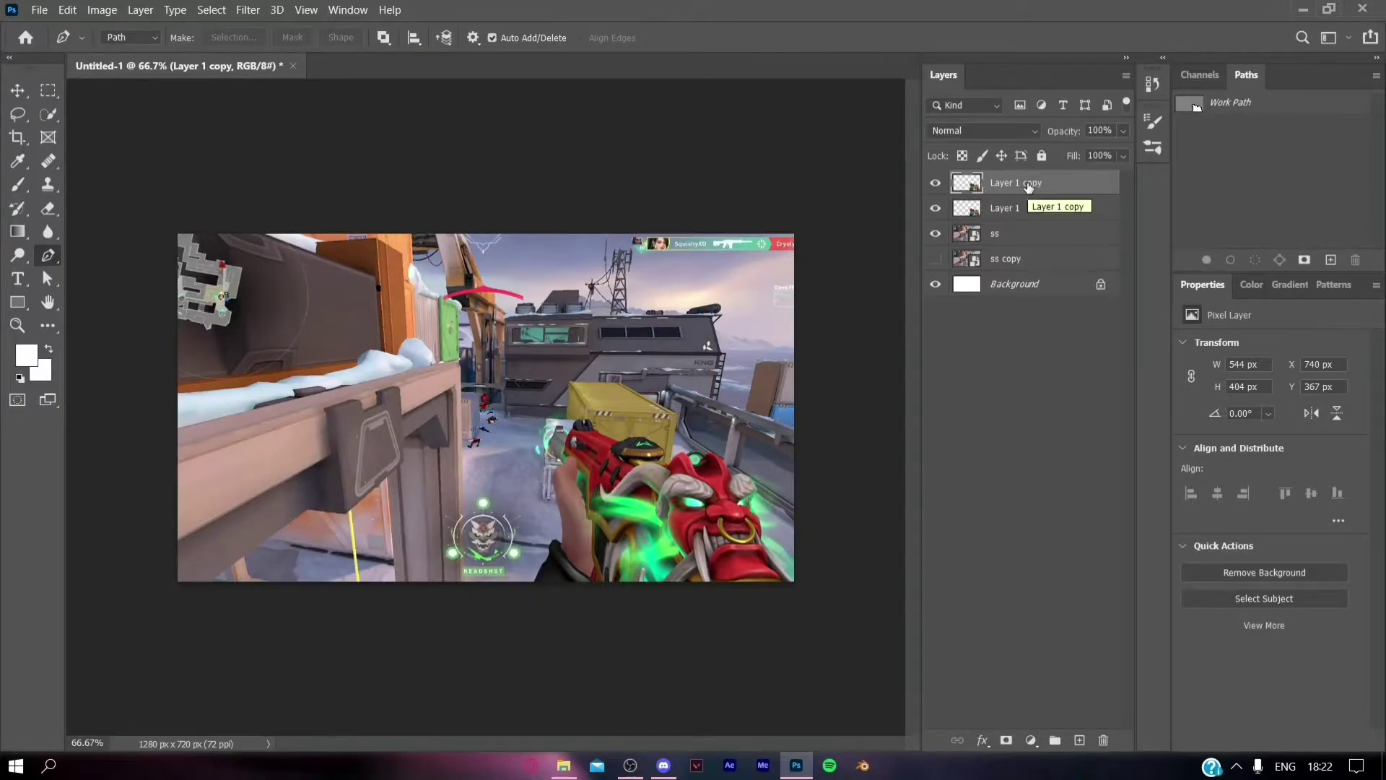
left_click_drag(1019, 262, 995, 226)
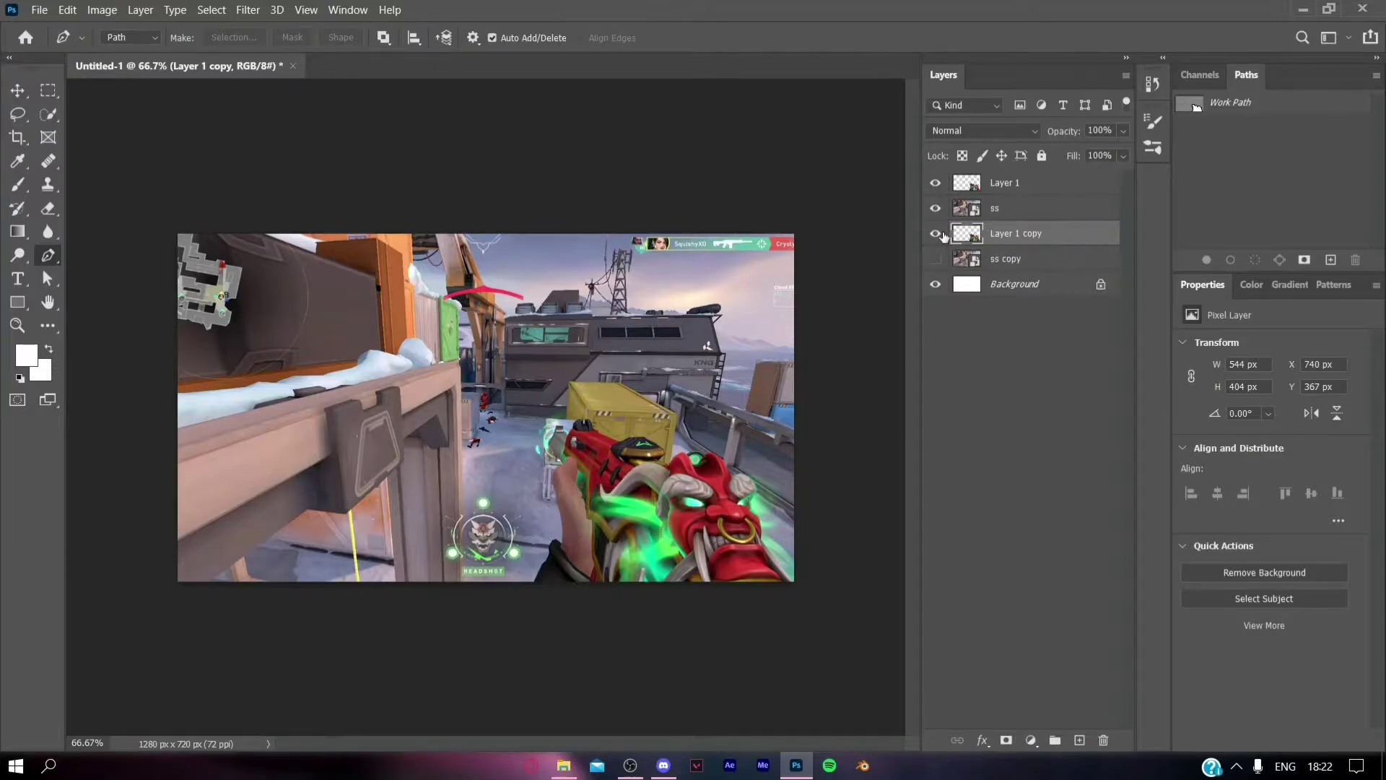
left_click(941, 235)
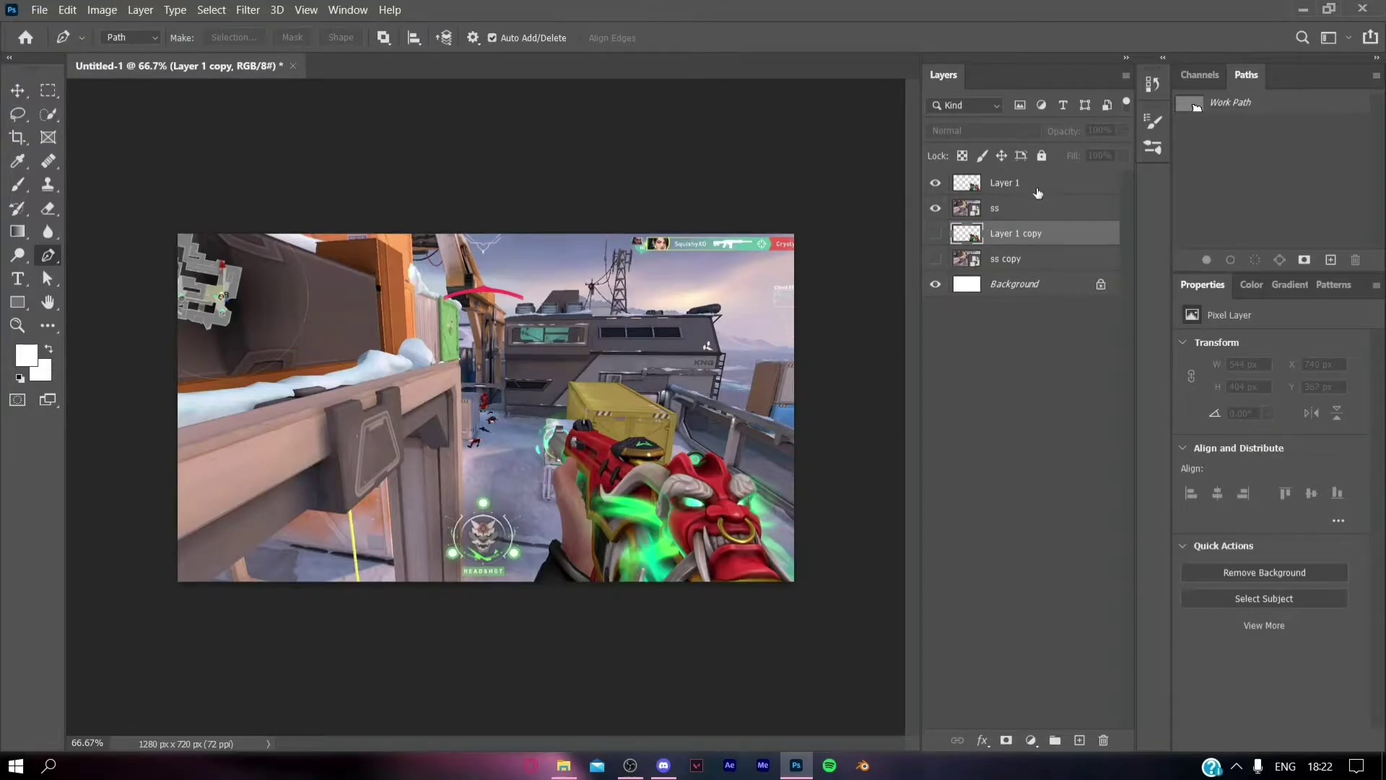
Move ss copy above Layer 1 copy, make it visible, and select the ss layer.
left_click_drag(1017, 269, 976, 234)
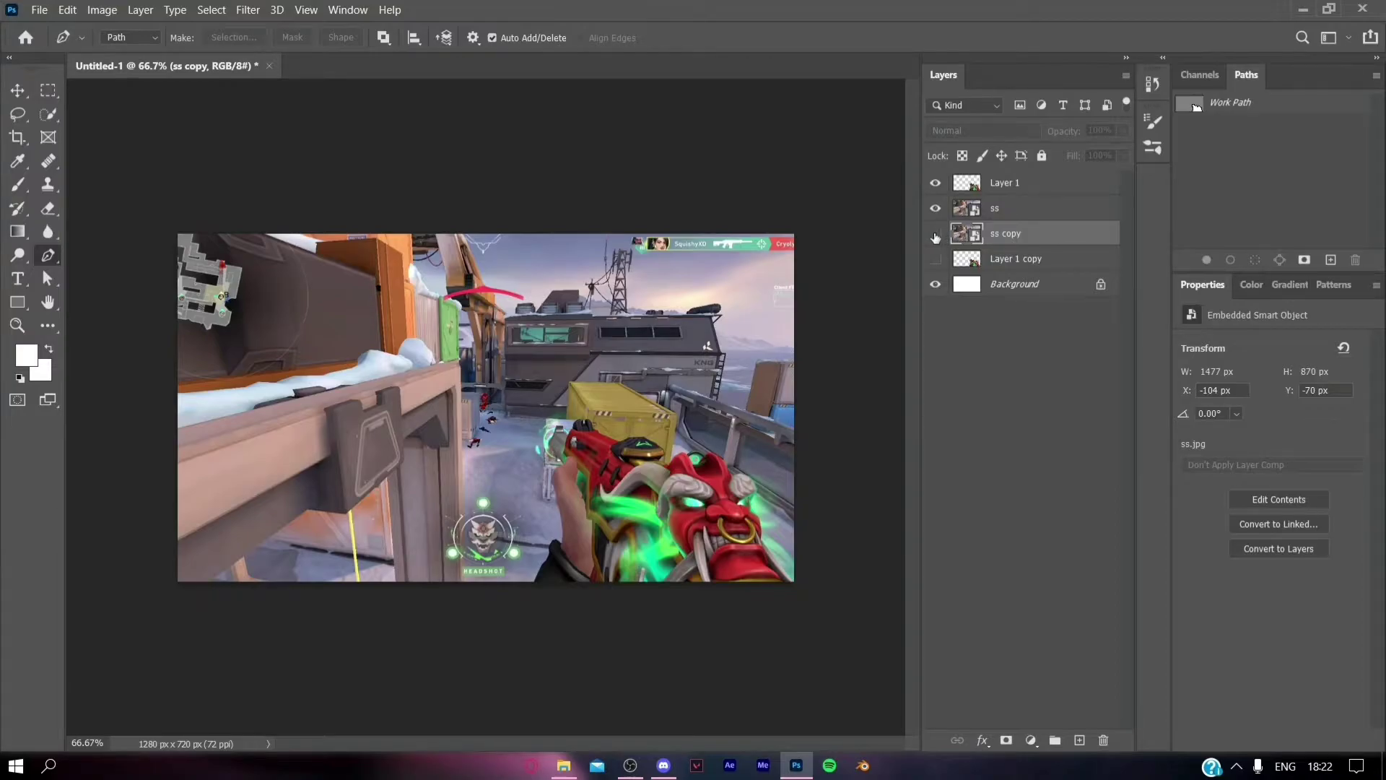
left_click(935, 235)
left_click(1012, 189)
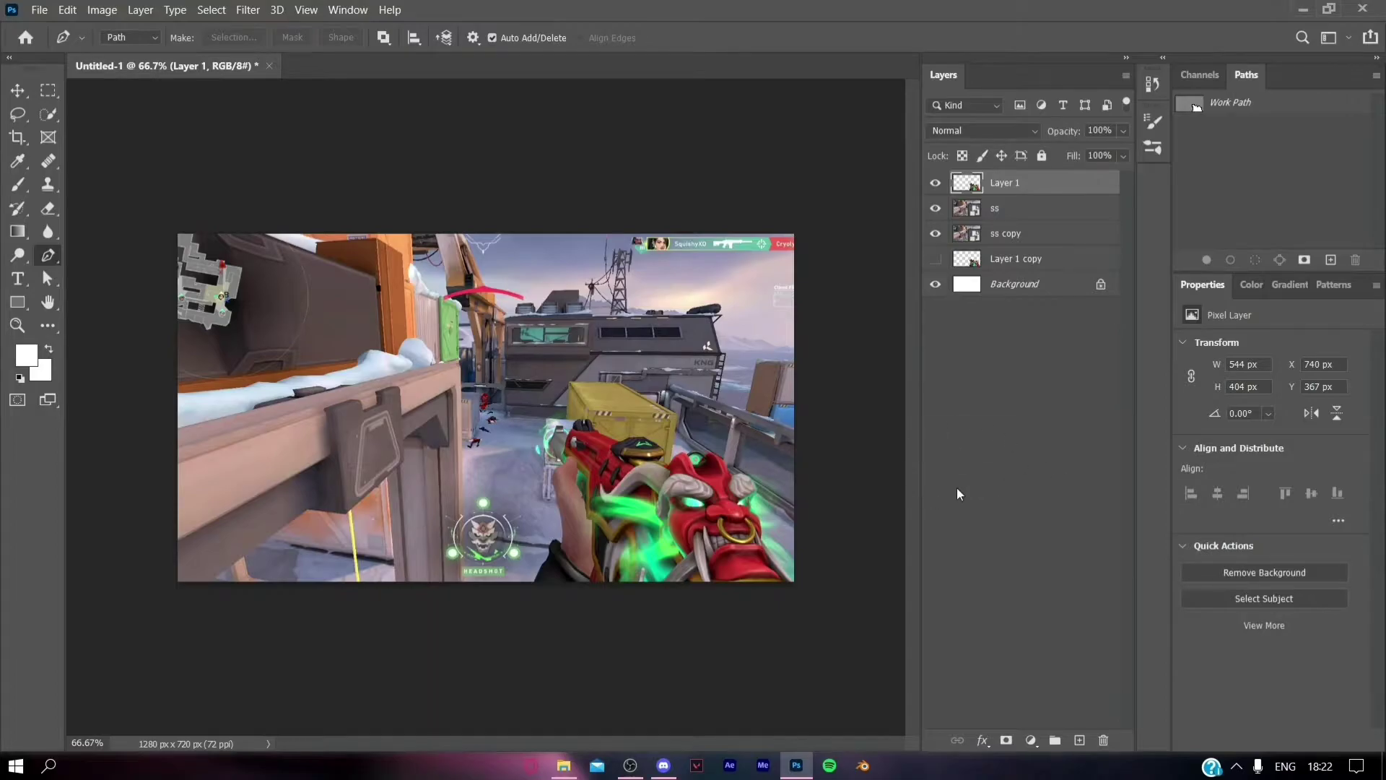
left_click(1040, 209)
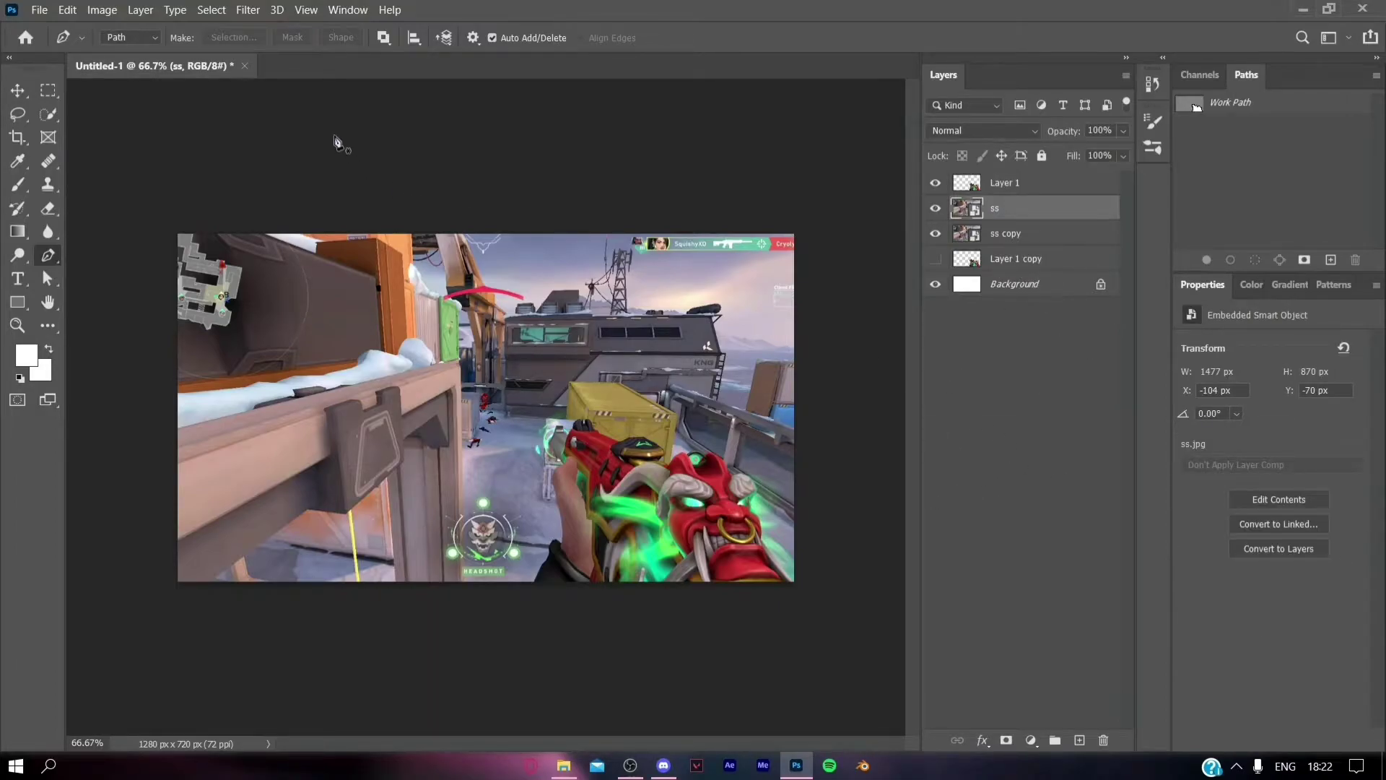
Apply a Spin Radial Blur of amount 5 to ss, centre nudged slightly lower.
left_click(247, 10)
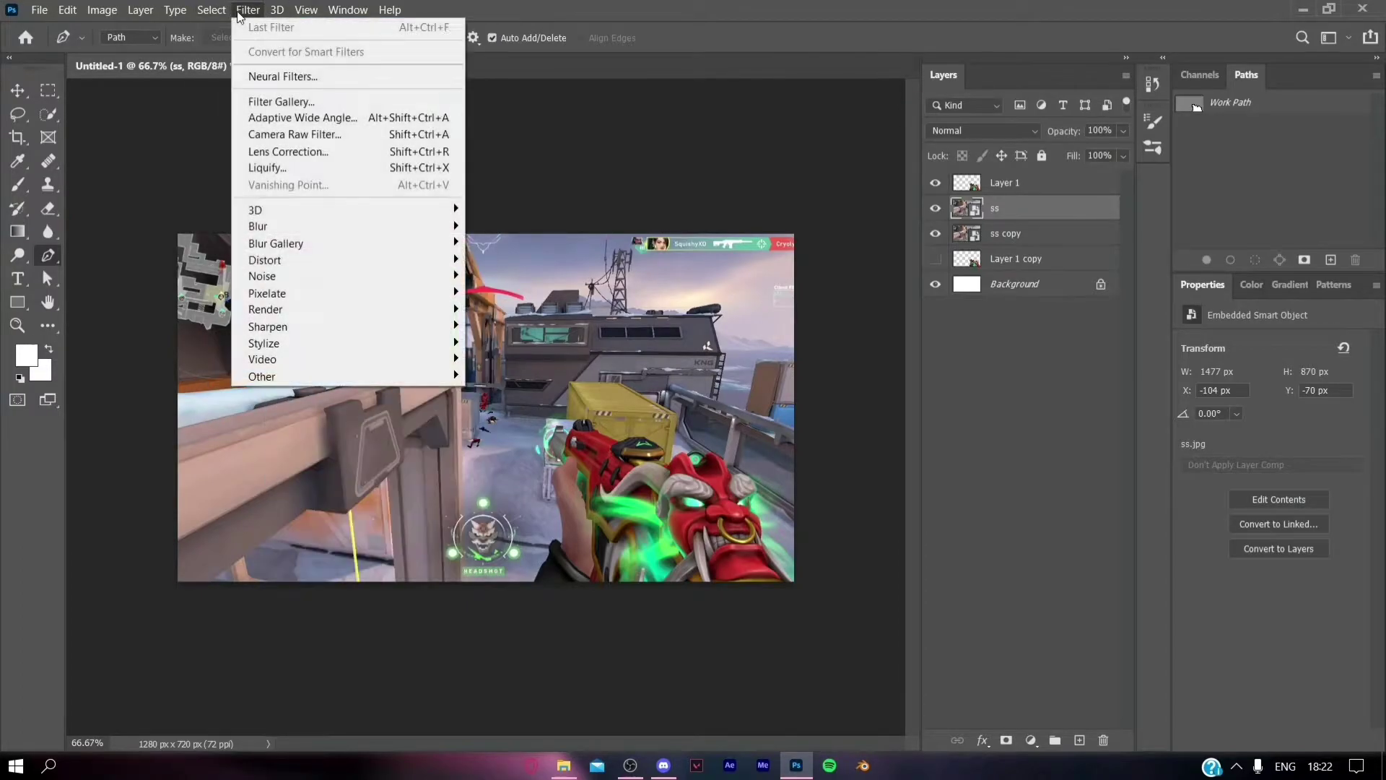
mouse_move(291, 226)
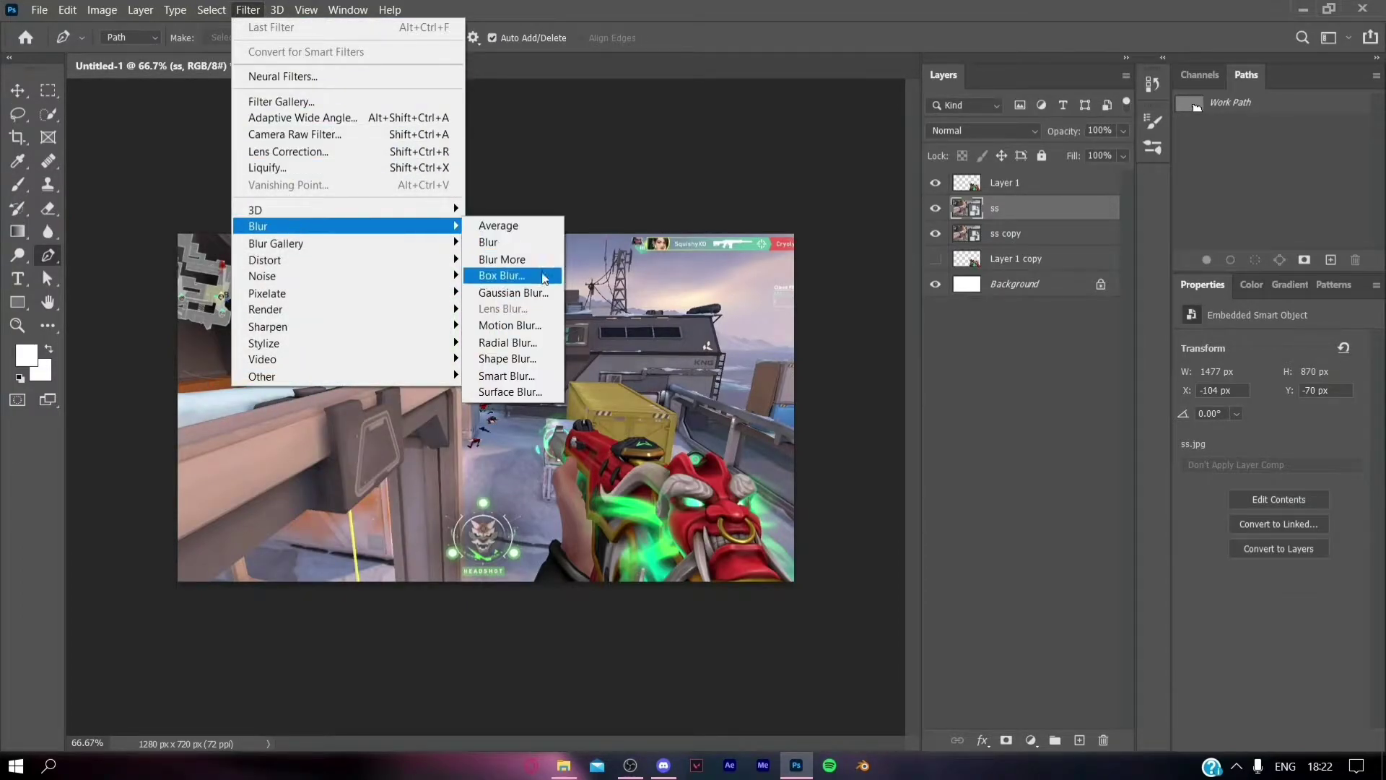
left_click(505, 343)
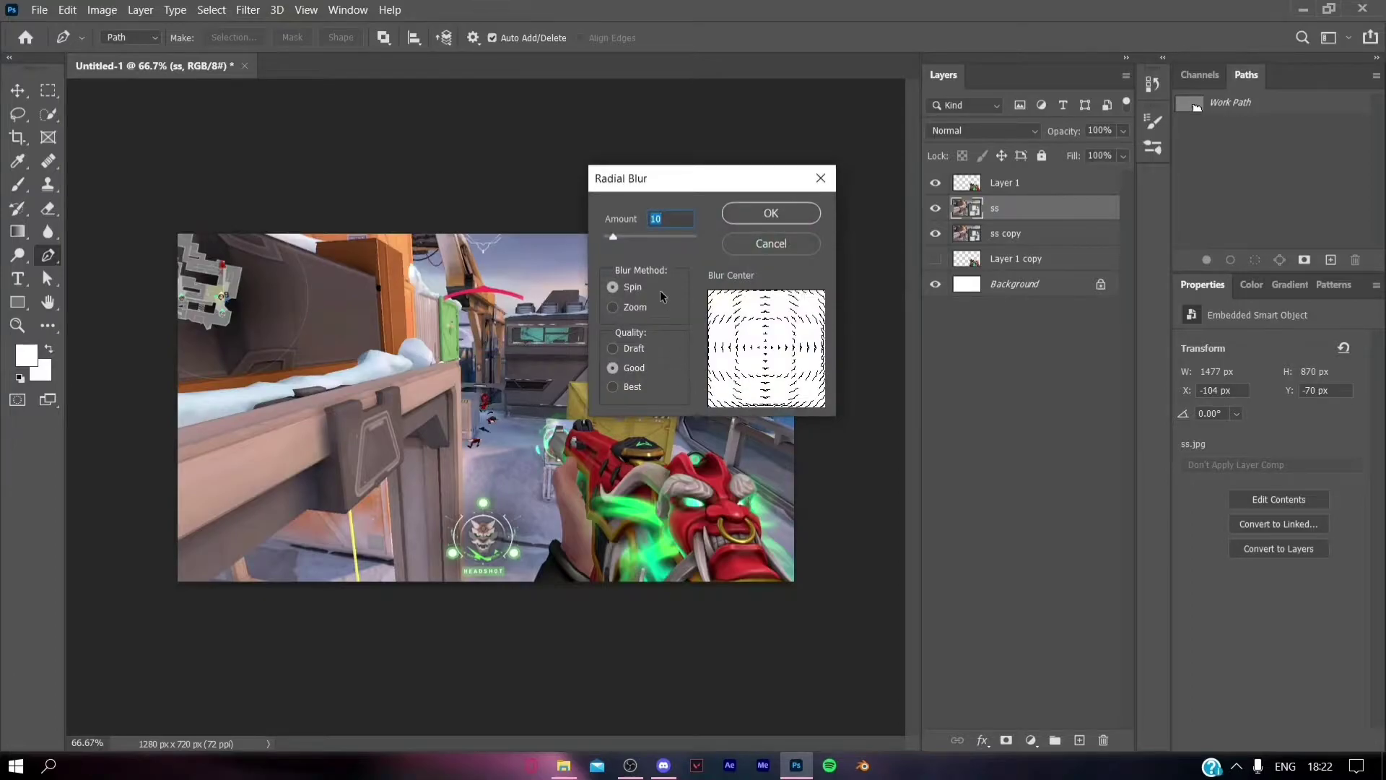
type("5")
left_click_drag(768, 350, 771, 358)
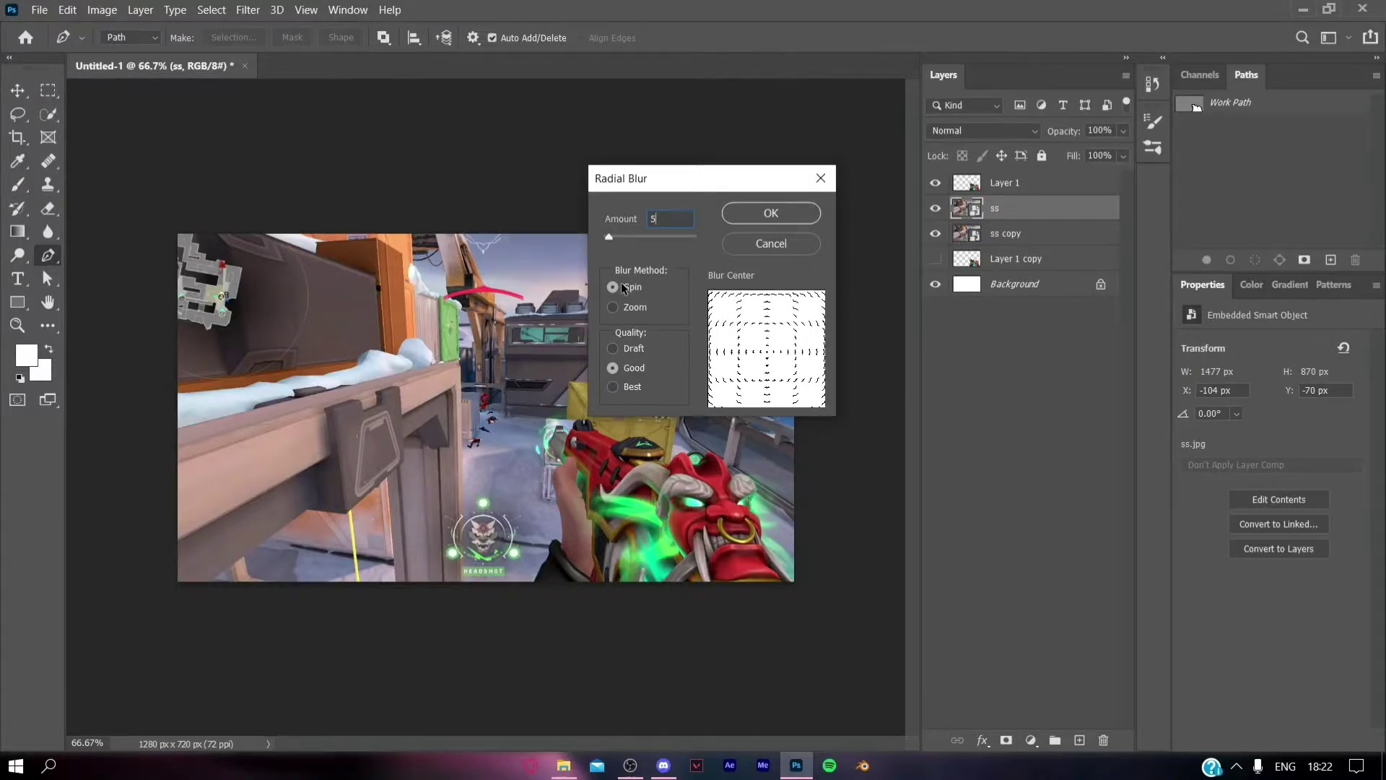
left_click(797, 216)
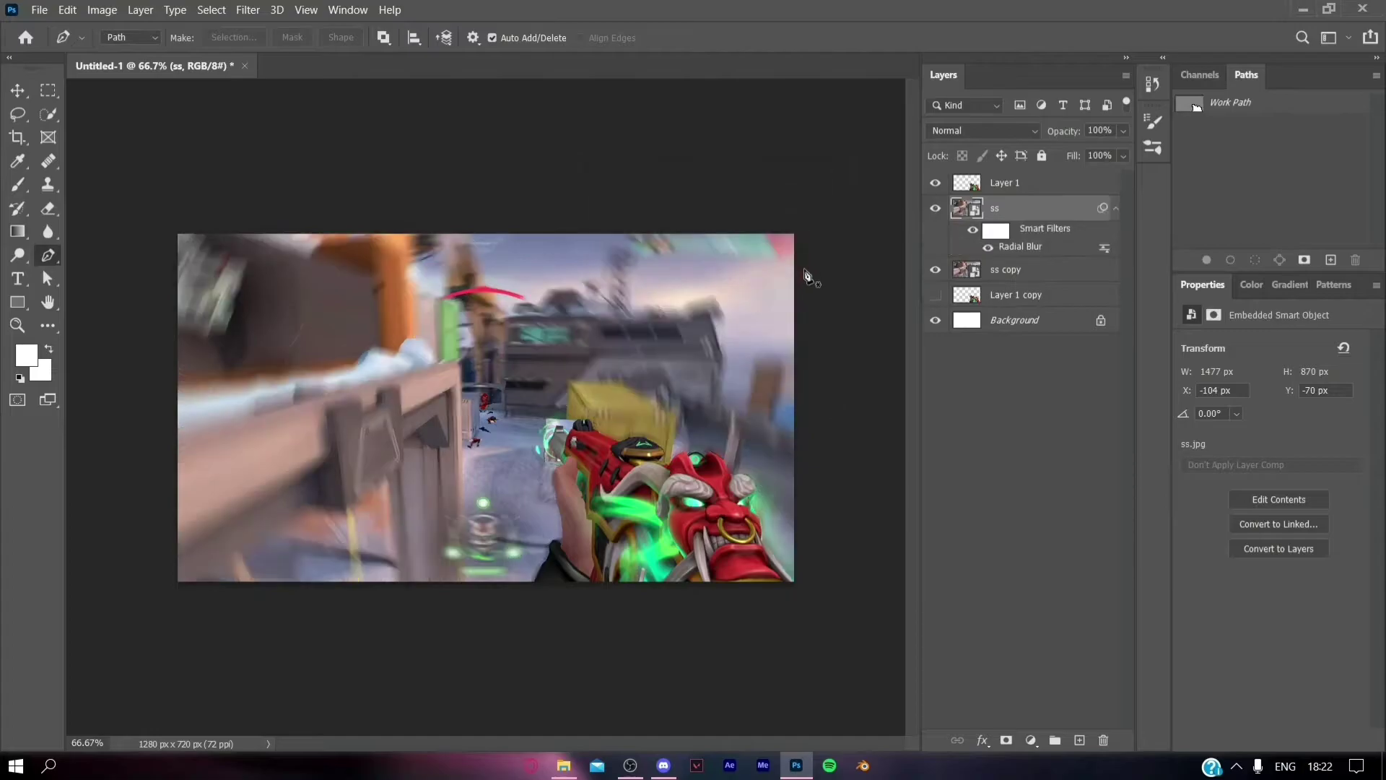
Apply a Motion Blur filter to the ss copy layer at angle 50 and distance 10 pixels.
key("a")
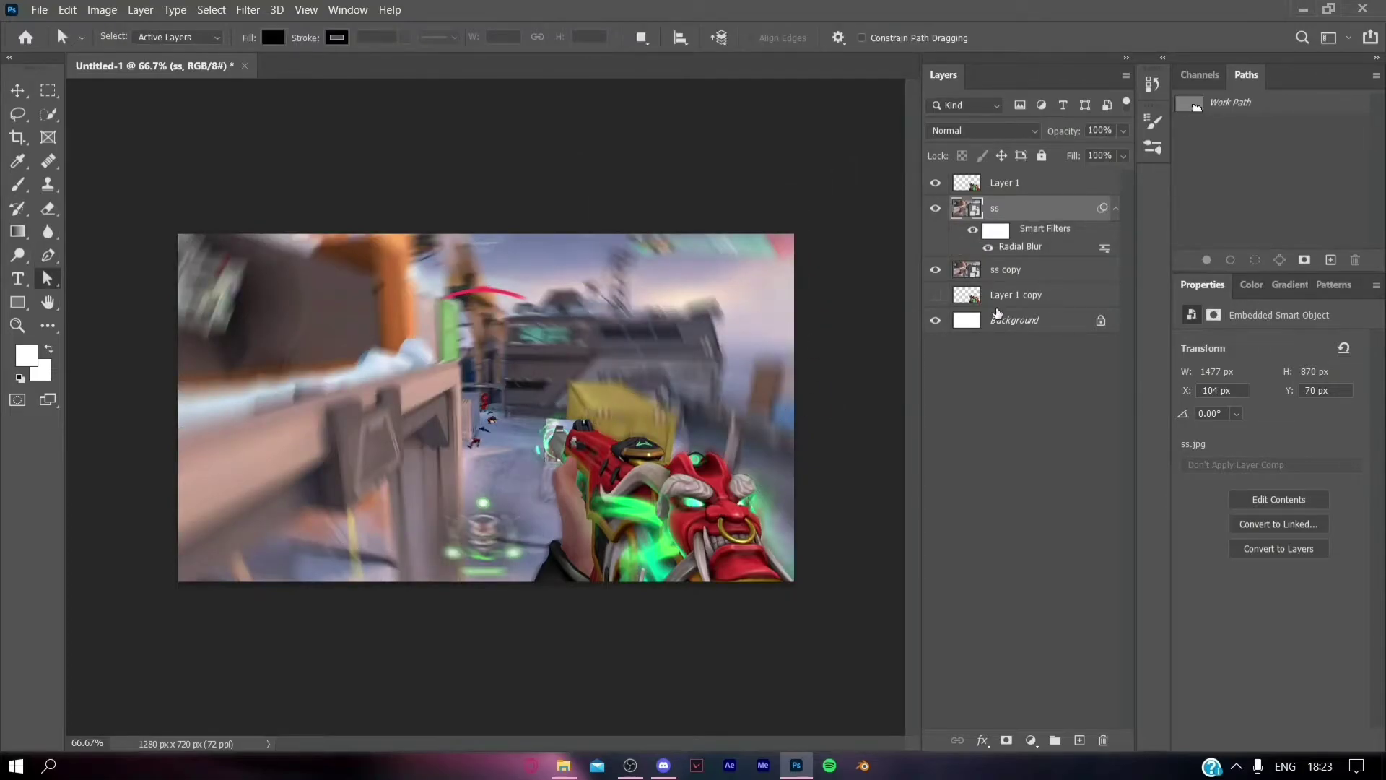
left_click(1022, 269)
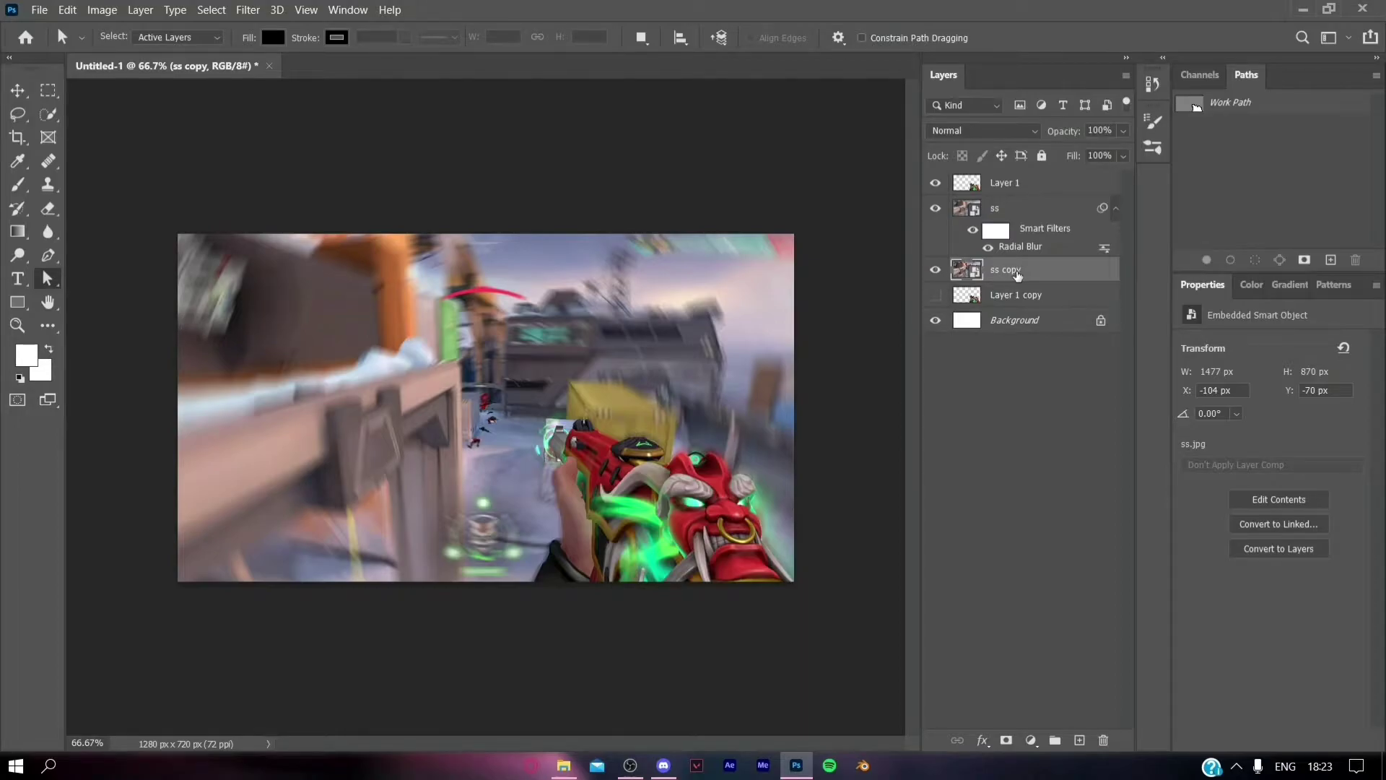
left_click(249, 10)
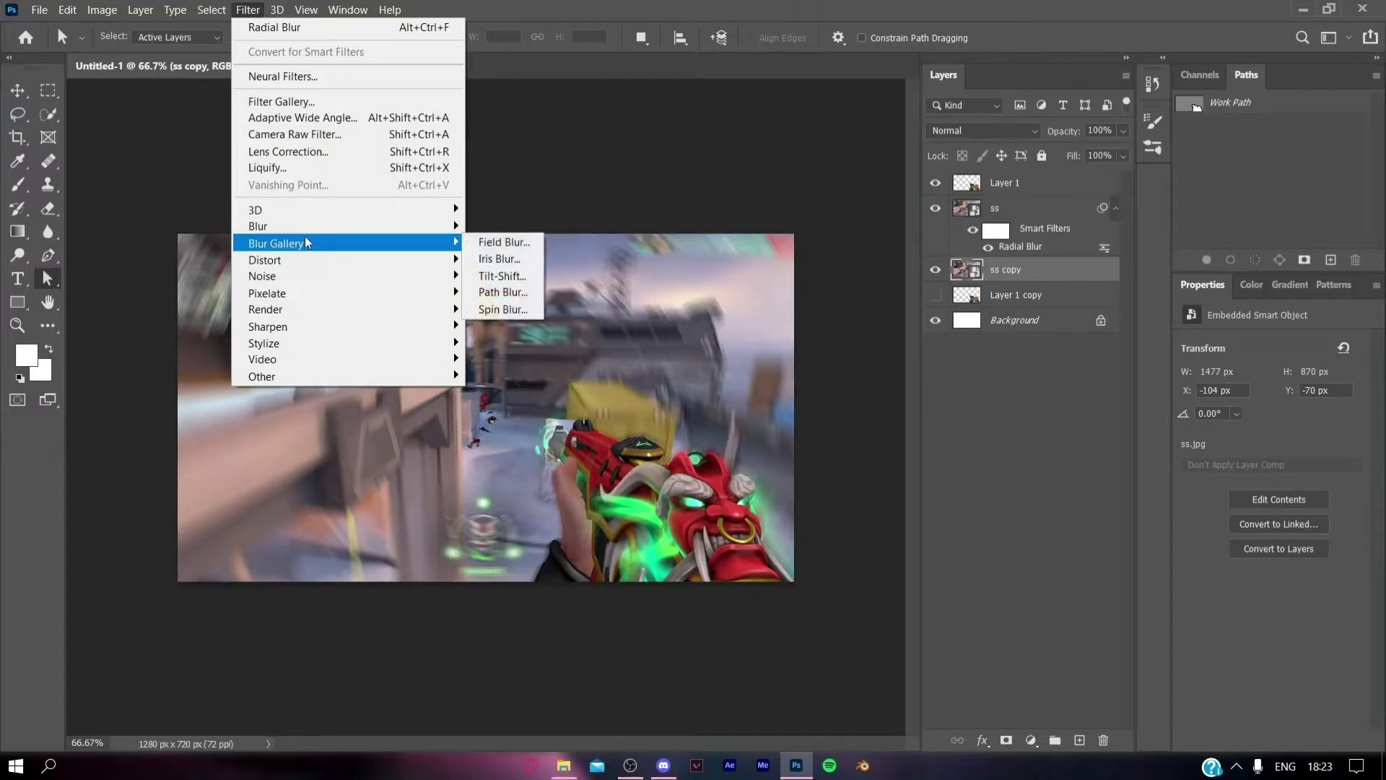
mouse_move(306, 227)
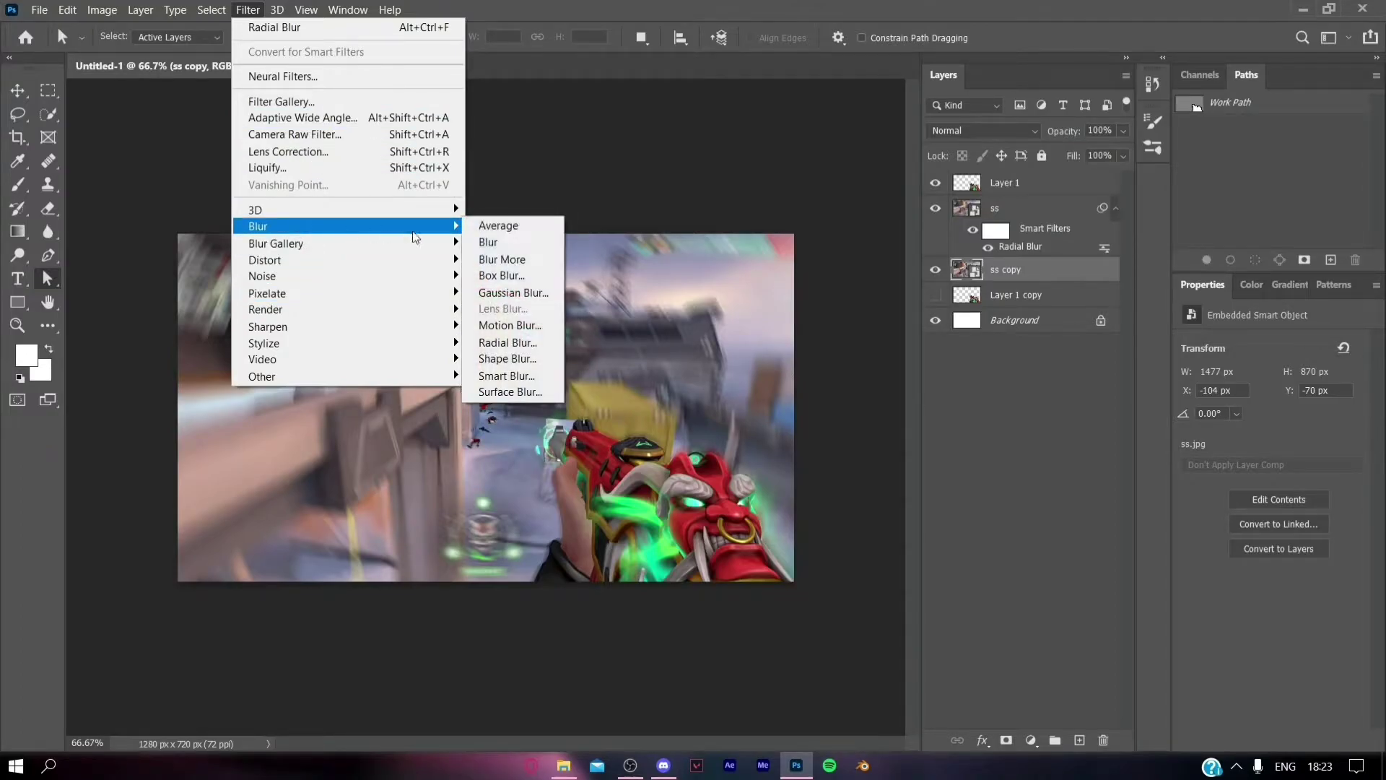
left_click(532, 324)
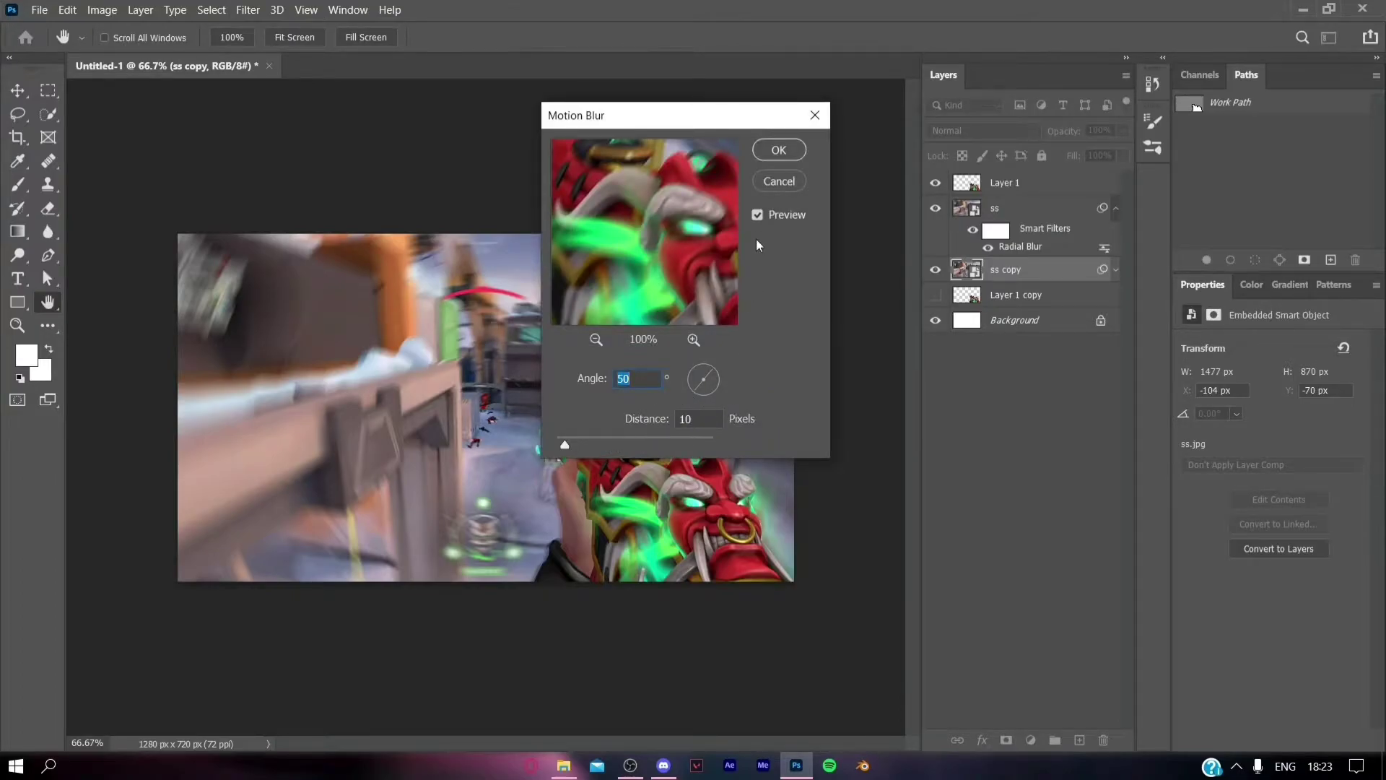
left_click(778, 156)
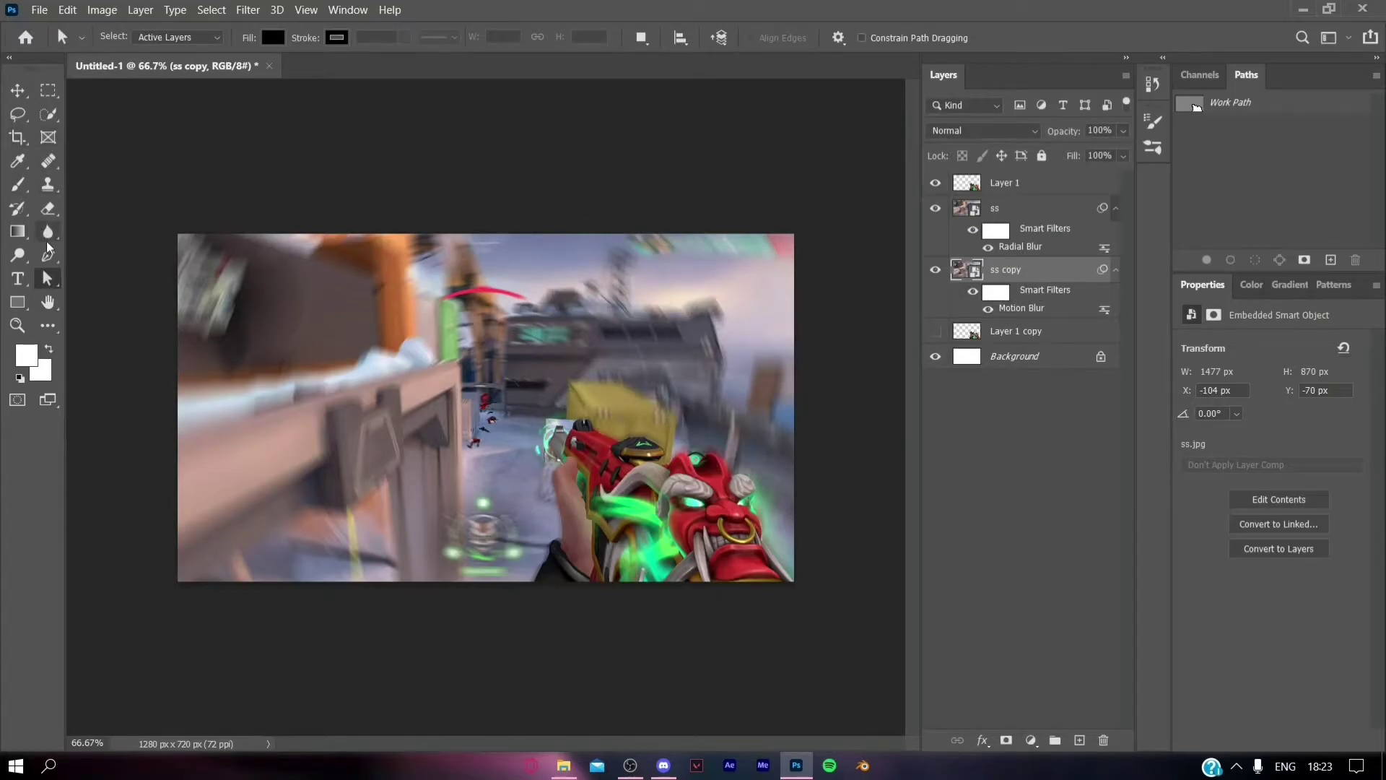
Rasterize the ss layer, erase a patch near the image centre, then make Layer 1 active.
left_click_drag(48, 208, 105, 208)
left_click(1015, 217)
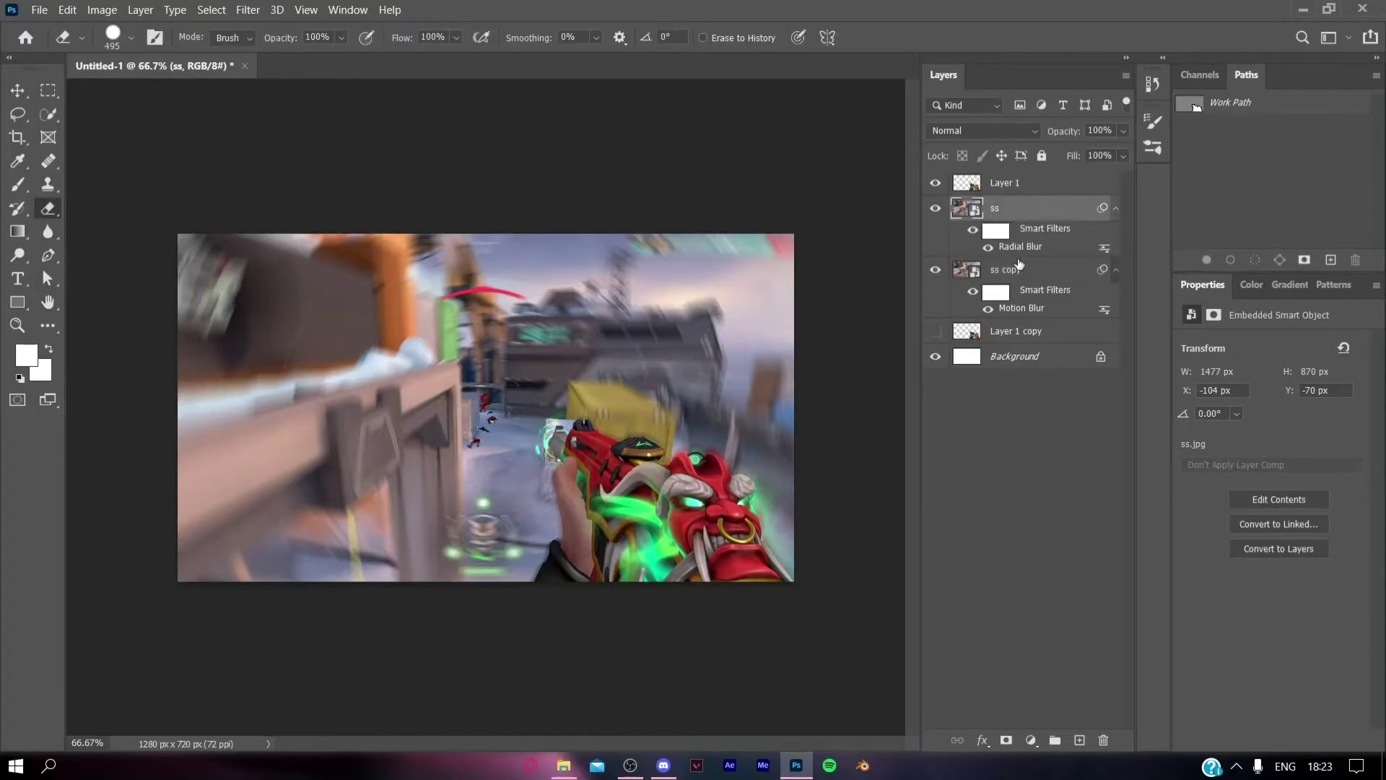
right_click(1005, 211)
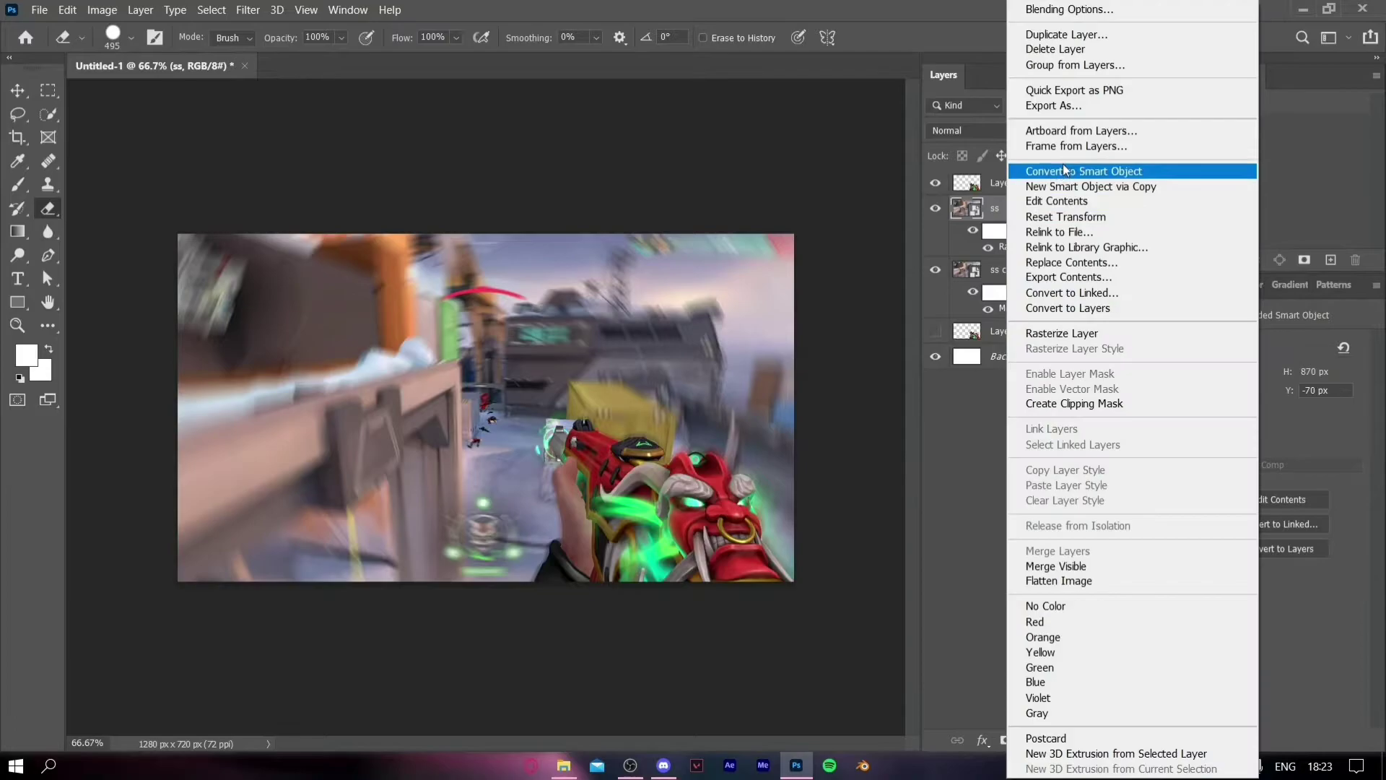
left_click(1068, 333)
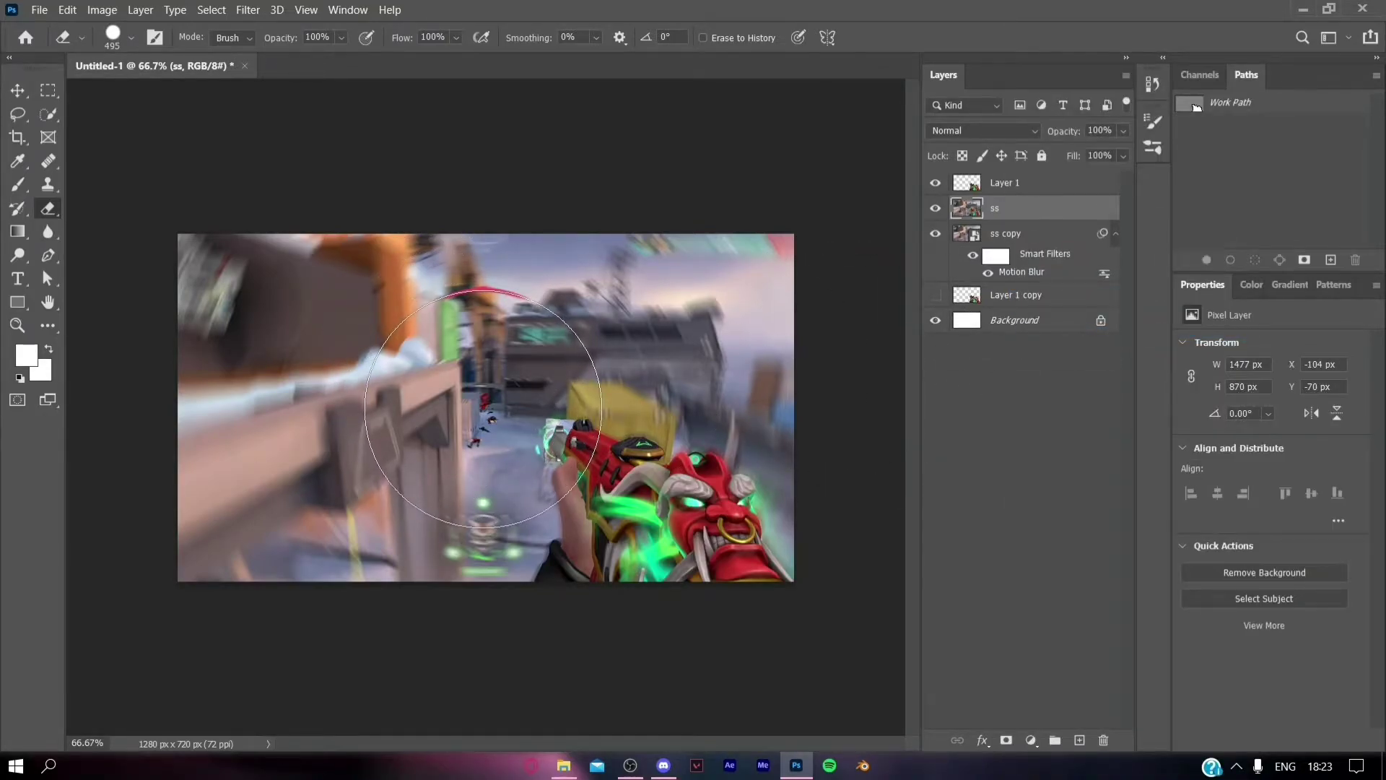
left_click(483, 409)
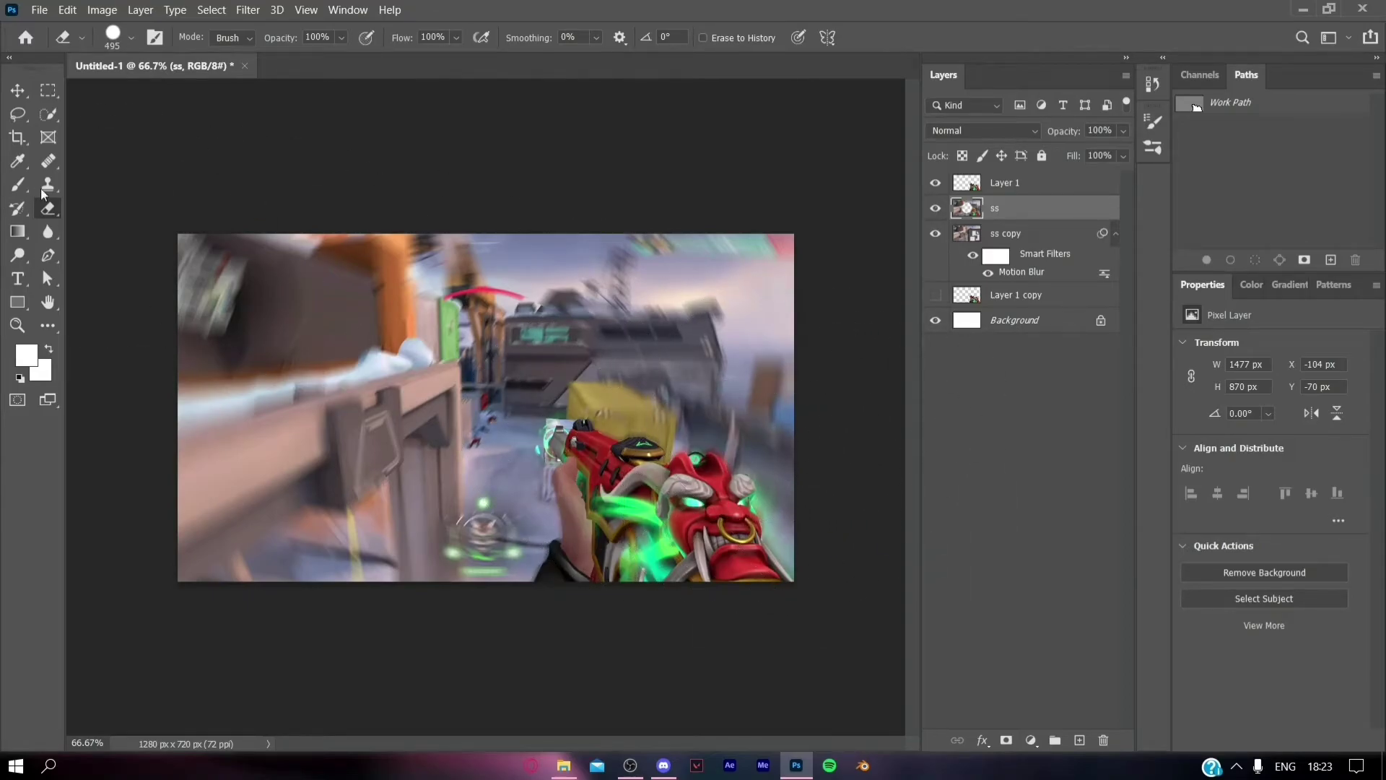
left_click(48, 279)
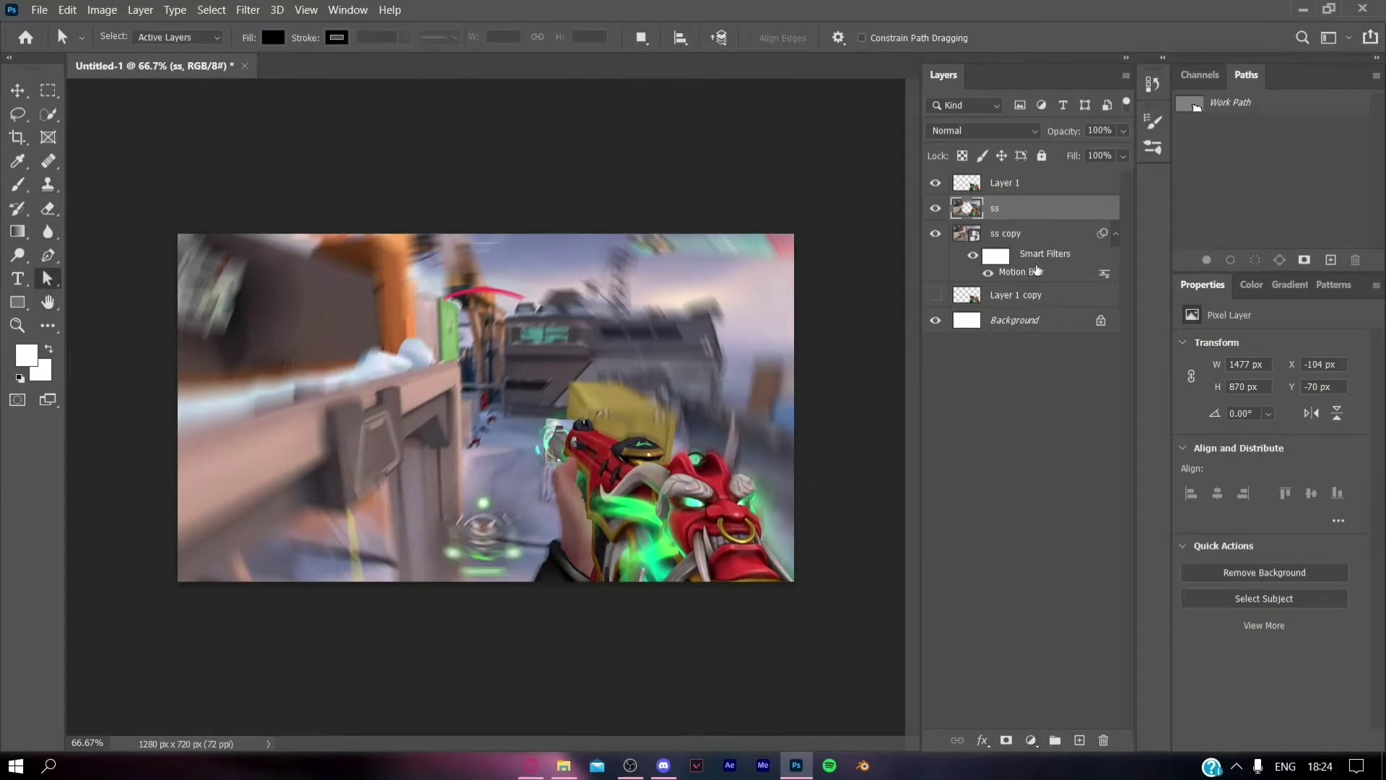
key("alt+bracketright")
Add a Curves adjustment layer with an S-curve that raises highlights and deepens shadows.
left_click(1031, 740)
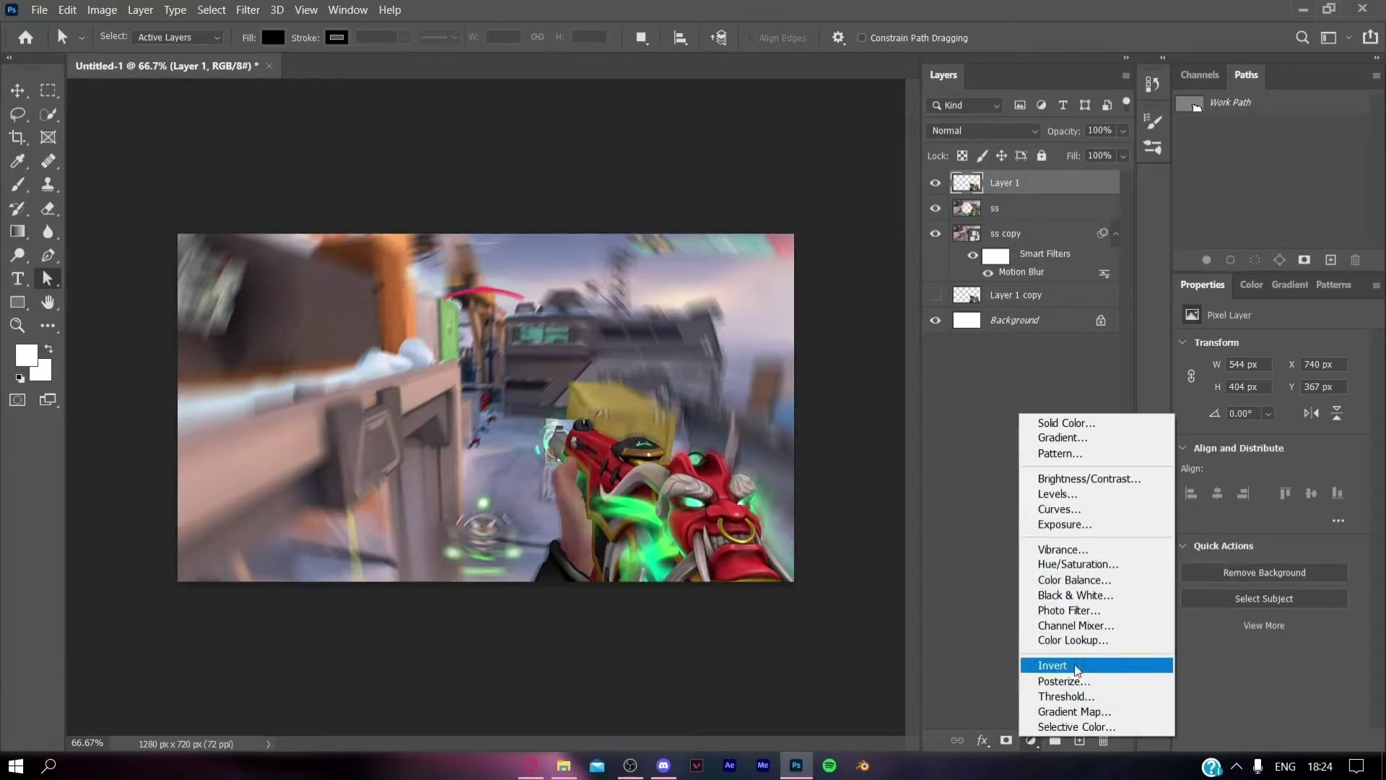
left_click(1072, 511)
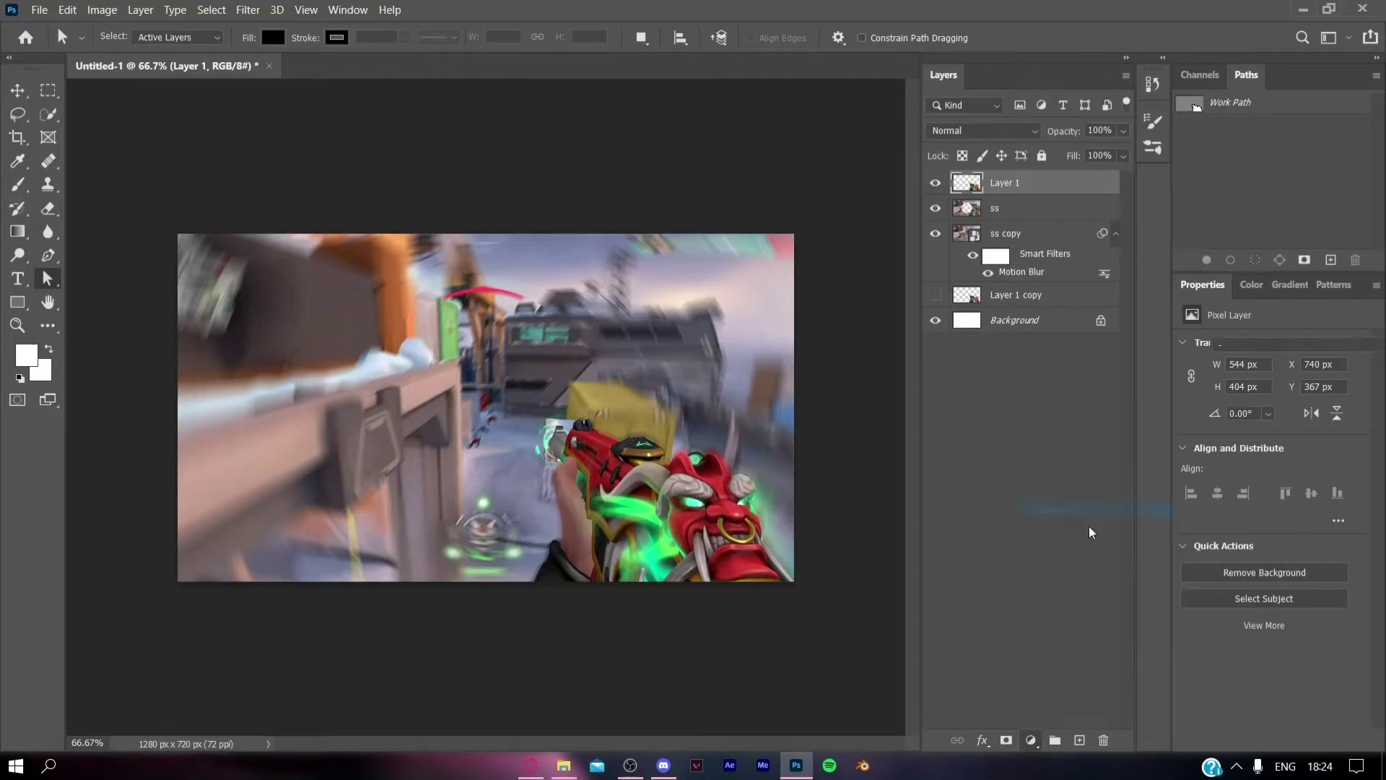
left_click_drag(1321, 420, 1304, 399)
left_click_drag(1260, 454, 1271, 465)
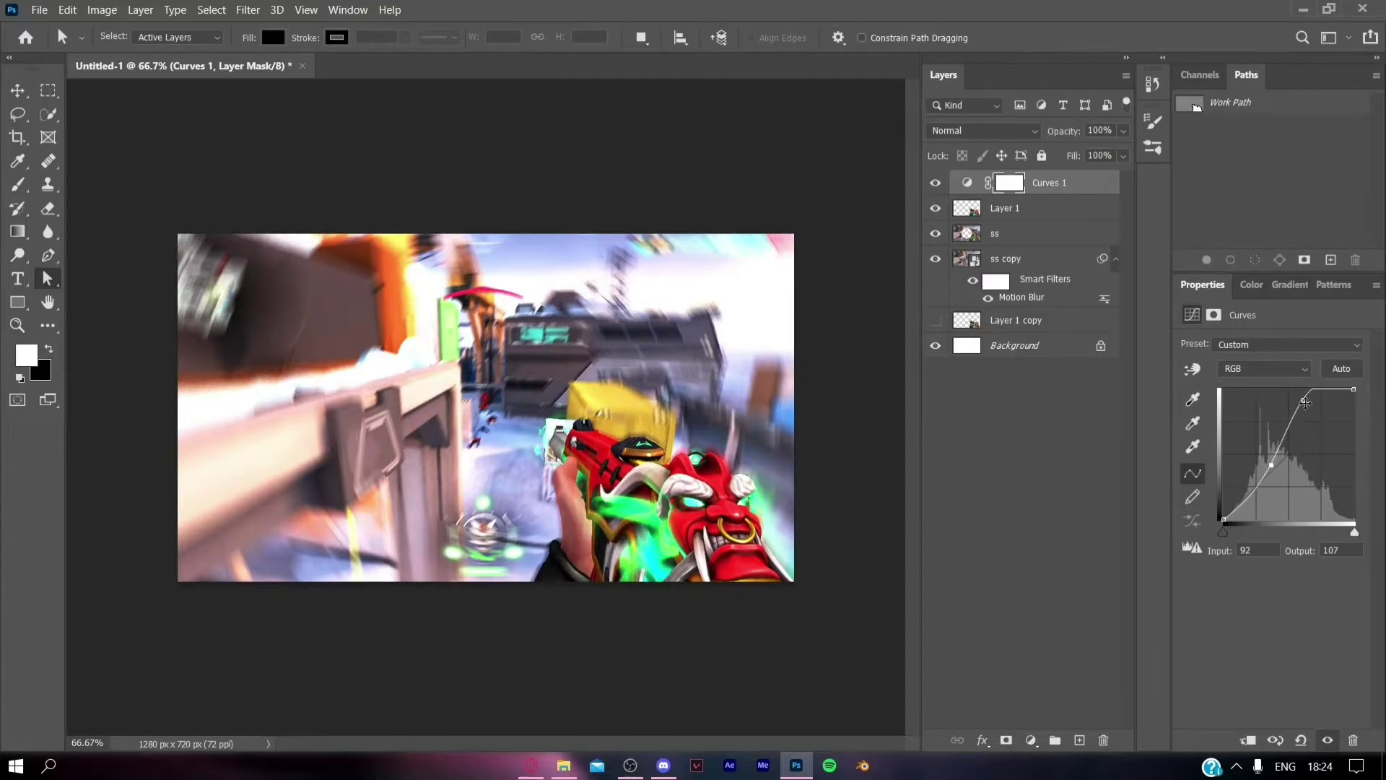
left_click_drag(1302, 399, 1310, 402)
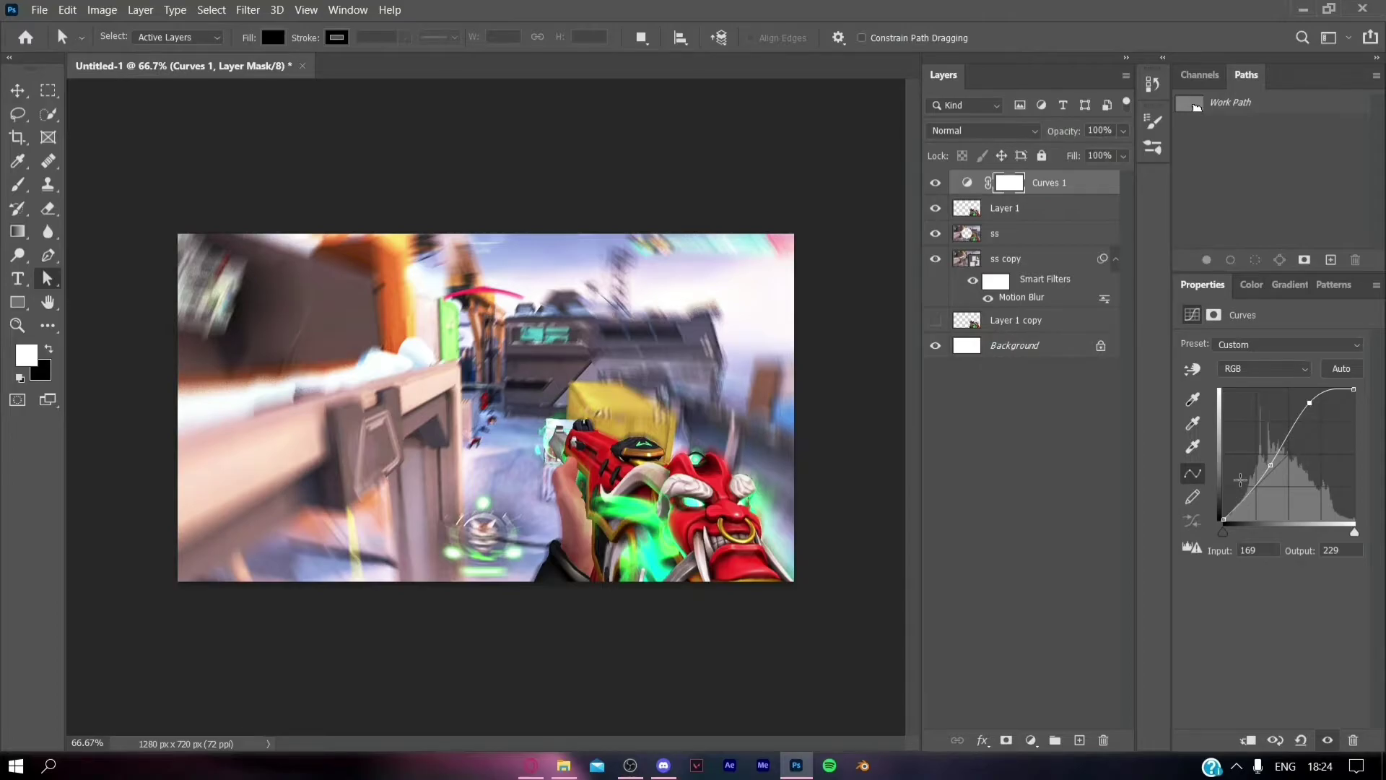
left_click(1031, 740)
Add a Hue/Saturation layer with Saturation +30, Lightness -3 and Hue left at 0.
left_click(1105, 565)
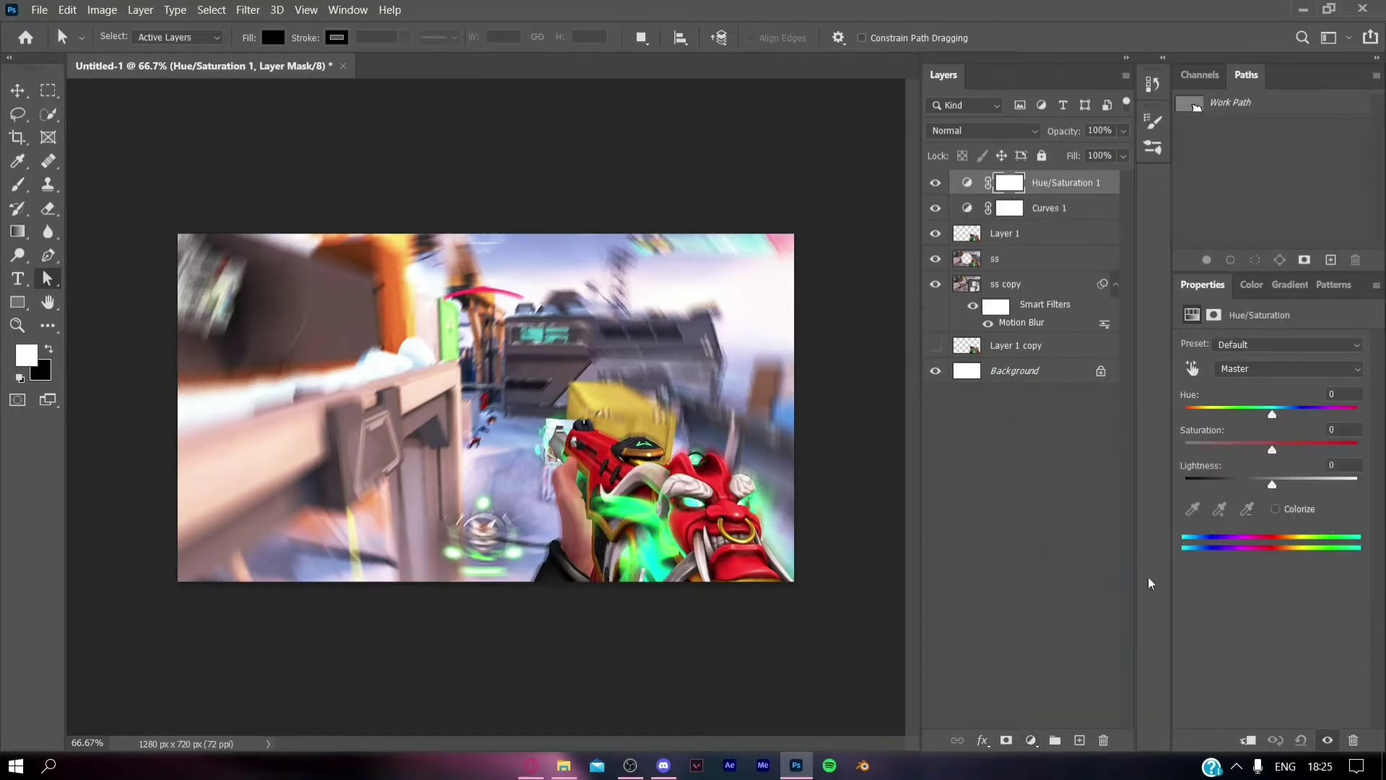
left_click_drag(1275, 448, 1292, 449)
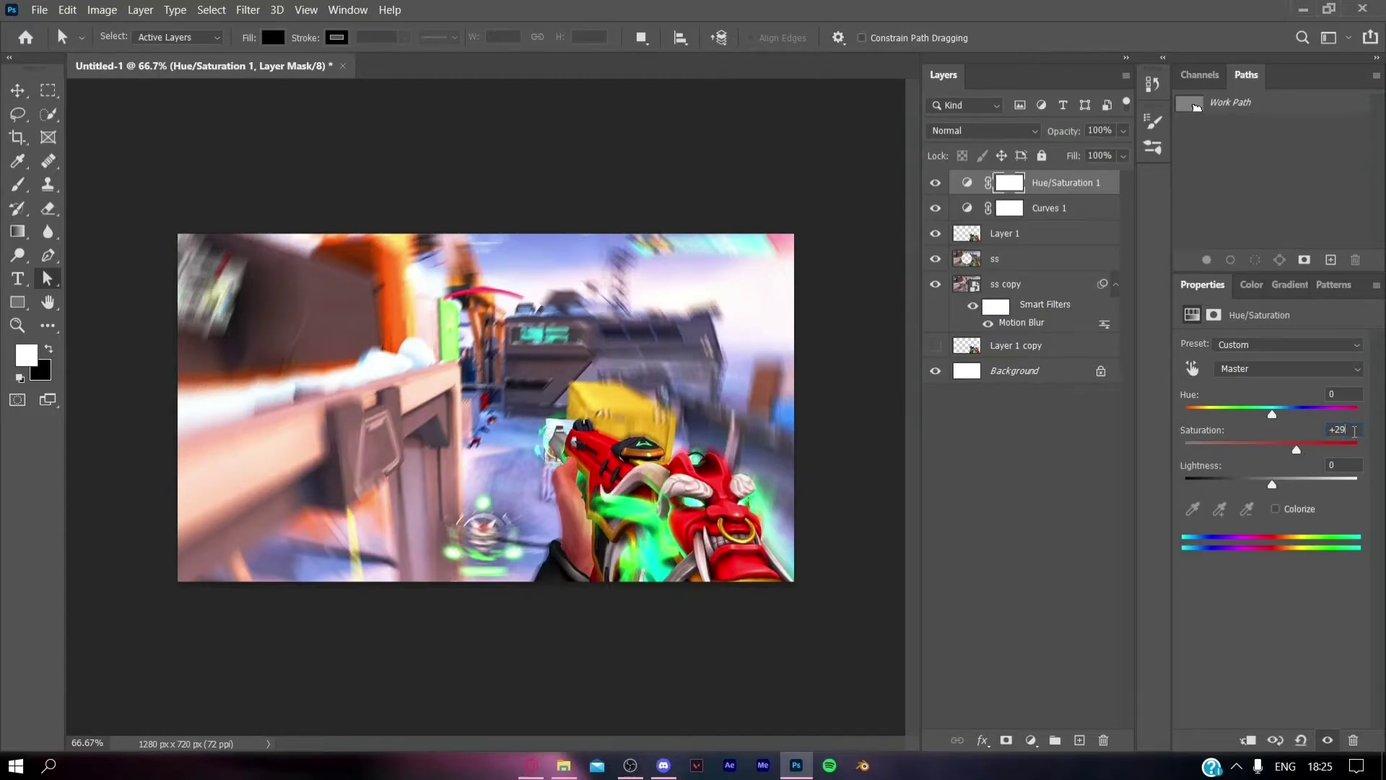
key("BackSpace")
type("30")
left_click(1341, 463)
type("-3")
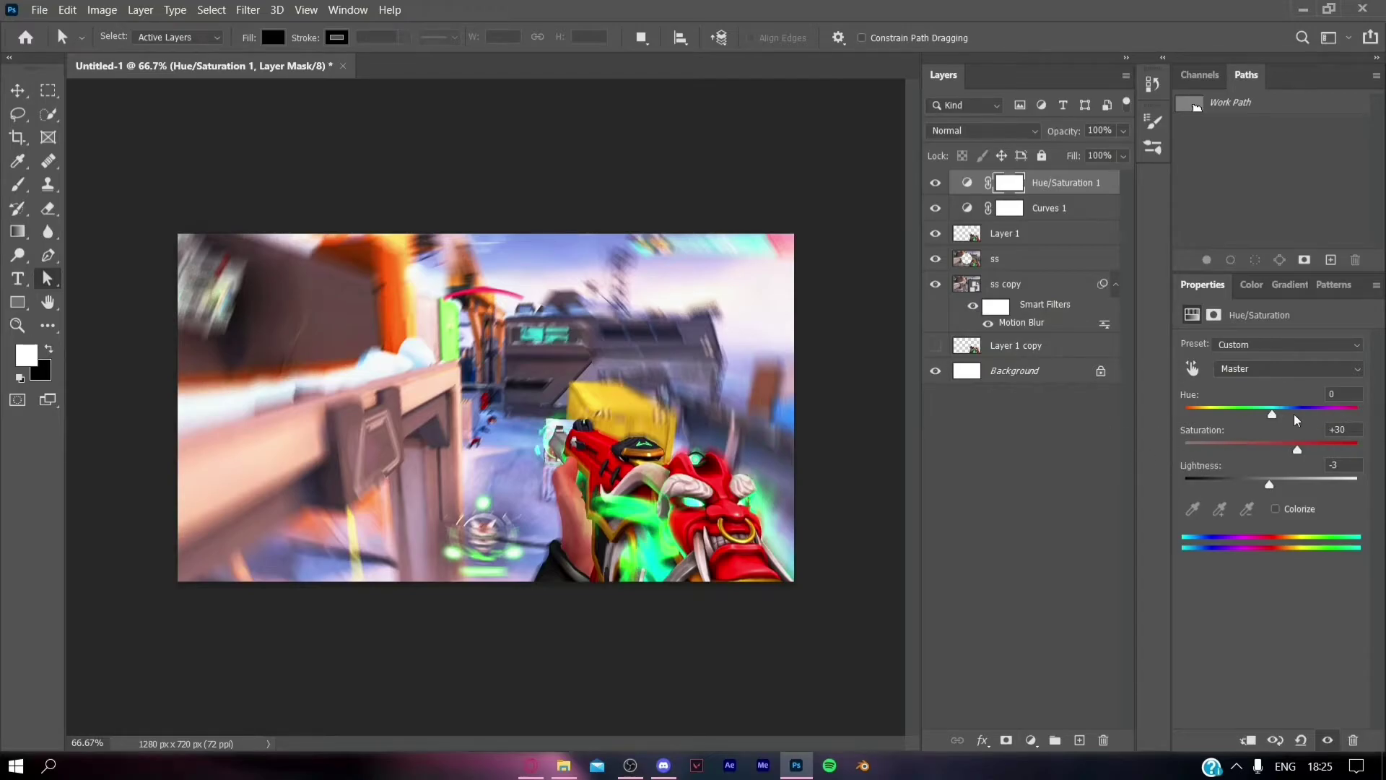
left_click_drag(1274, 416, 1287, 416)
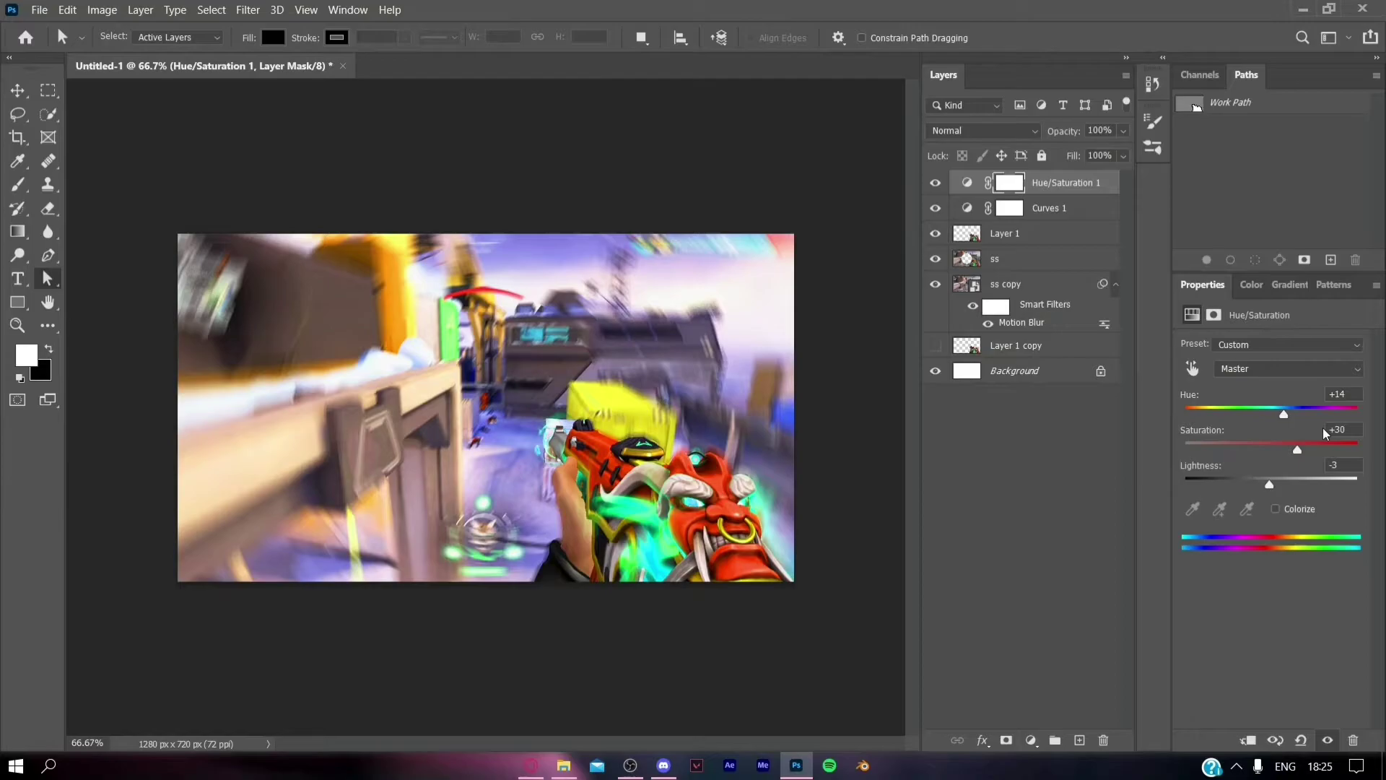
key("ctrl+z")
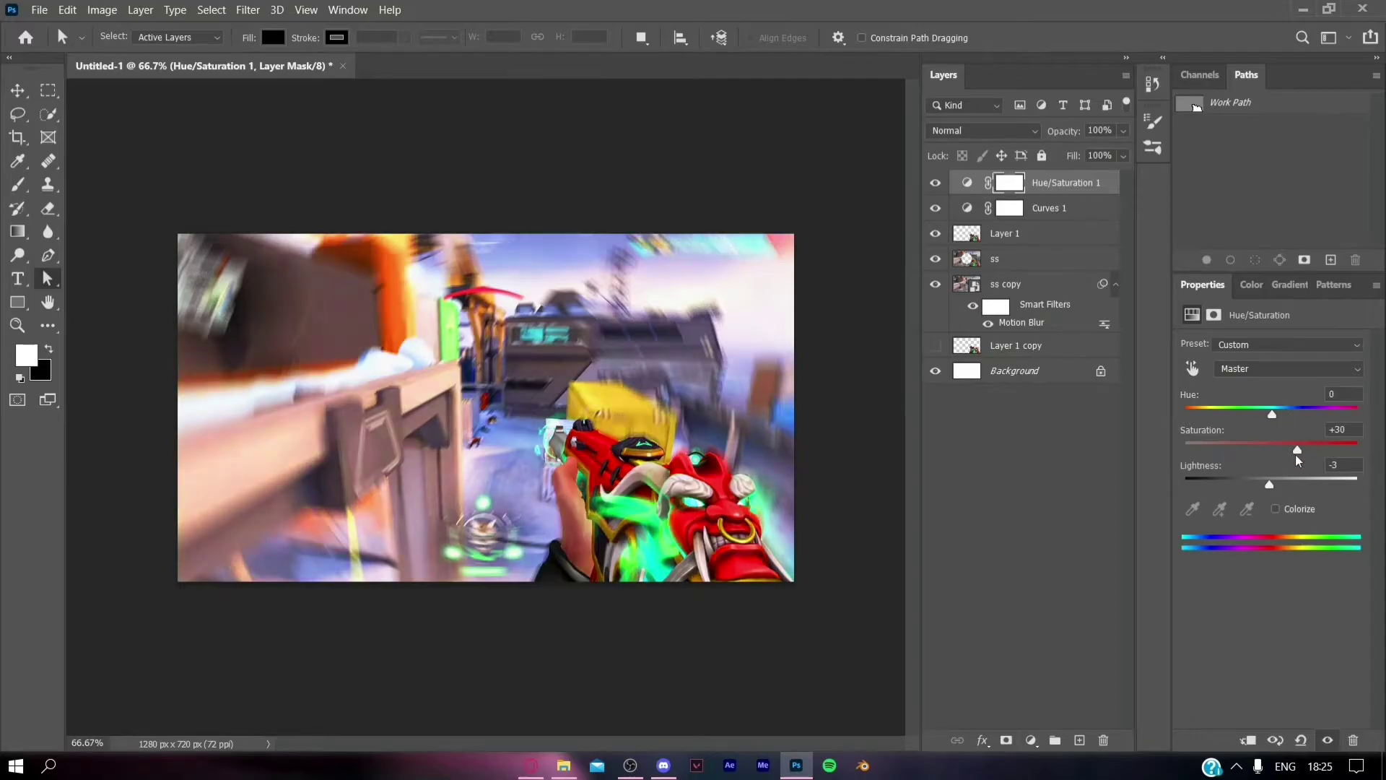
left_click(1031, 400)
left_click(1031, 740)
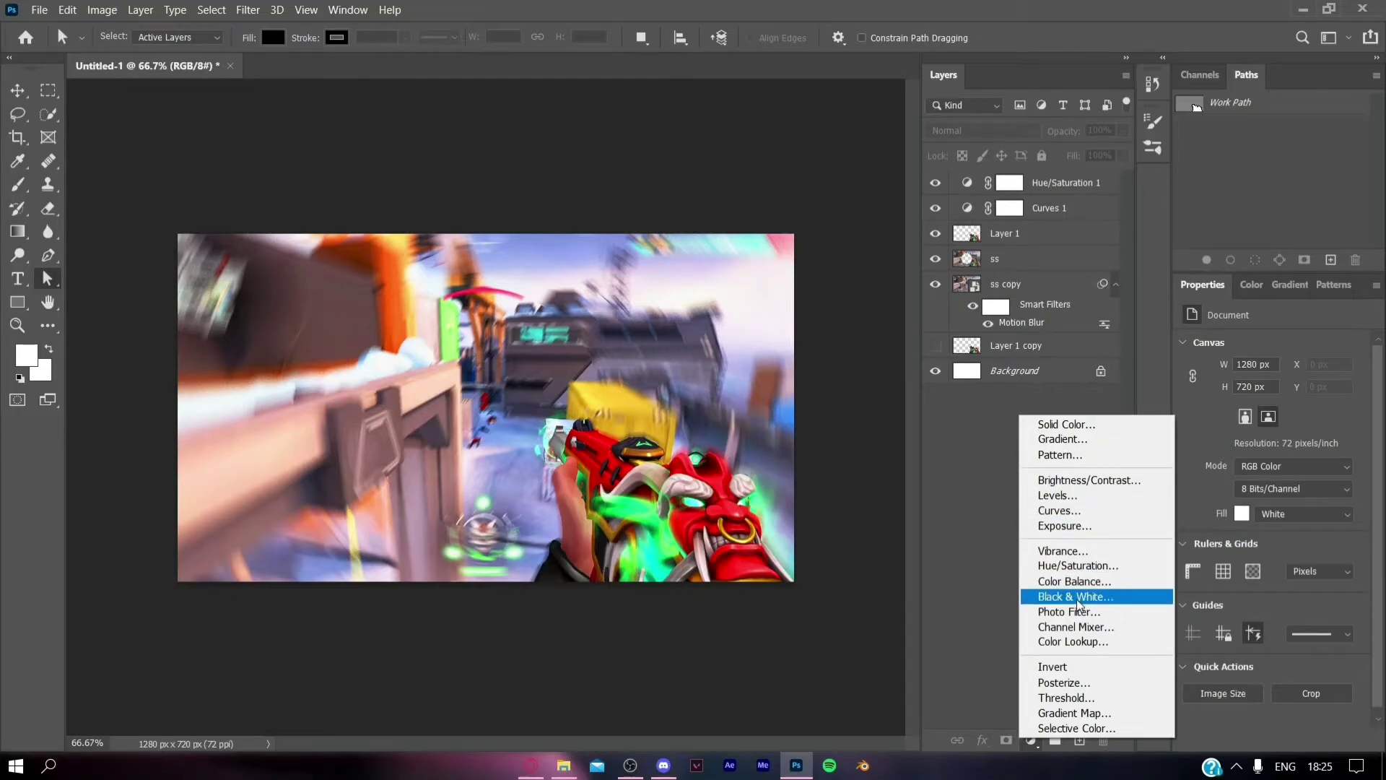
Add a Color Balance layer with the midtones' Cyan–Red slider at -19.
left_click(1093, 584)
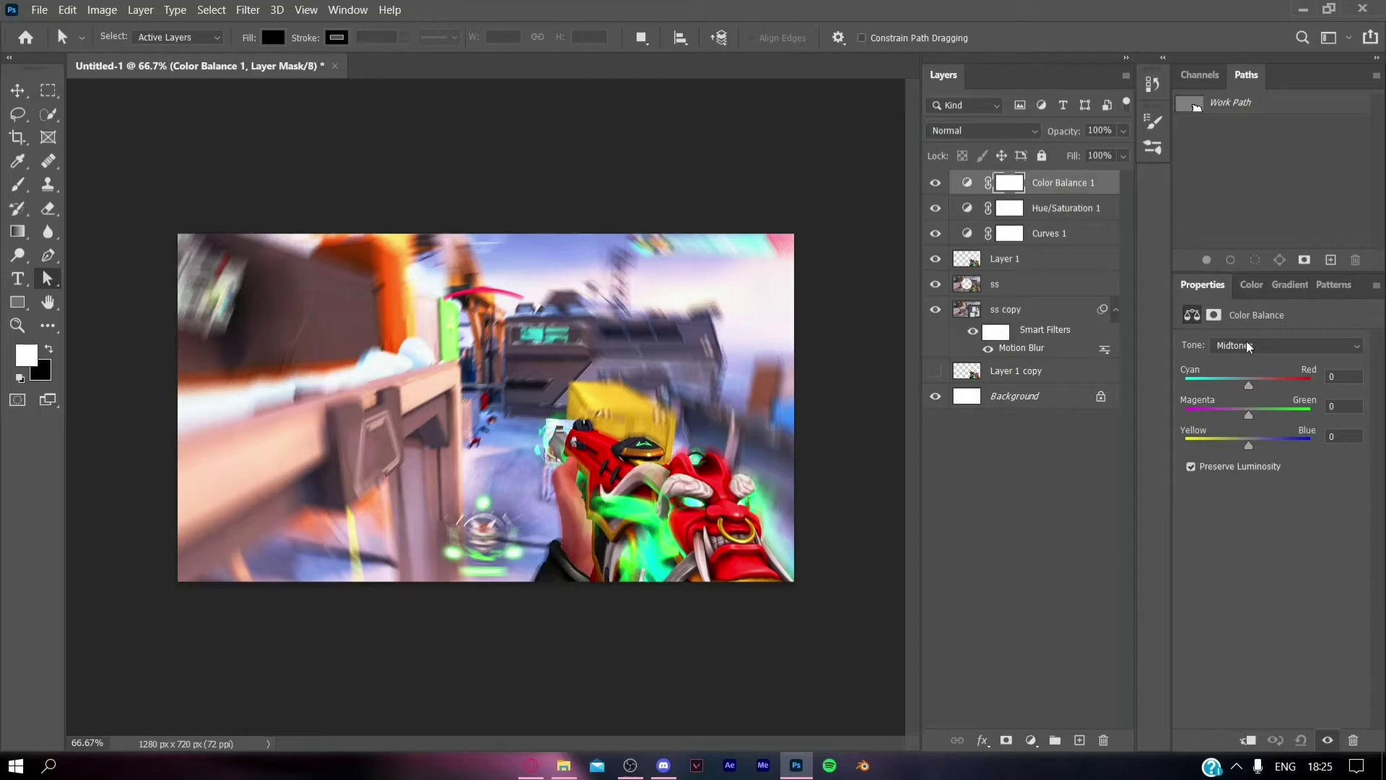
left_click_drag(1248, 388, 1238, 392)
left_click(1069, 562)
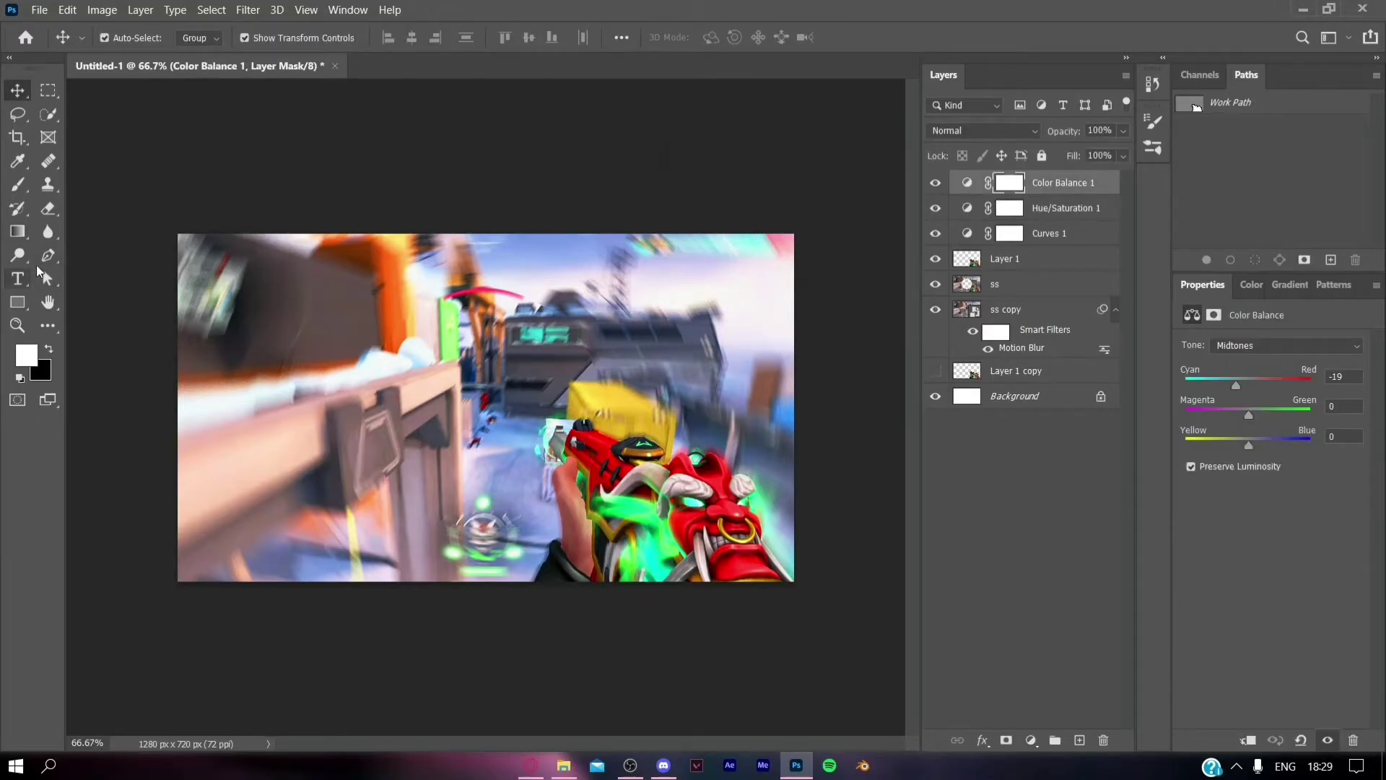
Start a caption text layer and type the speaker tag '(Sage):' in red ff0000.
left_click(17, 278)
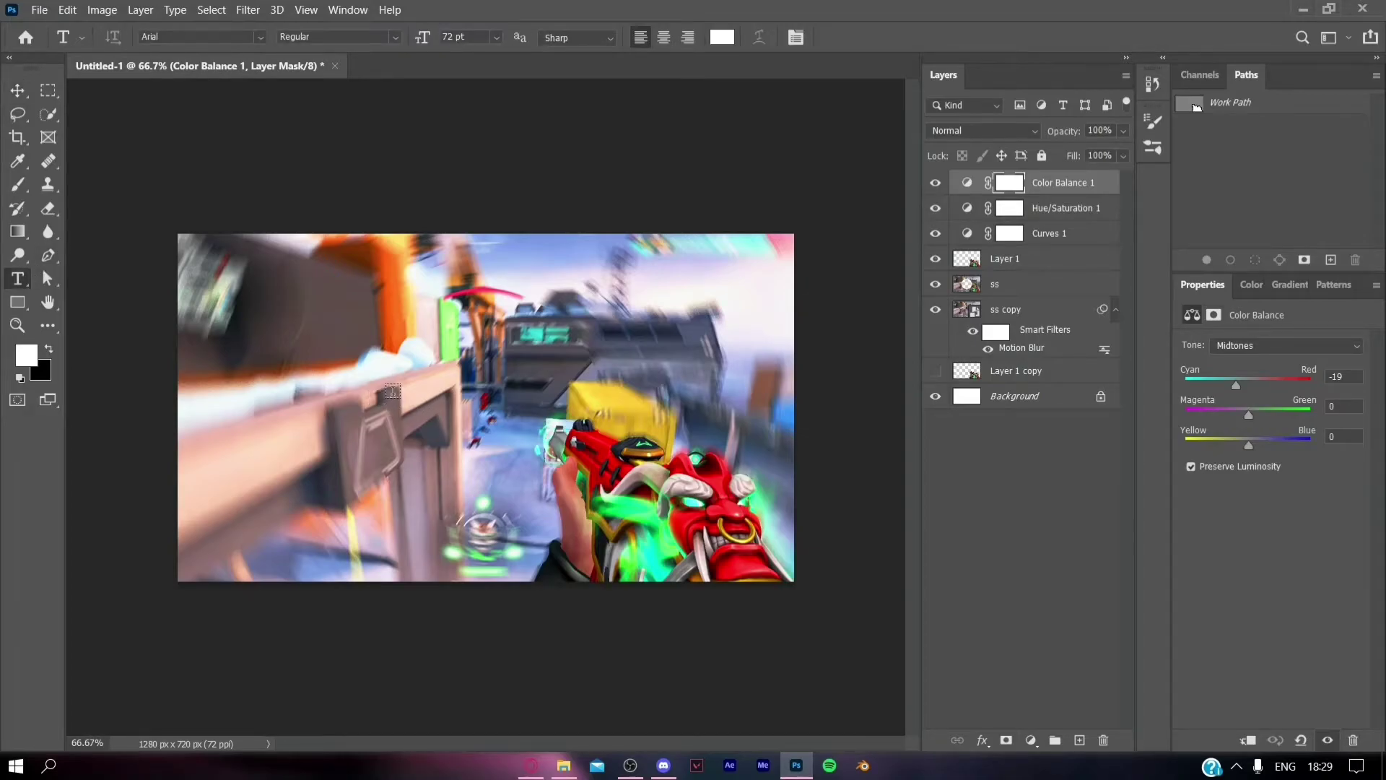
left_click(394, 396)
left_click(722, 37)
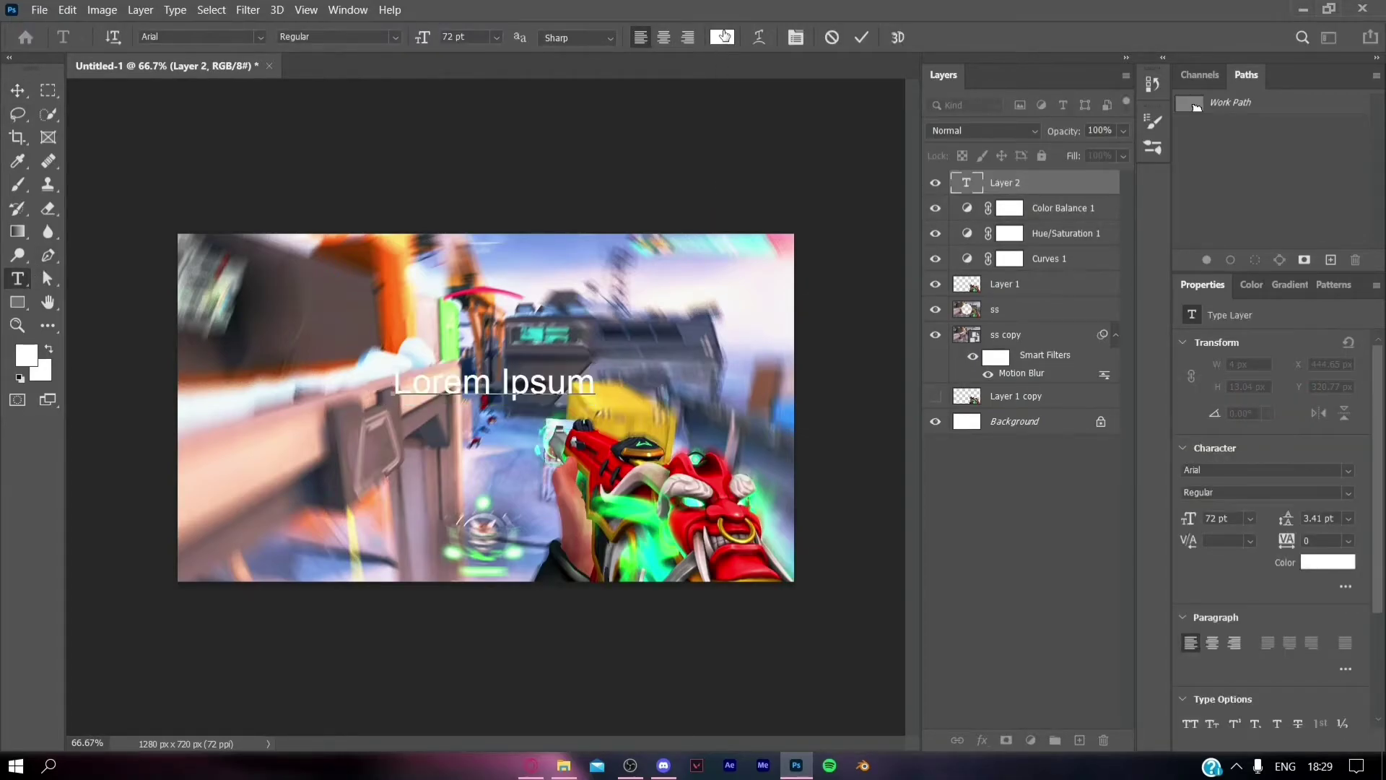
type("ff0000")
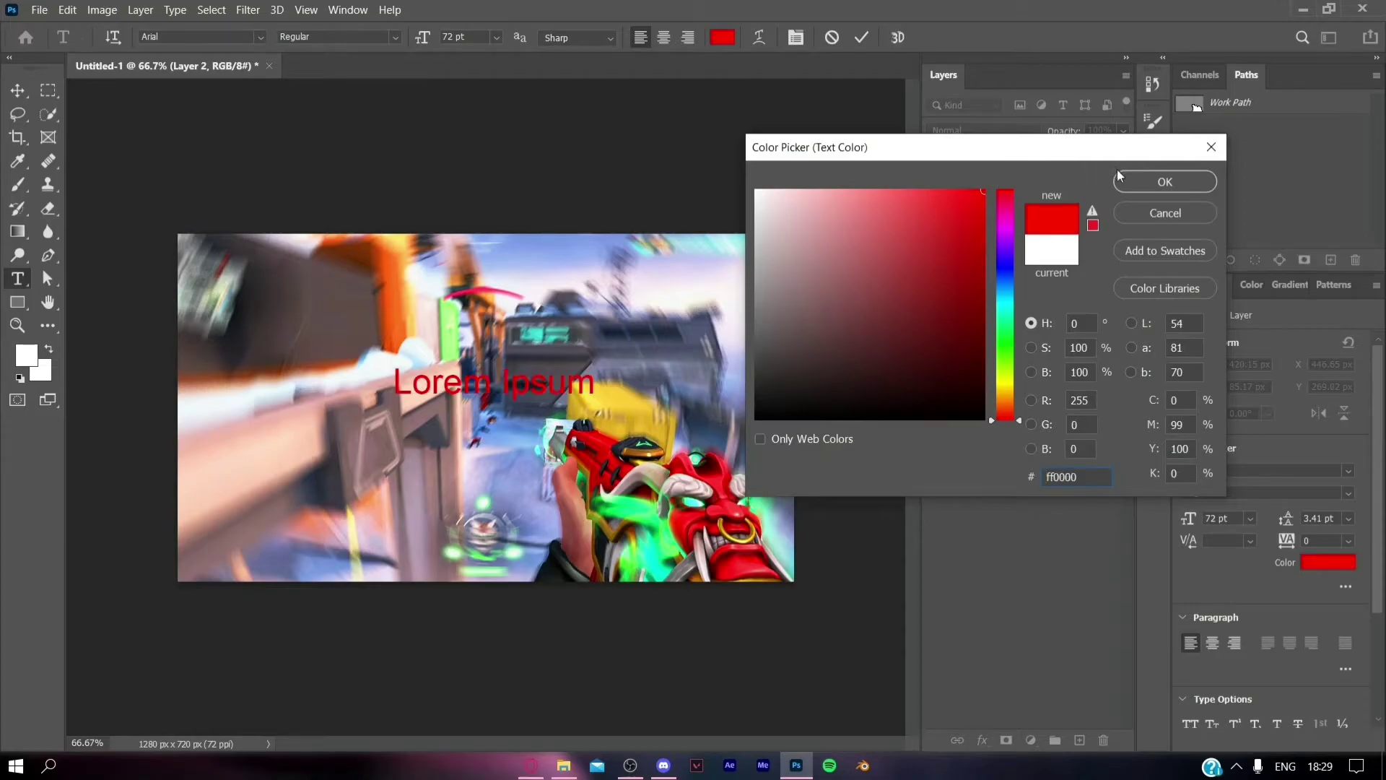
left_click(1140, 182)
key("BackSpace")
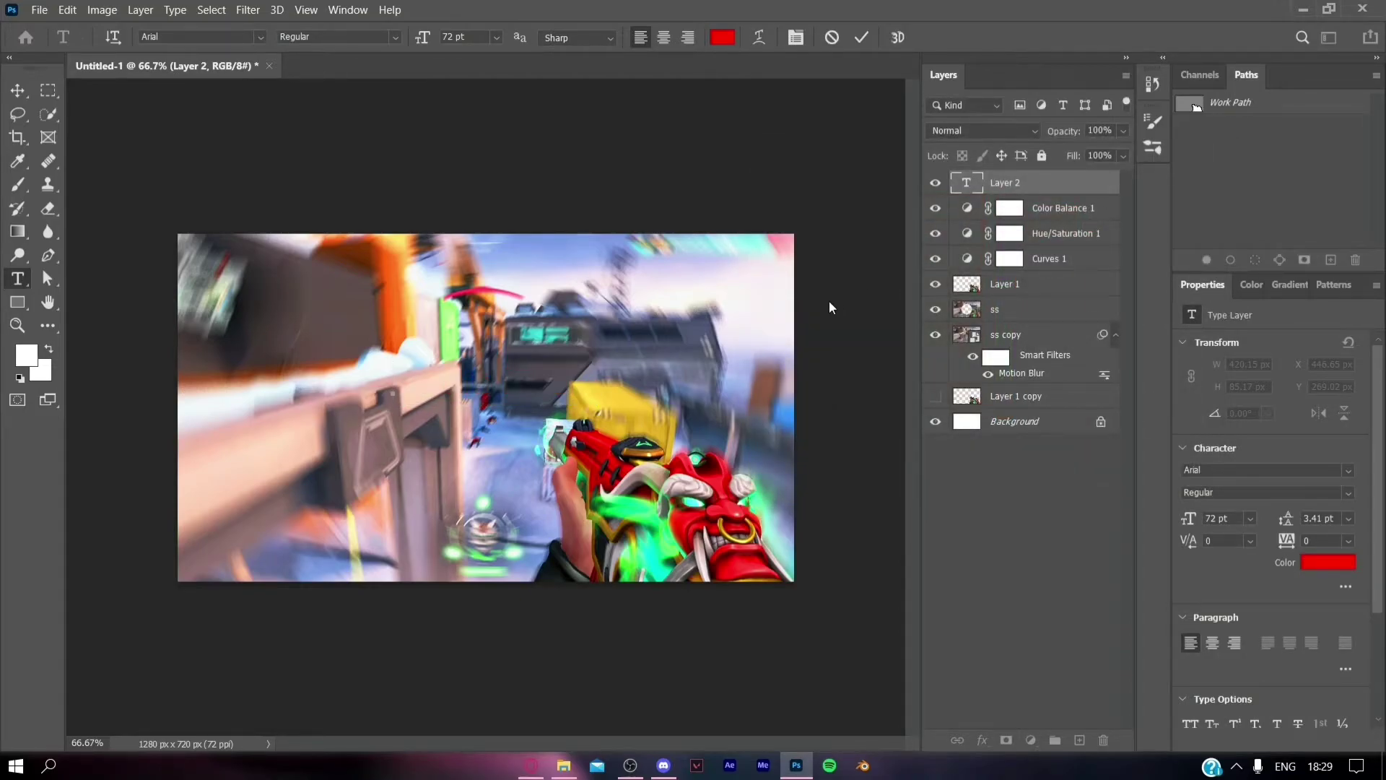
type("Sage")
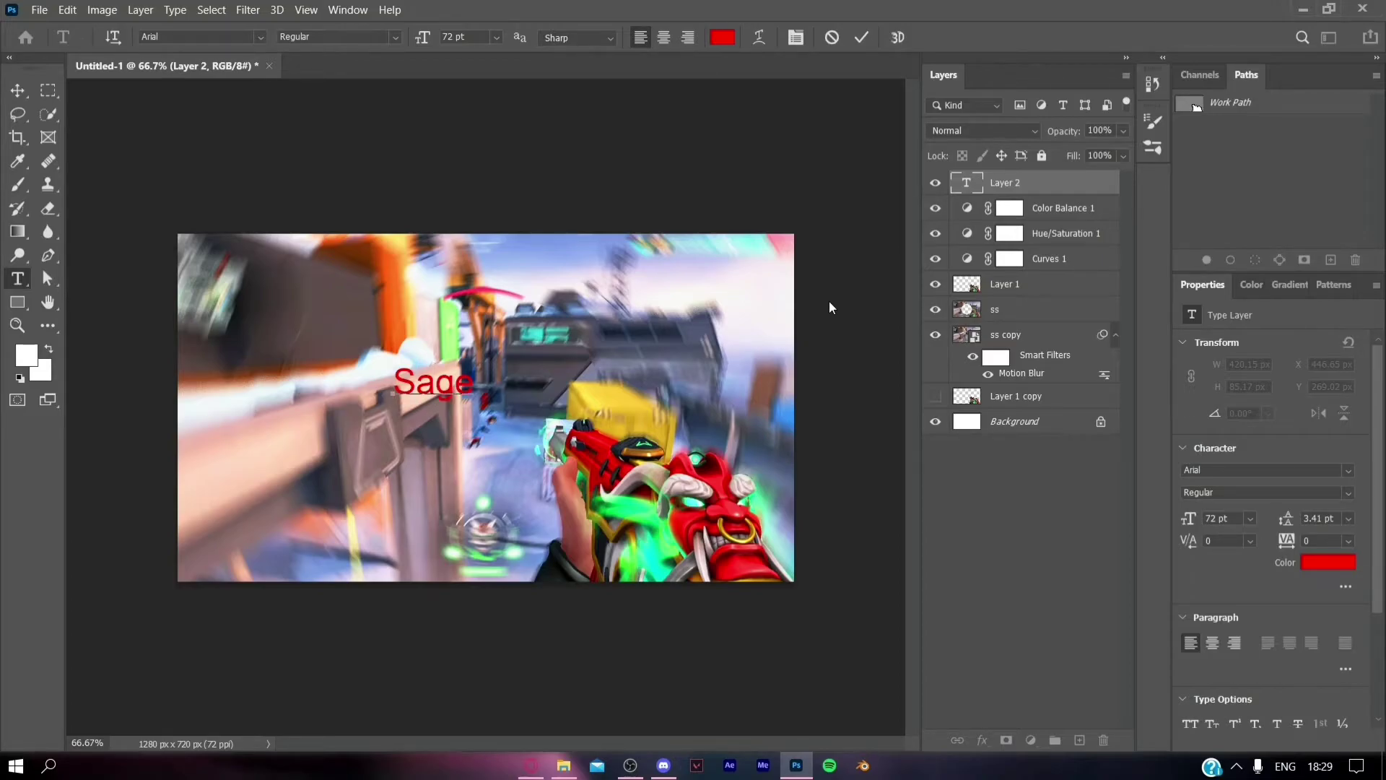
type(")")
key("Left")
key("Left")
key("Left")
key("Left")
key("Left")
type("(")
key("Right")
key("Right")
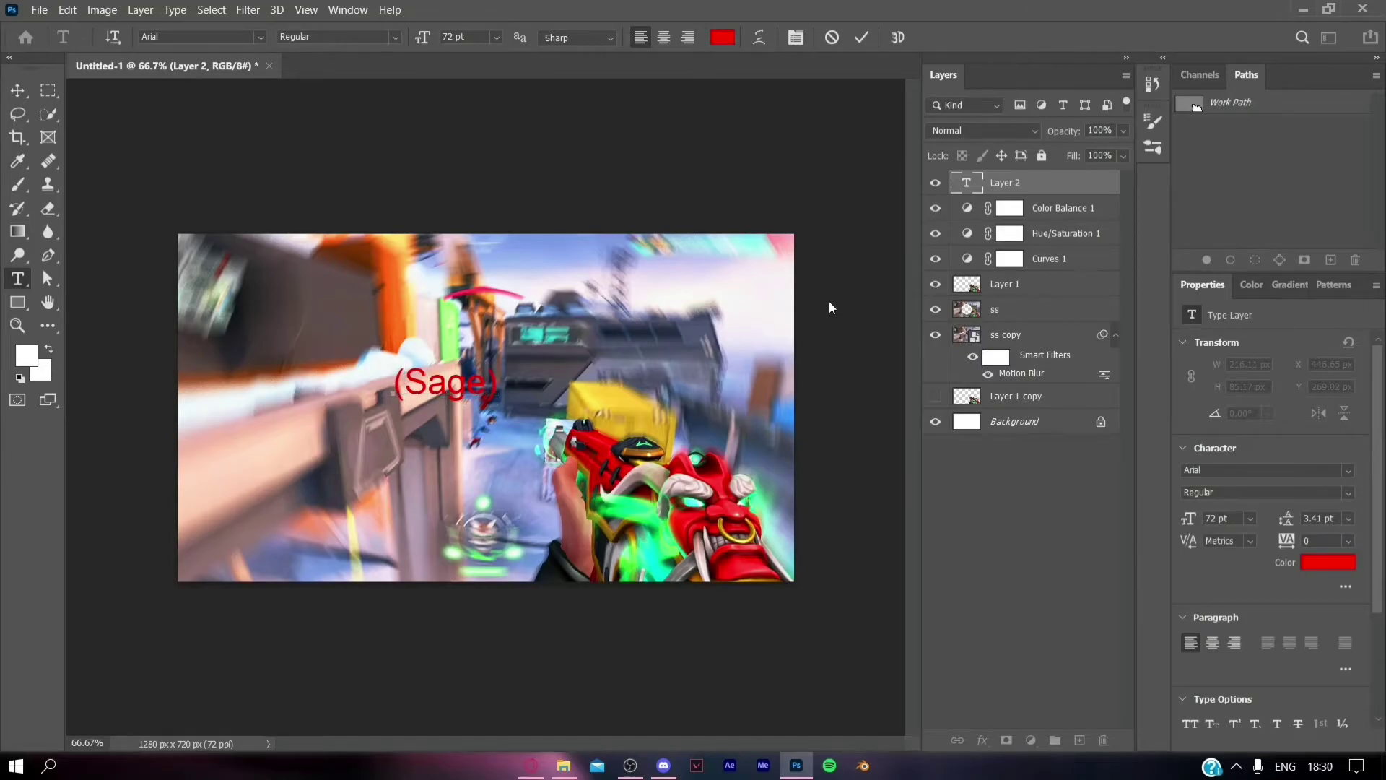
type(":")
Type the rest of the caption in white, commit it, and nudge it left.
left_click(722, 37)
left_click_drag(968, 193, 735, 187)
left_click(1198, 182)
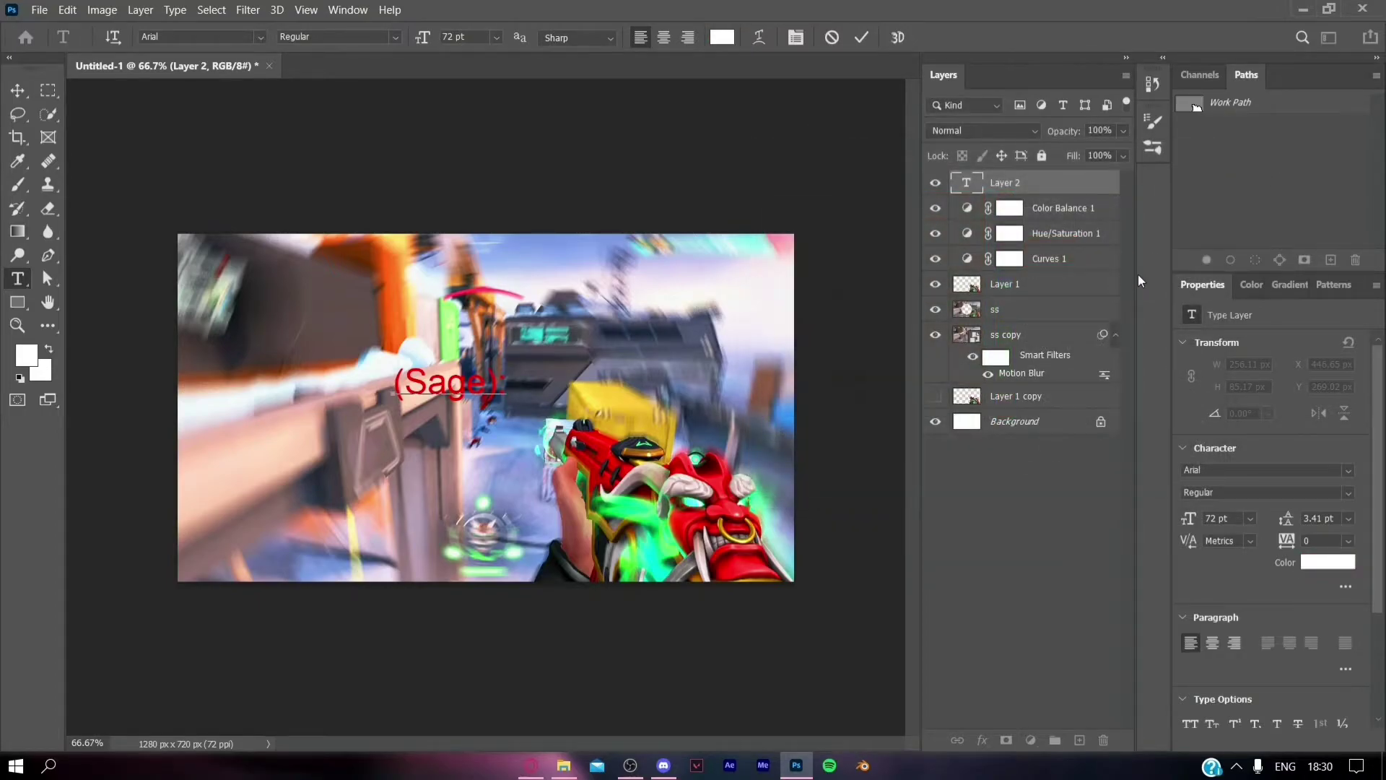
type("S")
key("BackSpace")
type("Can you just stop")
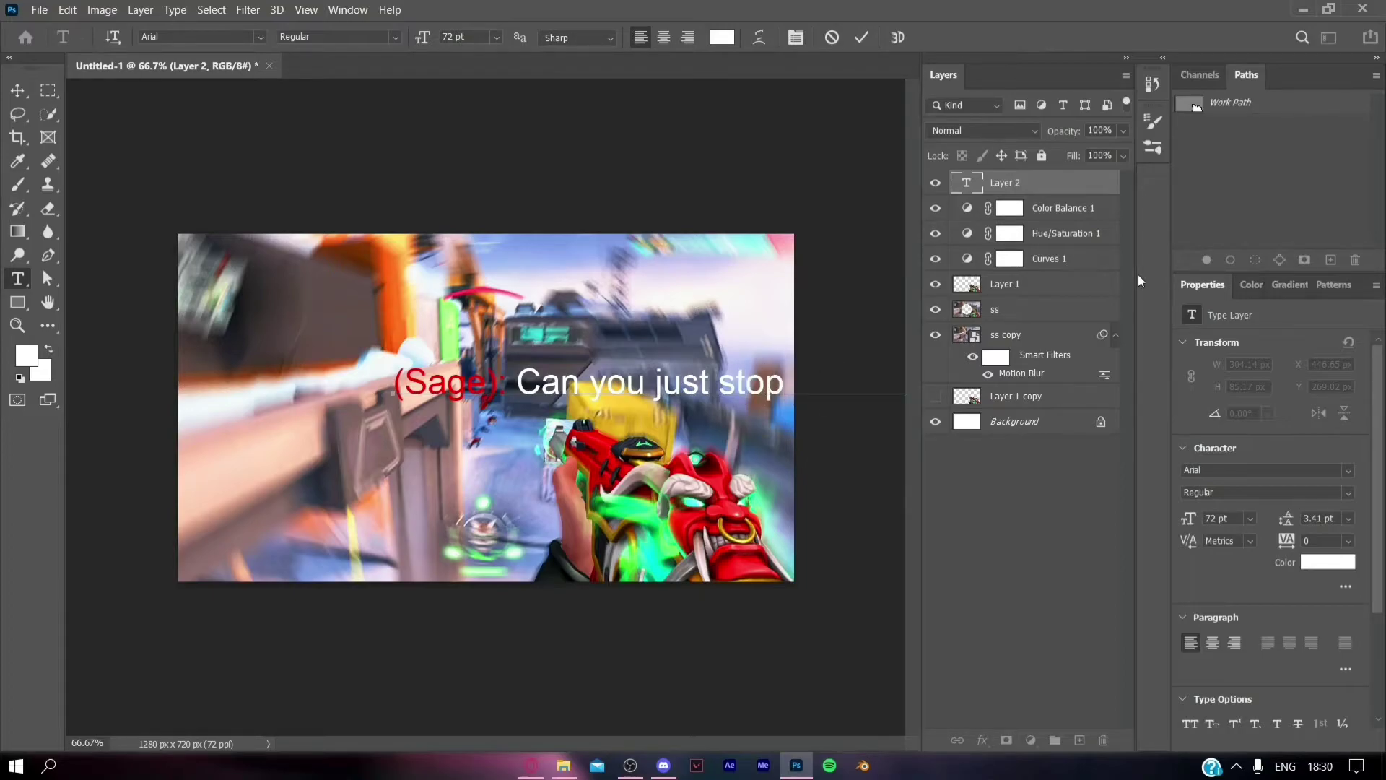
left_click(1074, 187)
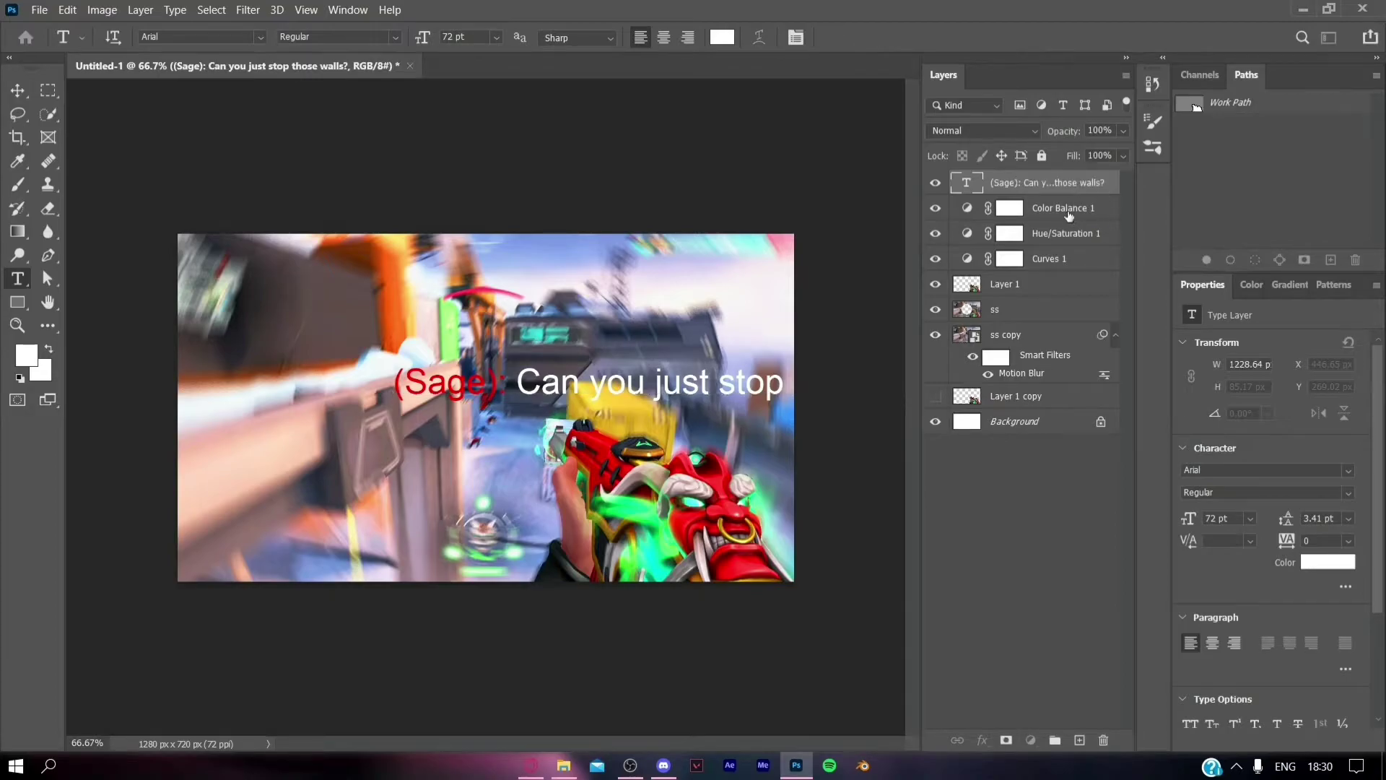
left_click(17, 90)
left_click_drag(605, 384, 380, 311)
Shrink the caption to 49.22 pt and place it lower-left at X 24.67 px, Y 569 px.
left_click_drag(779, 328, 495, 525)
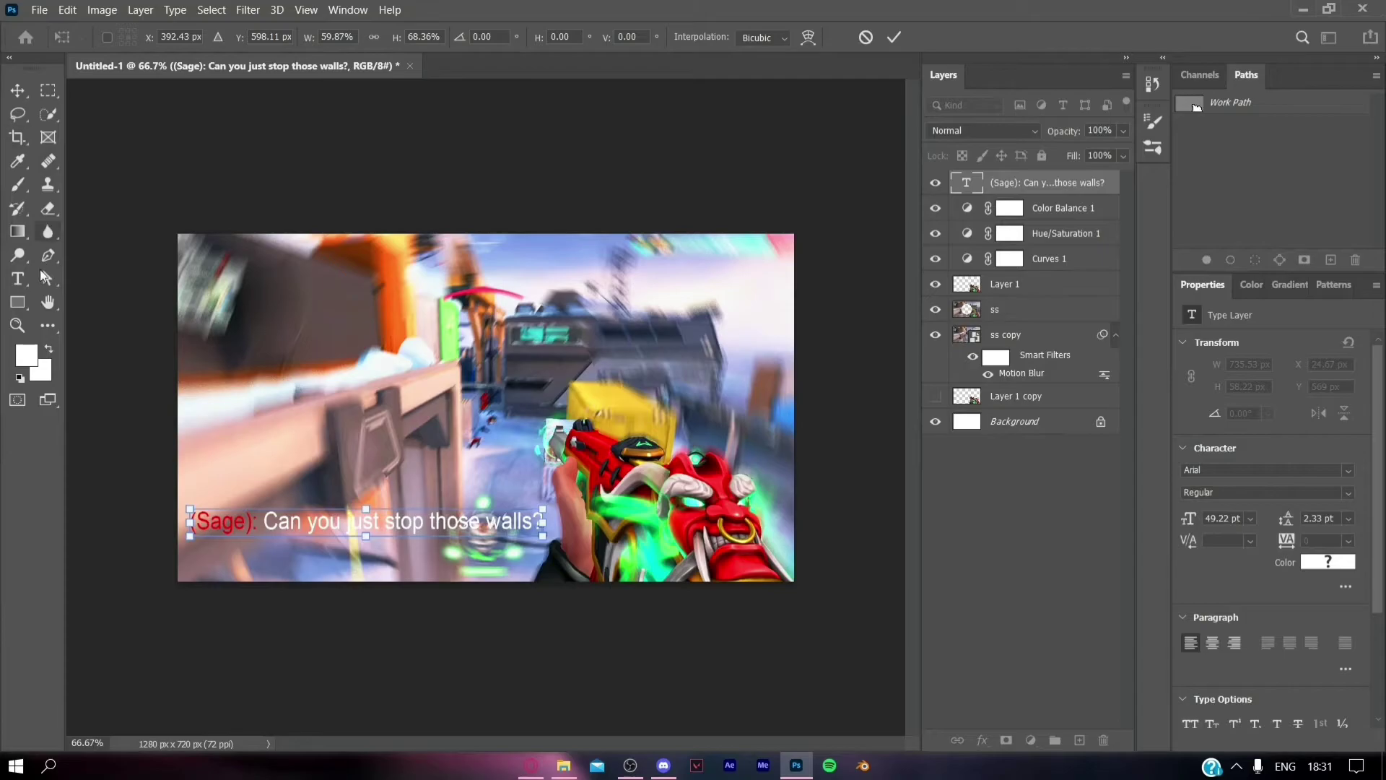
left_click(47, 278)
left_click(84, 280)
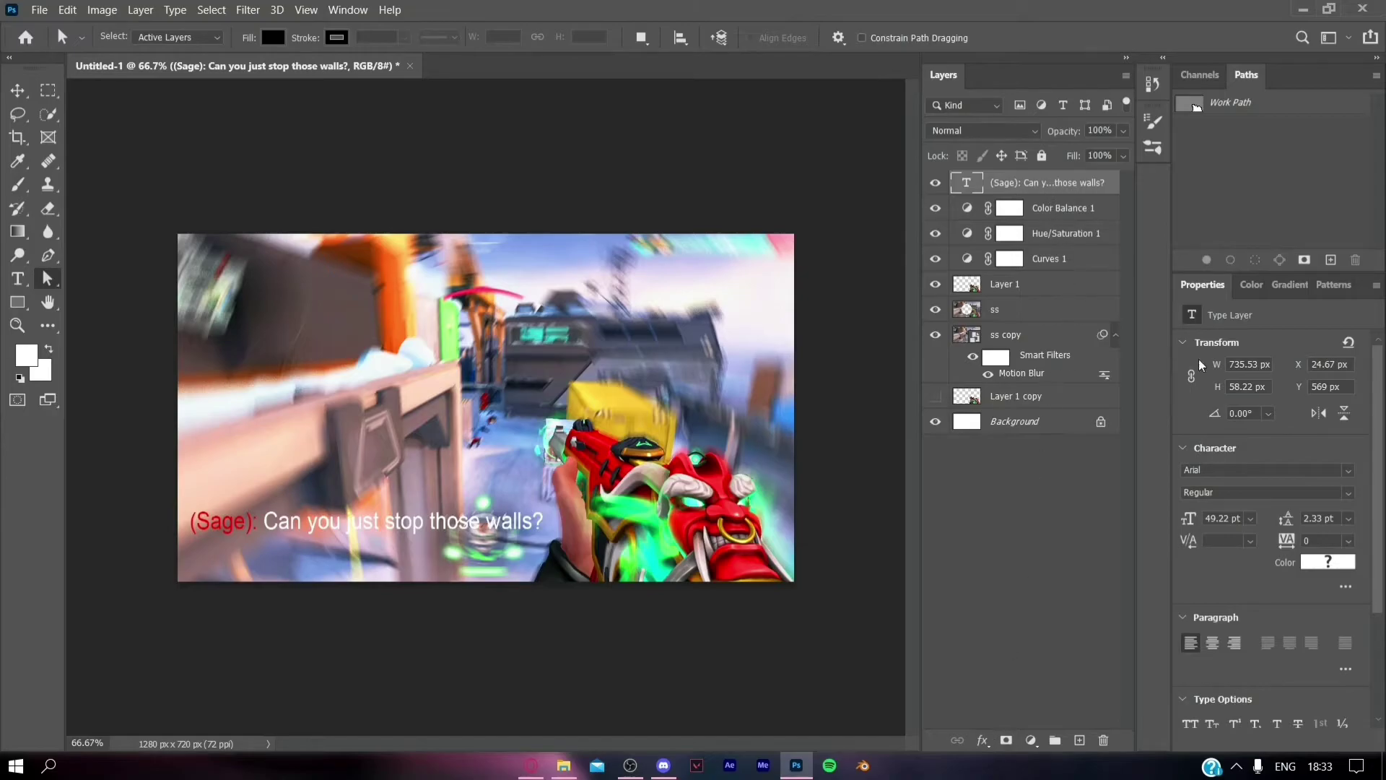
Give the caption a black Outer Glow with 13% spread, 57 px size and 33% opacity.
left_click(983, 740)
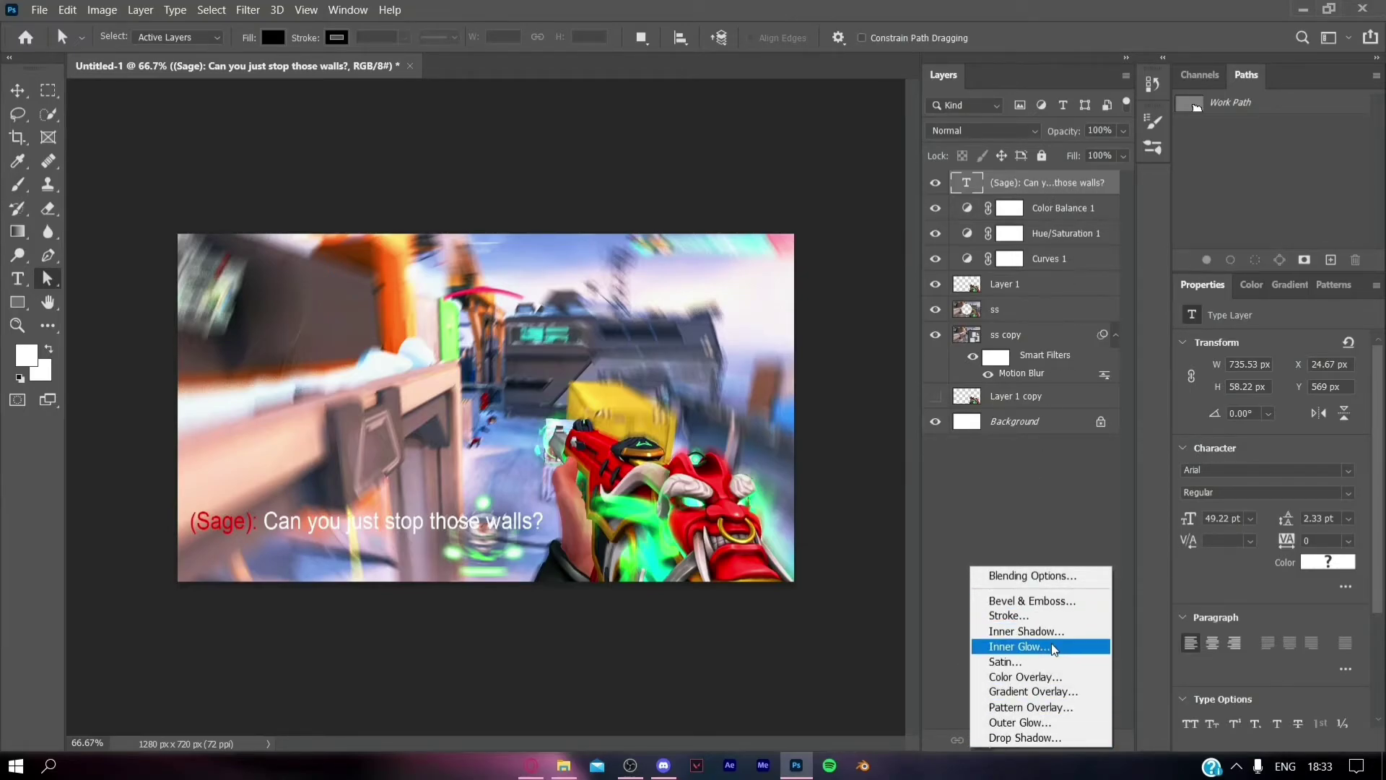
left_click(1044, 722)
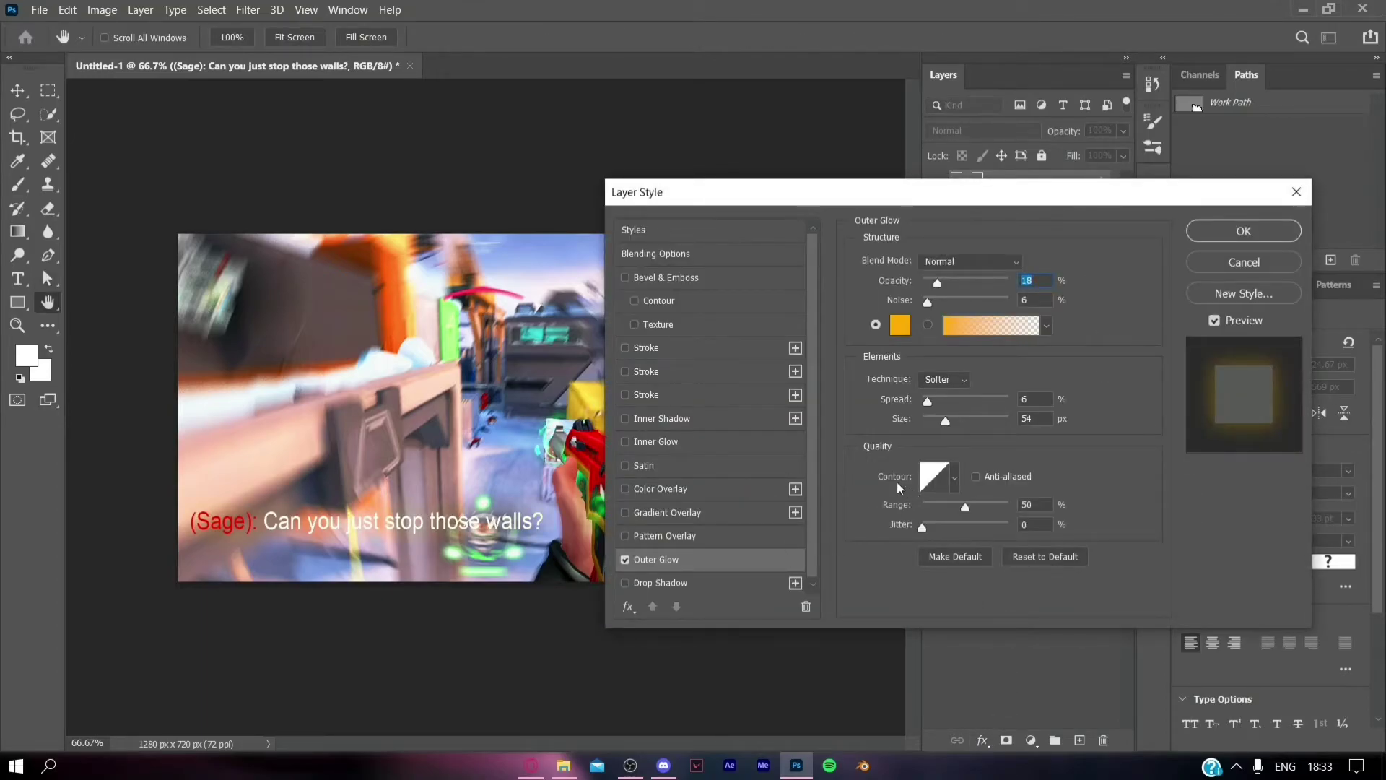
left_click(900, 325)
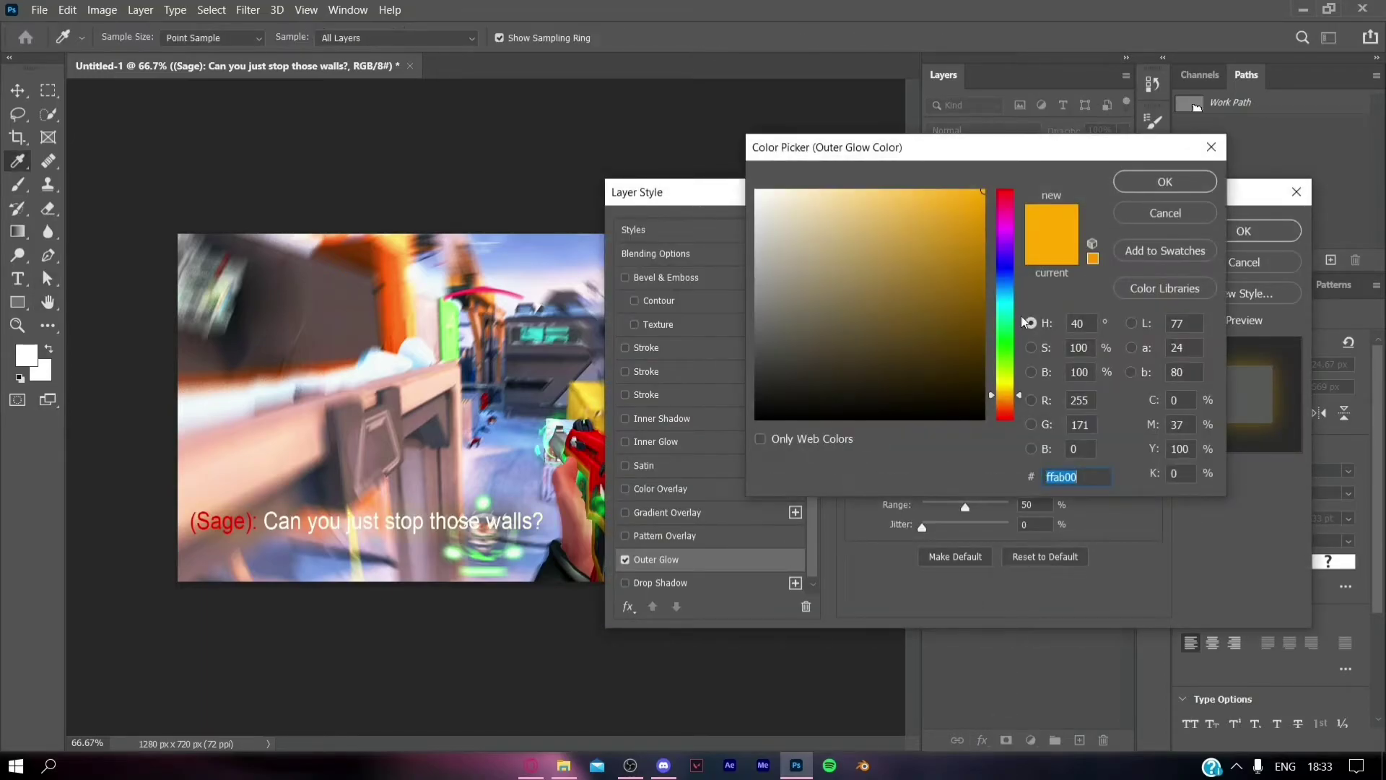
left_click(944, 381)
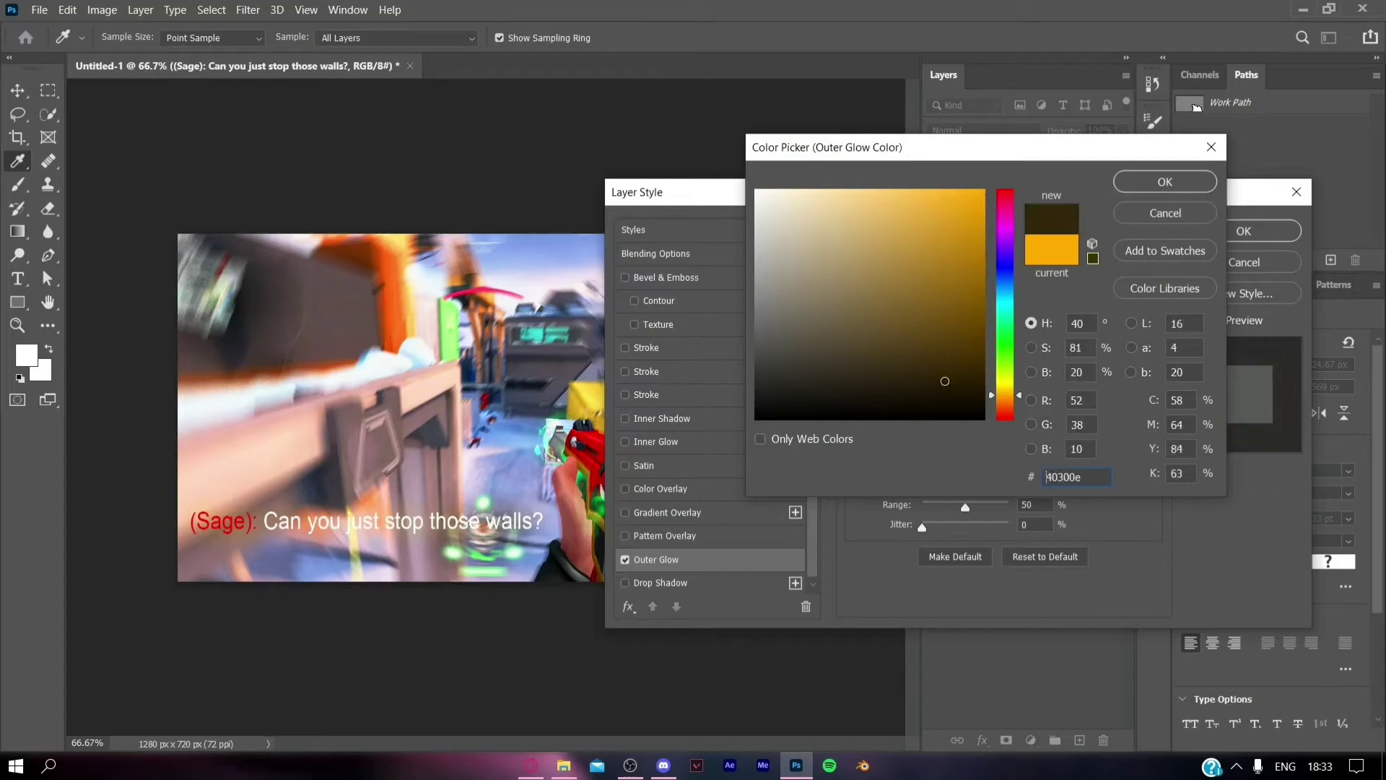
left_click(1165, 182)
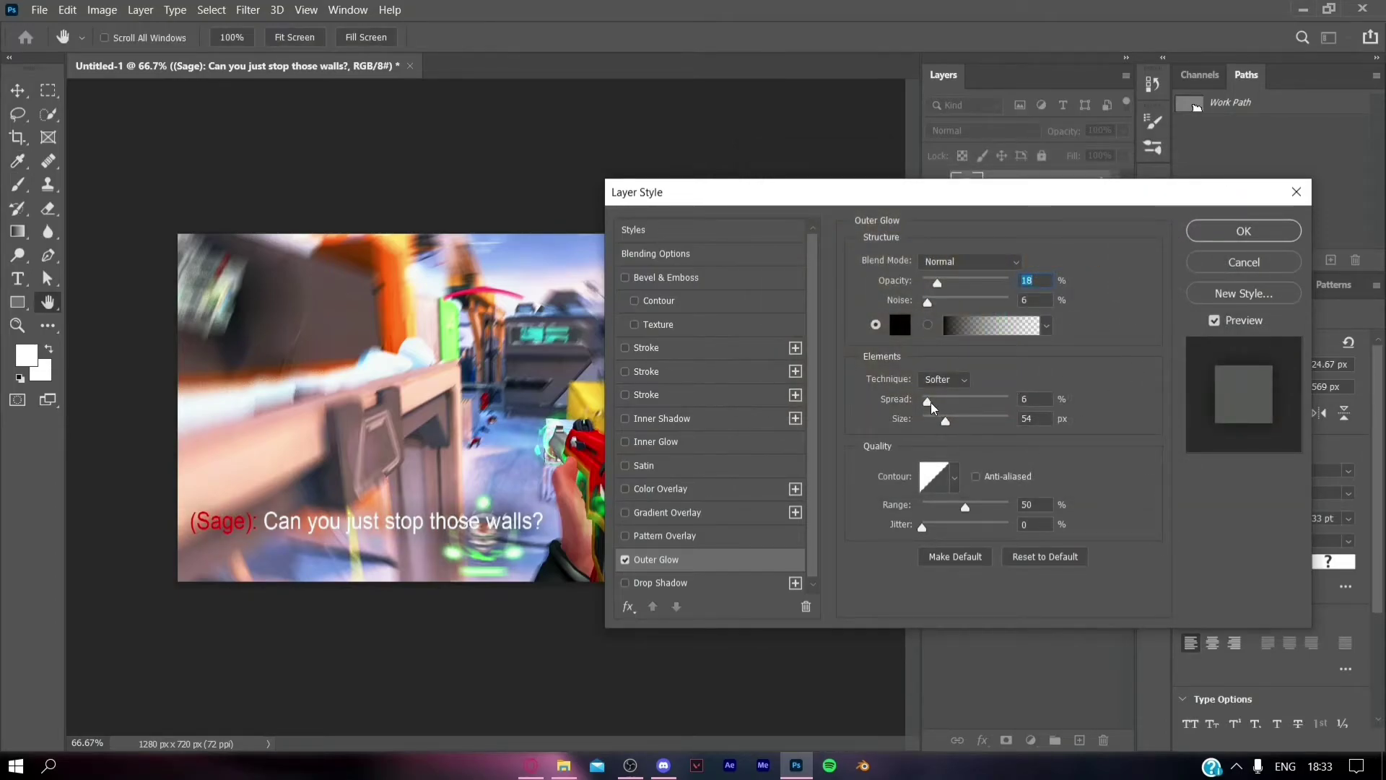
left_click_drag(929, 401, 952, 427)
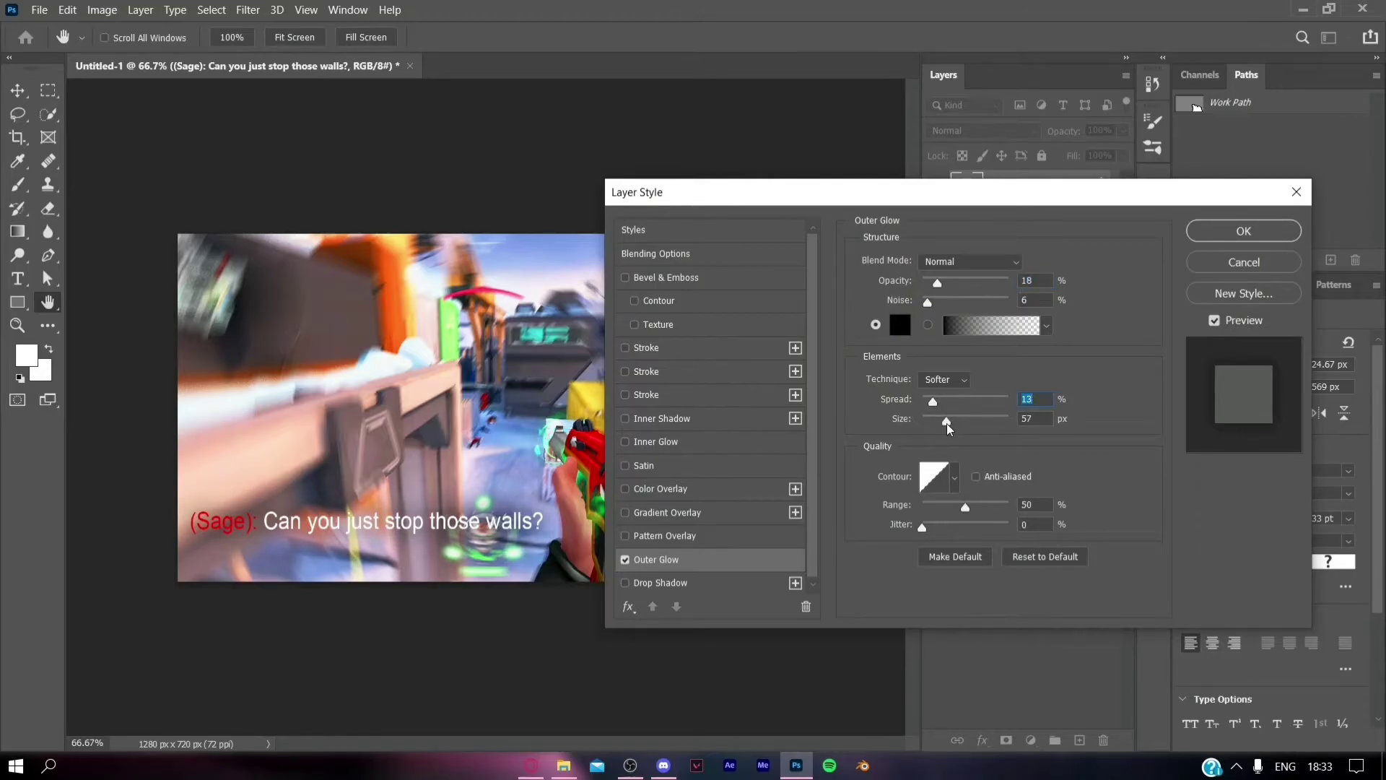
left_click(947, 423)
left_click_drag(940, 290, 958, 293)
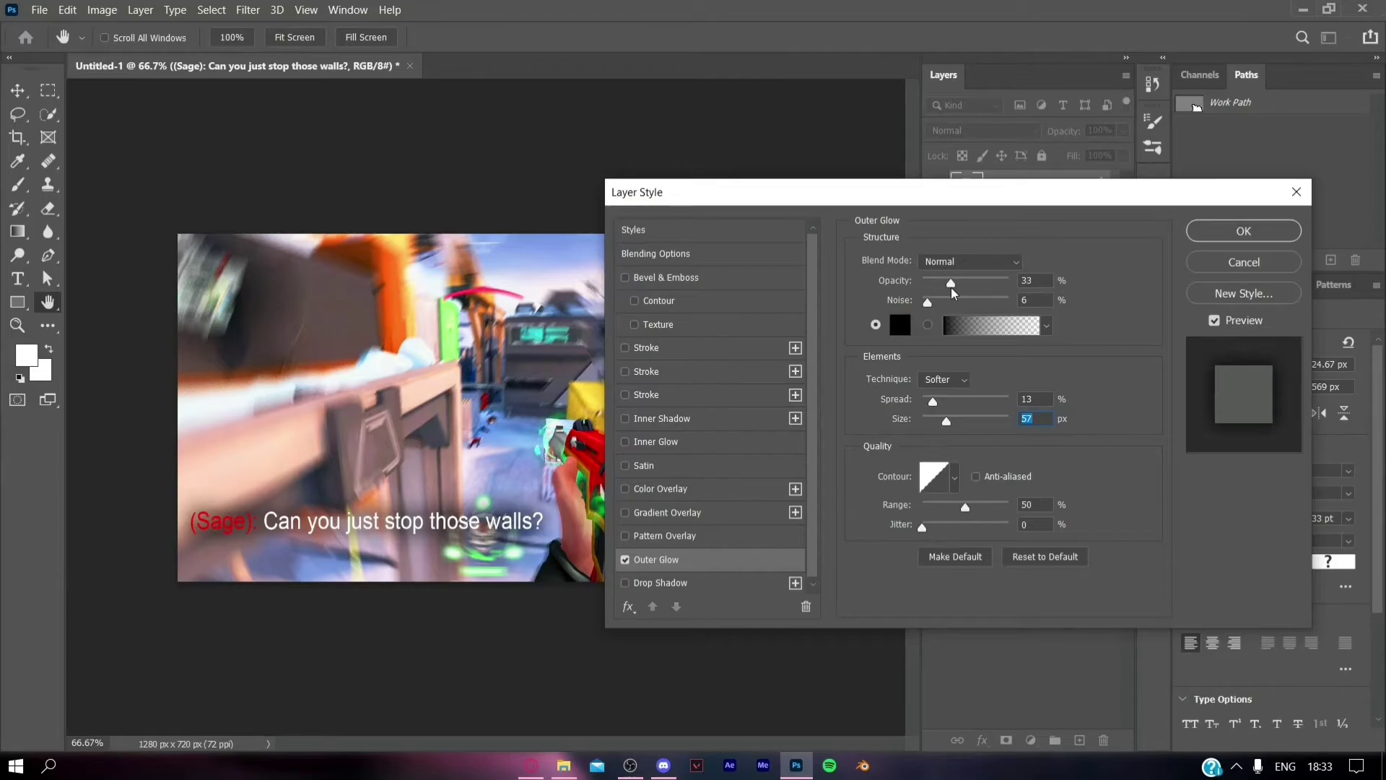
left_click(952, 288)
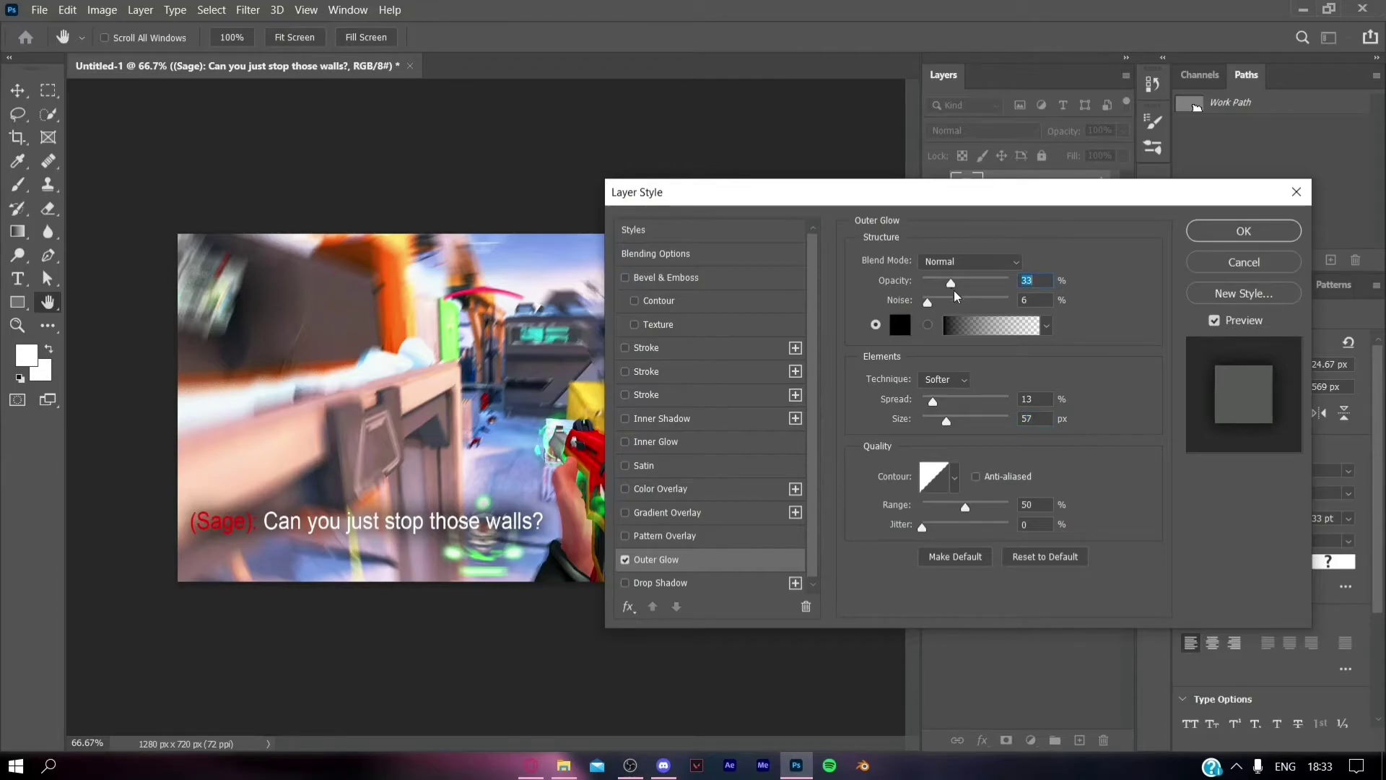
Enable the caption's Drop Shadow at 25% opacity and 9% spread, and apply the layer style.
left_click(929, 402)
left_click(626, 585)
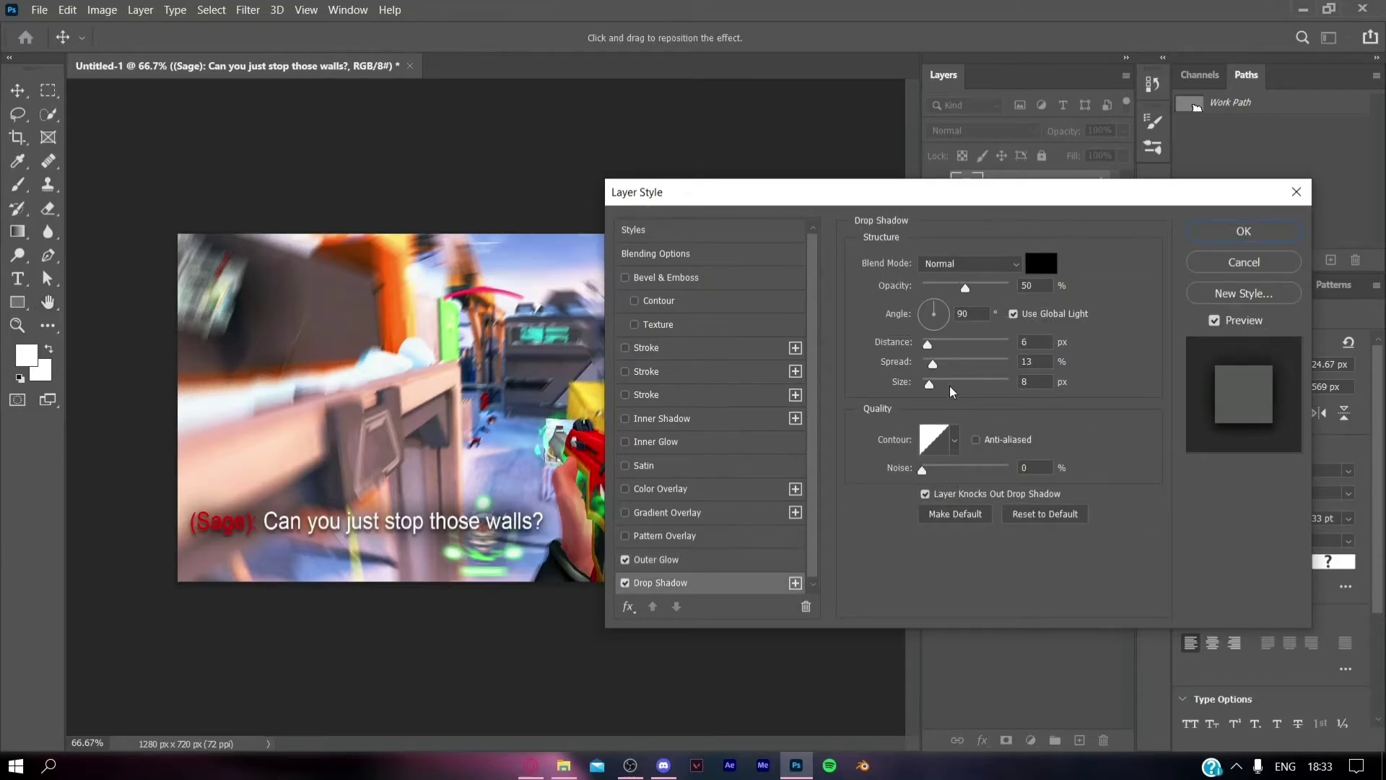
left_click_drag(934, 366, 930, 369)
left_click_drag(965, 288, 942, 291)
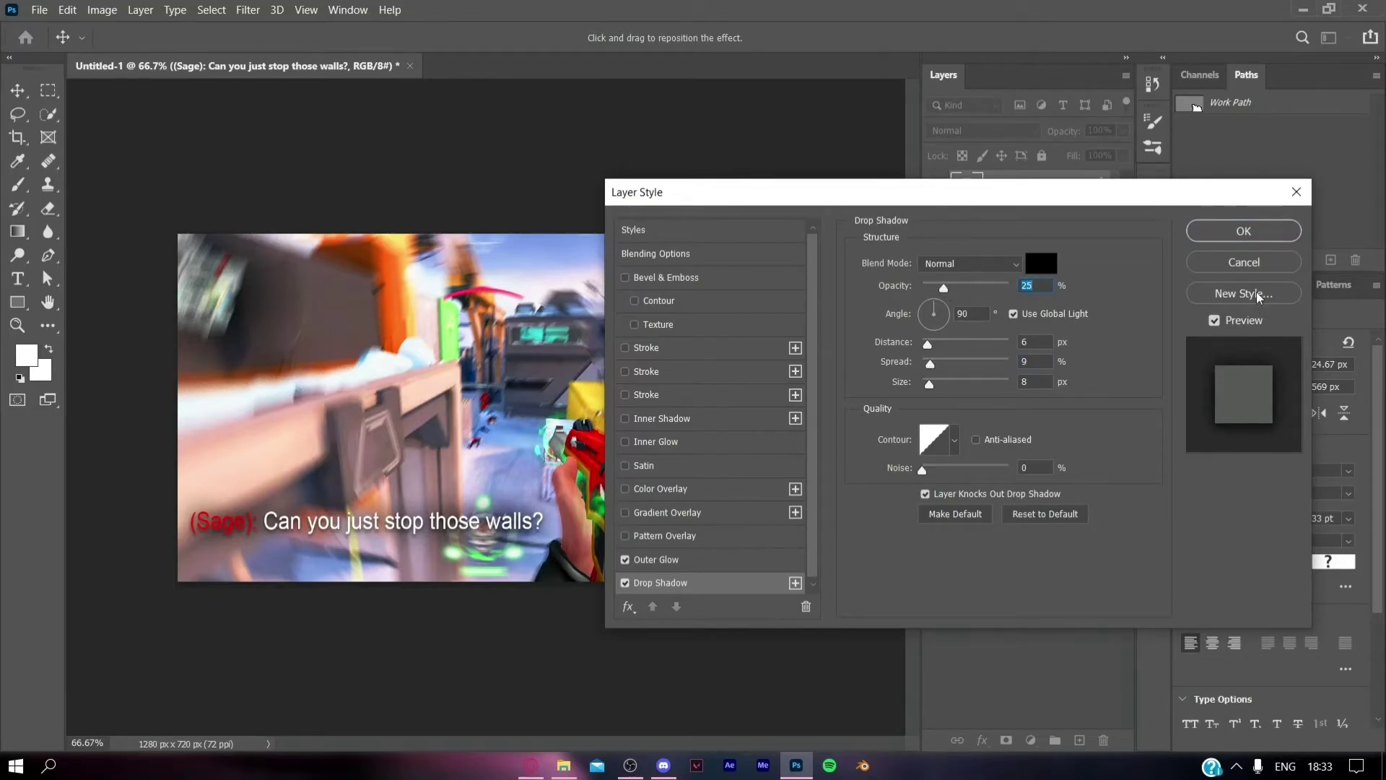
left_click(1244, 231)
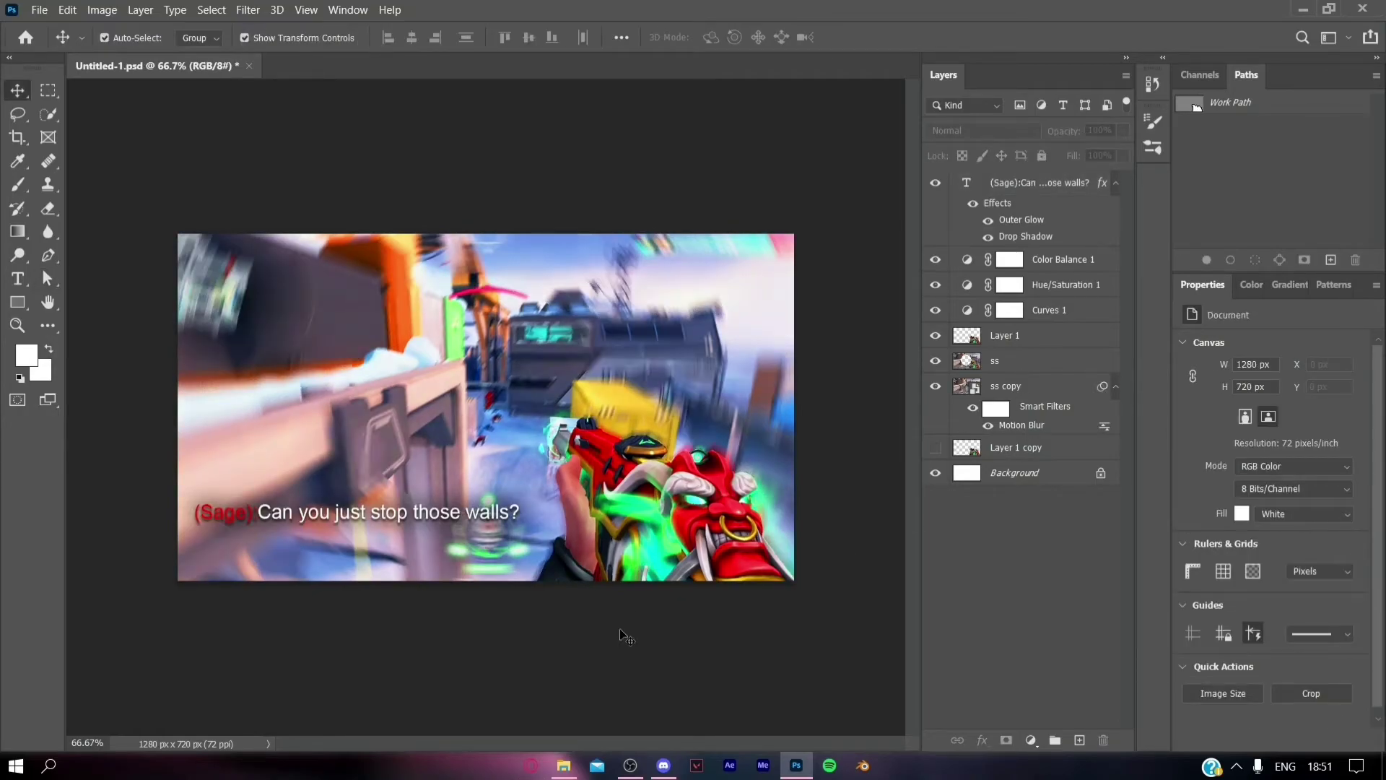
Bring up File Explorer and browse the This PC and Quick access overviews.
left_click(564, 765)
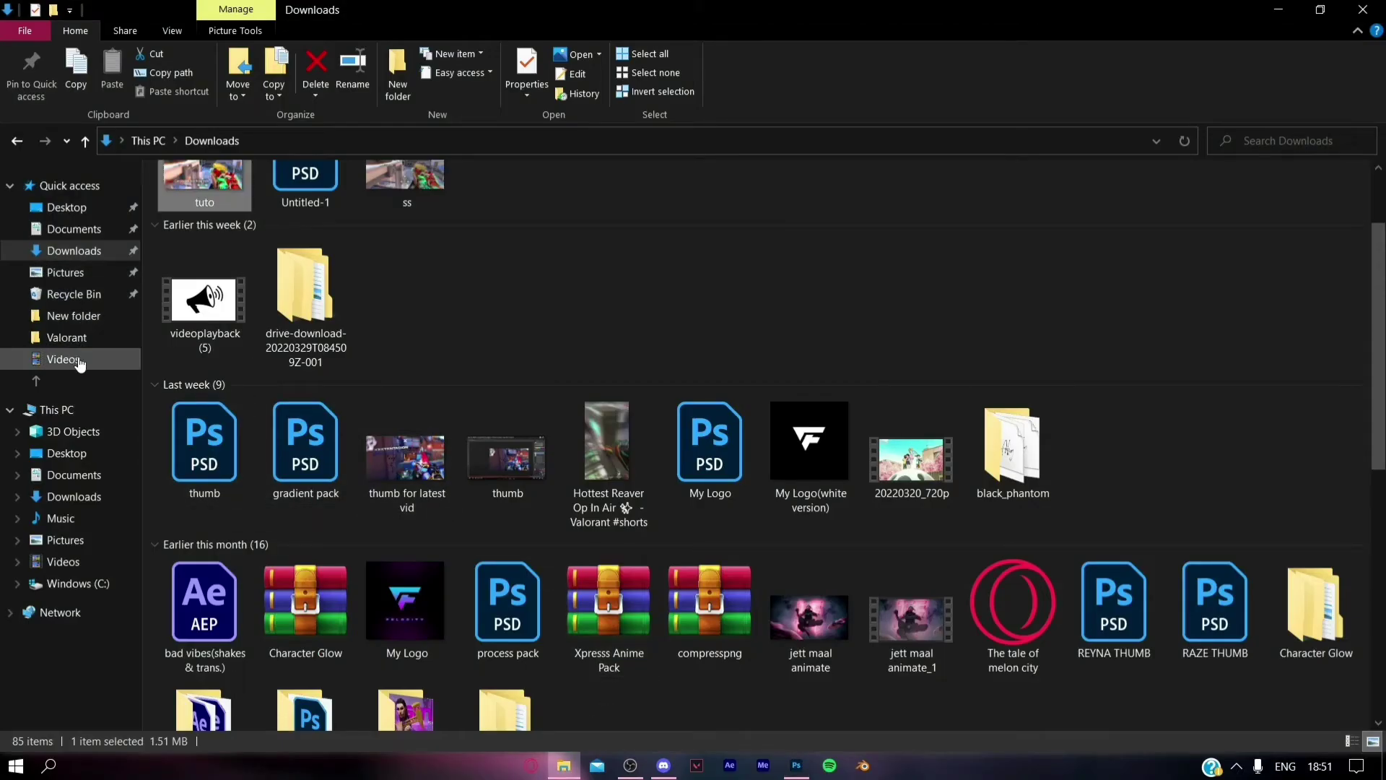
left_click(56, 409)
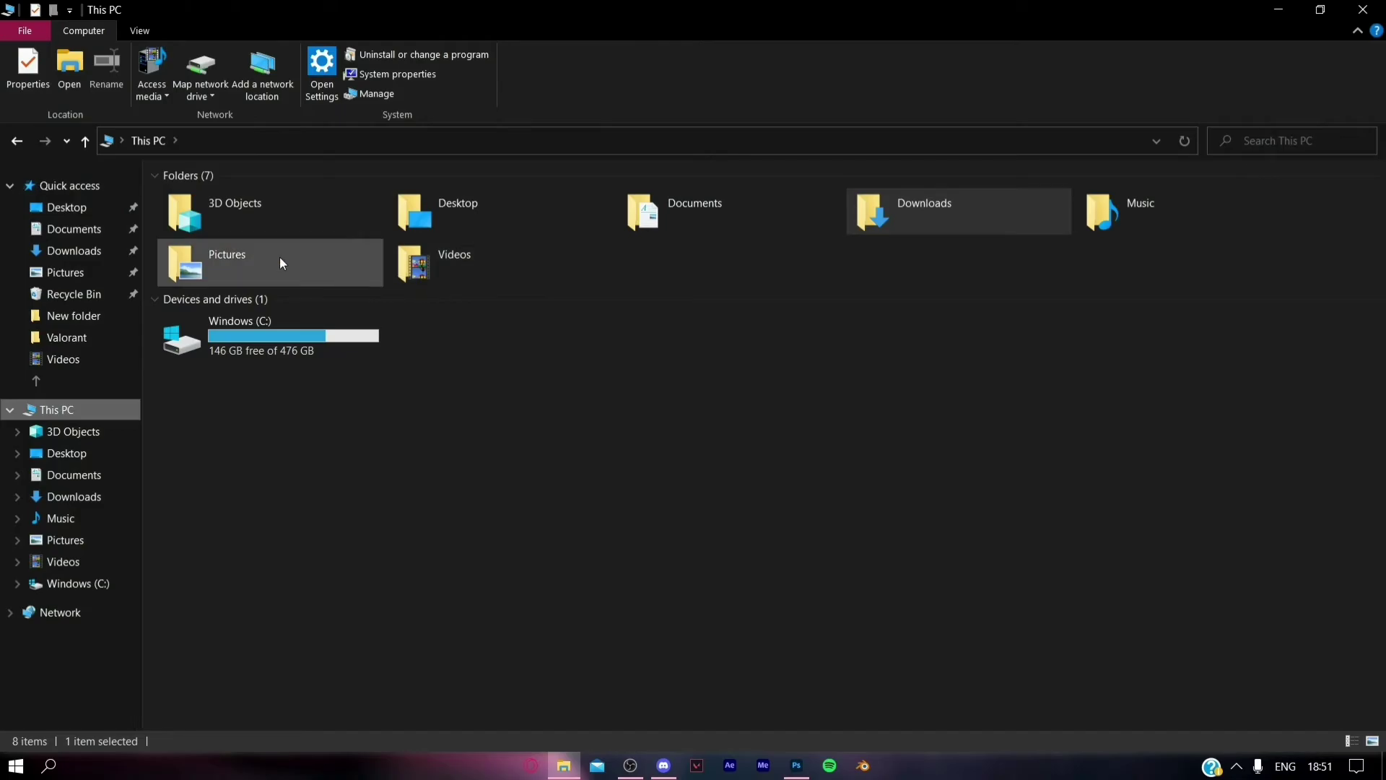
left_click(66, 187)
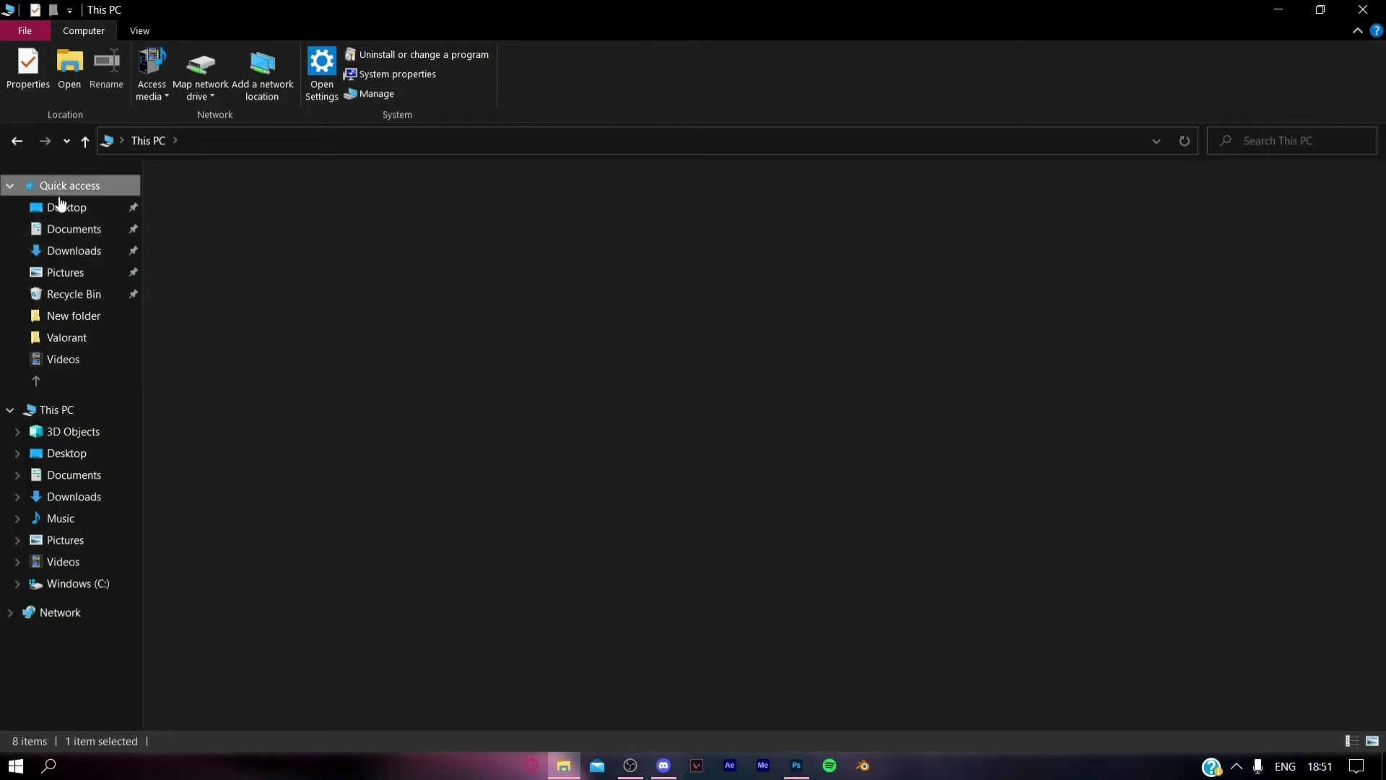
left_click(465, 288)
left_click(301, 283)
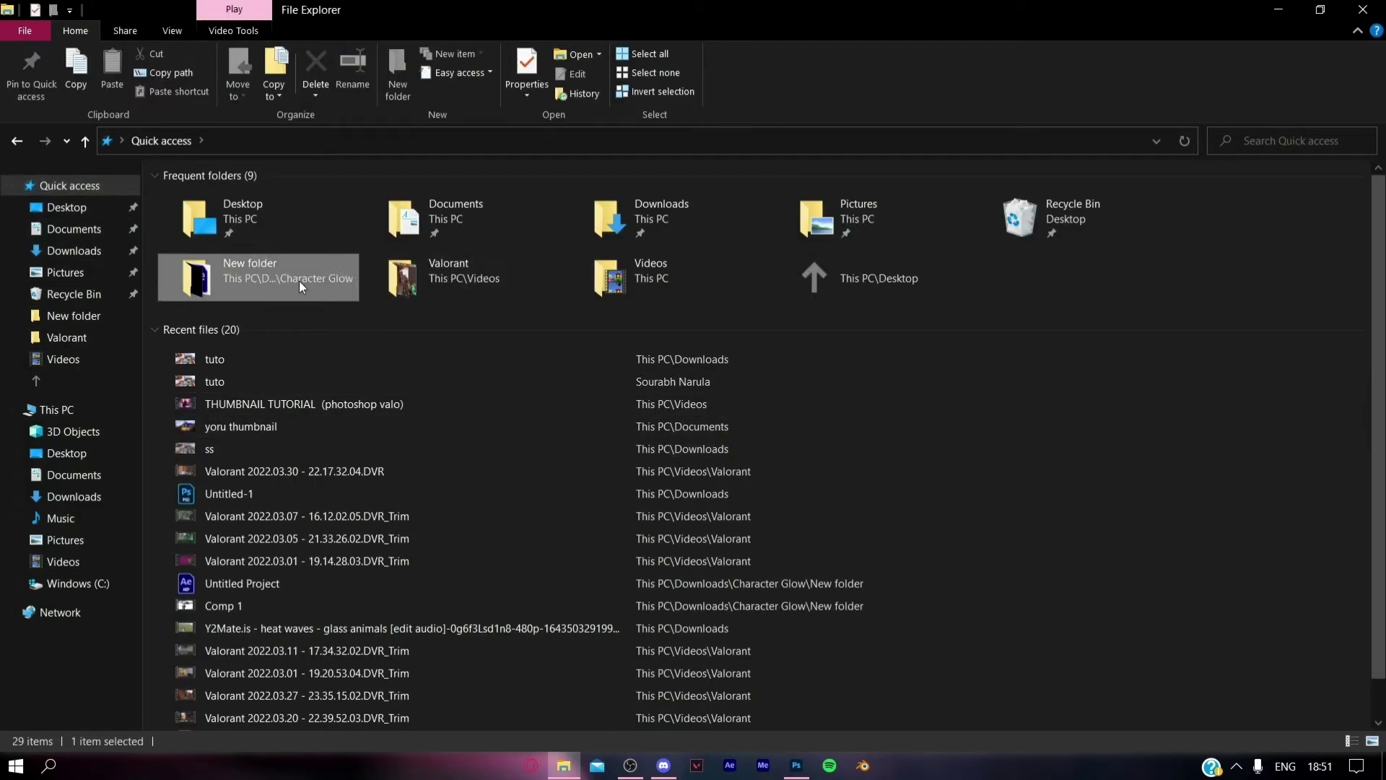
left_click(718, 306)
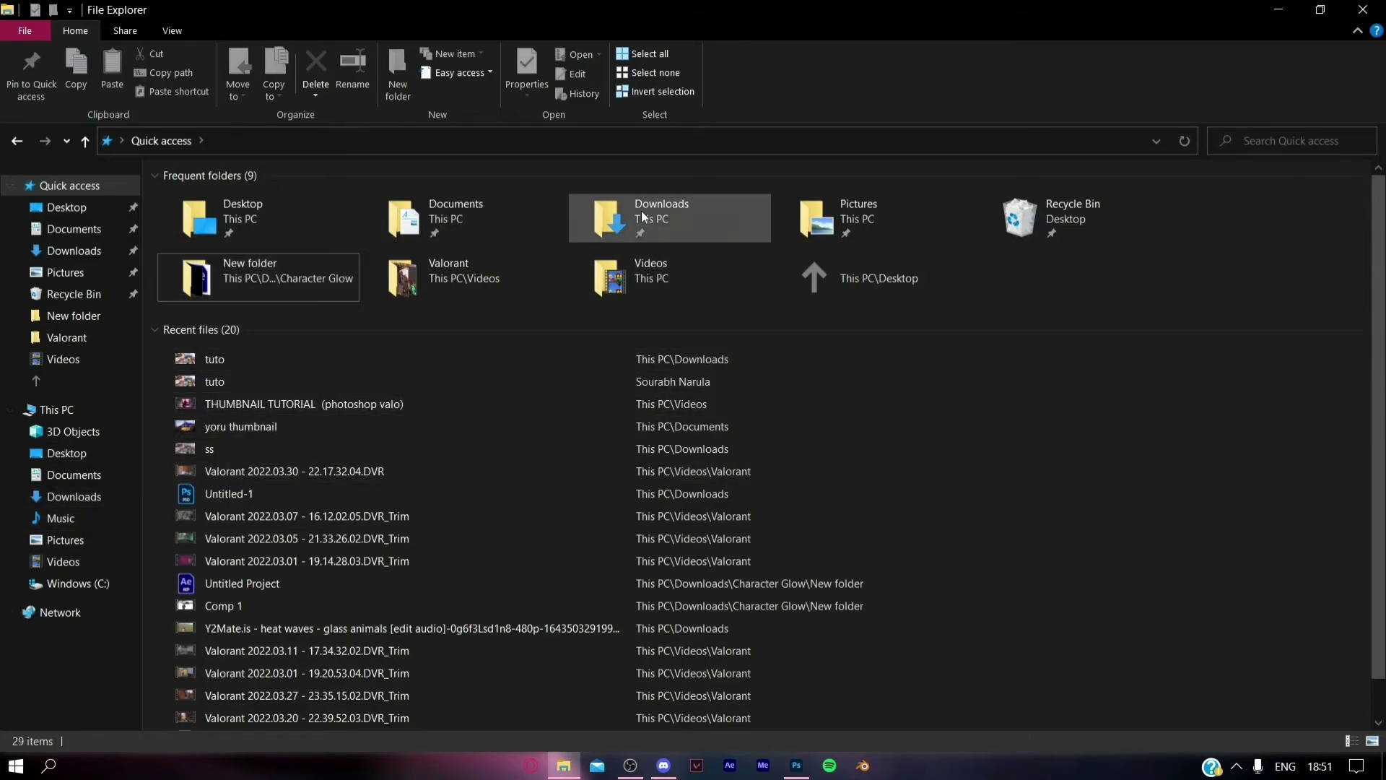
Go to Downloads and open VALORANT THUMBNAIL PACK, its inner folder, then Brush Lights.
double_click(433, 217)
left_click(98, 239)
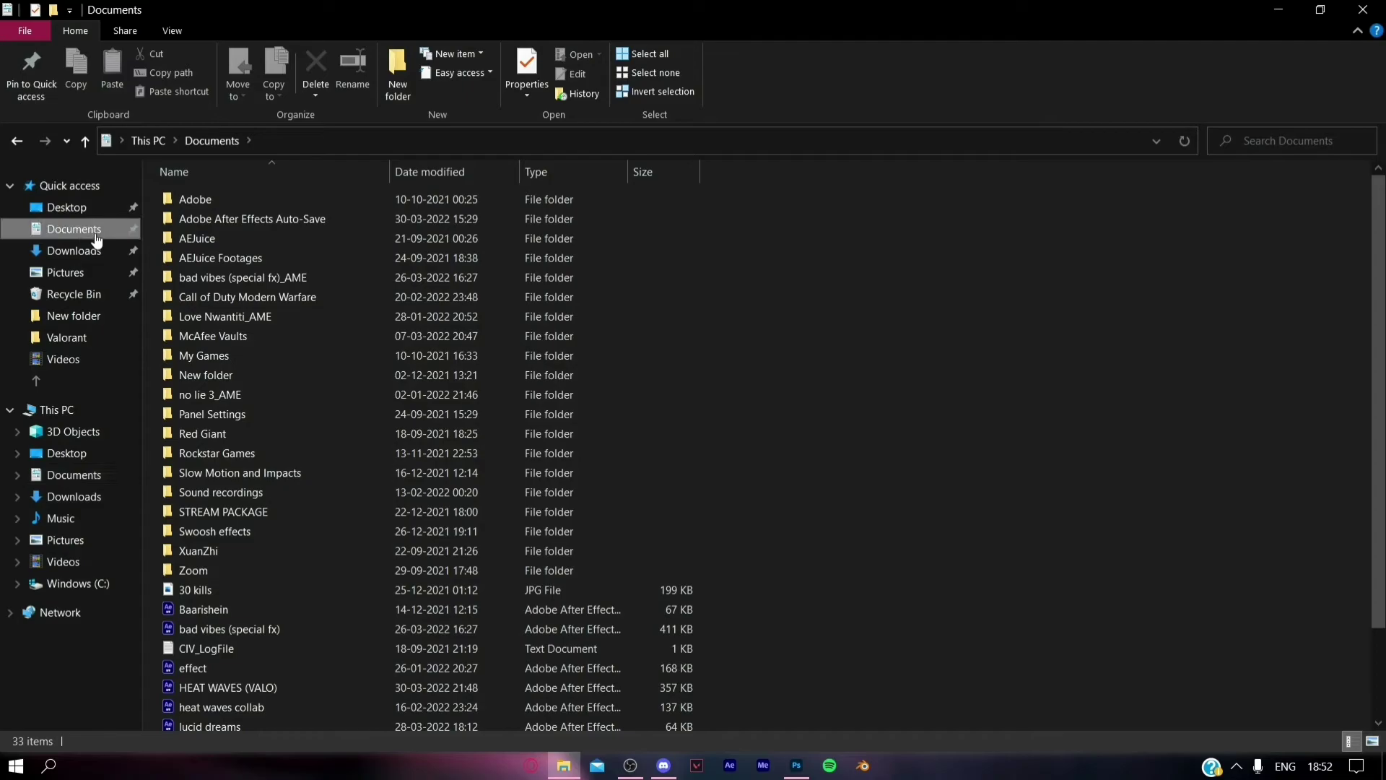
left_click(92, 250)
scroll(503, 392, "down", 3)
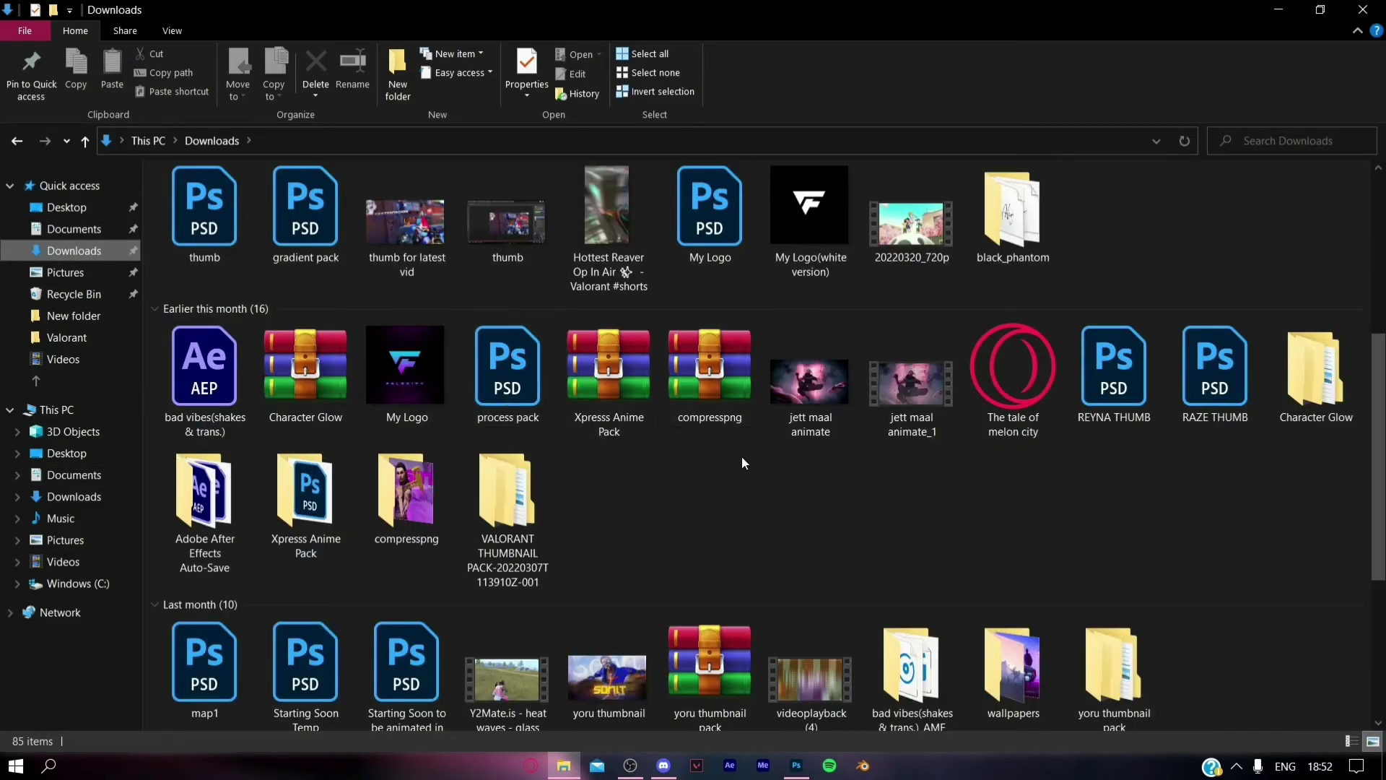
double_click(509, 506)
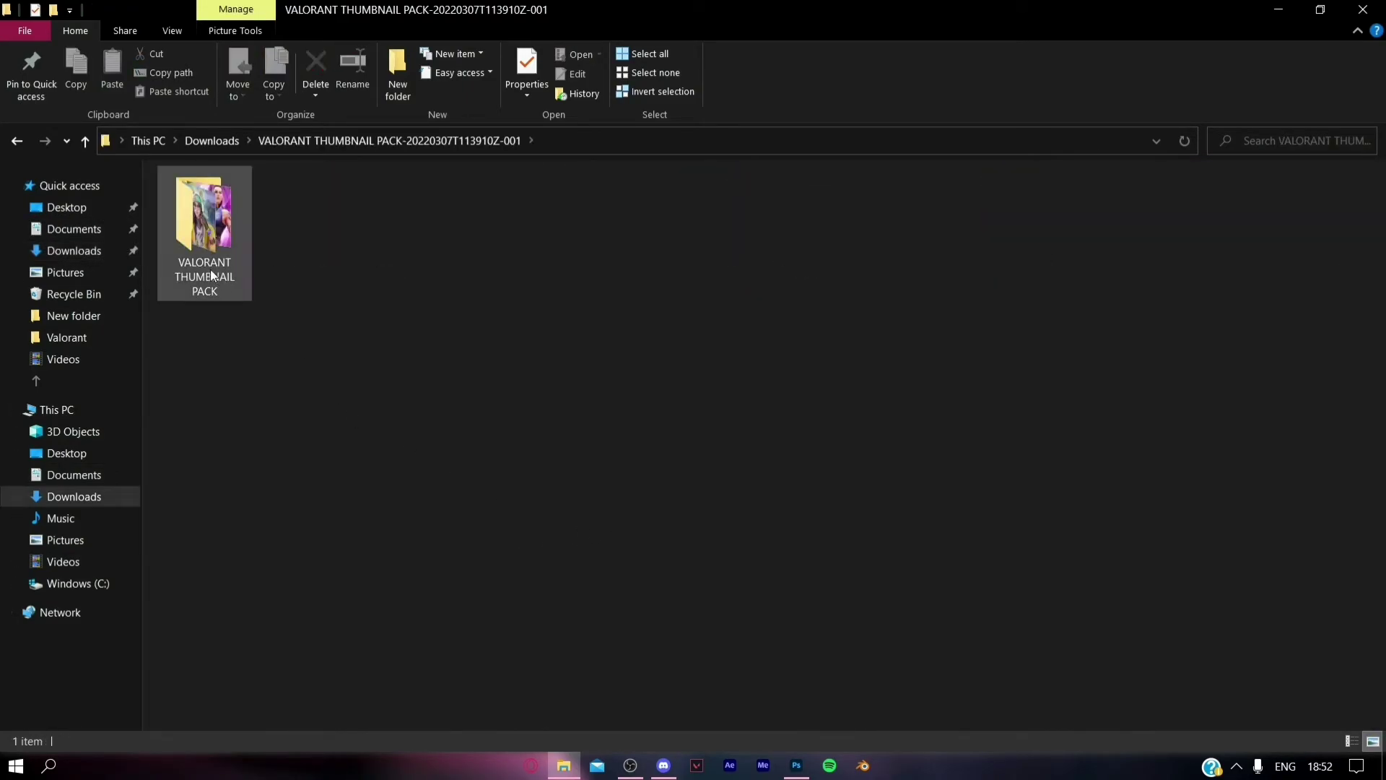
double_click(210, 270)
double_click(338, 322)
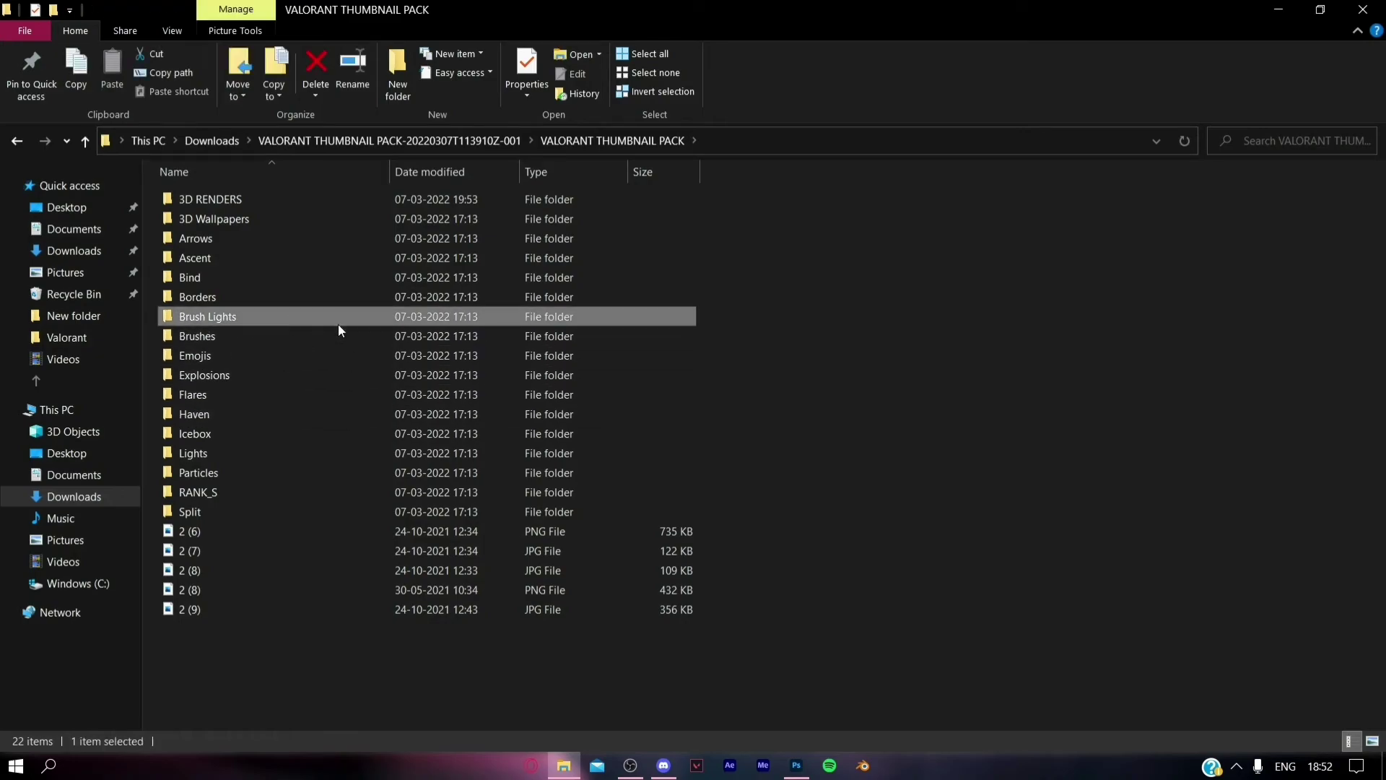
Place Brush Light (16) full-canvas below Layer 1, above ss, at 55% opacity.
mouse_move(512, 292)
left_mouse_down()
mouse_move(779, 769)
mouse_move(850, 730)
mouse_move(989, 544)
mouse_move(588, 520)
left_mouse_up()
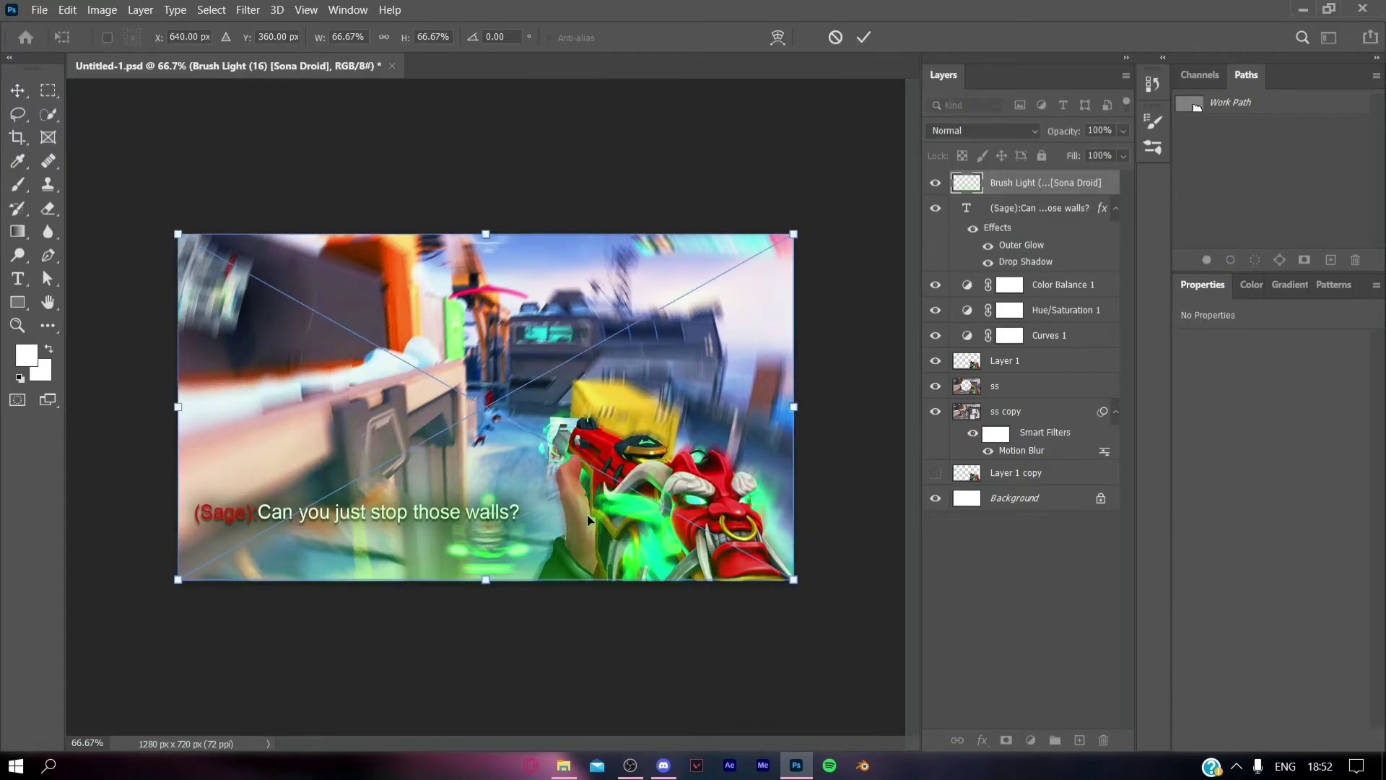
mouse_move(1042, 176)
left_mouse_down()
mouse_move(1017, 433)
mouse_move(1023, 363)
left_mouse_up()
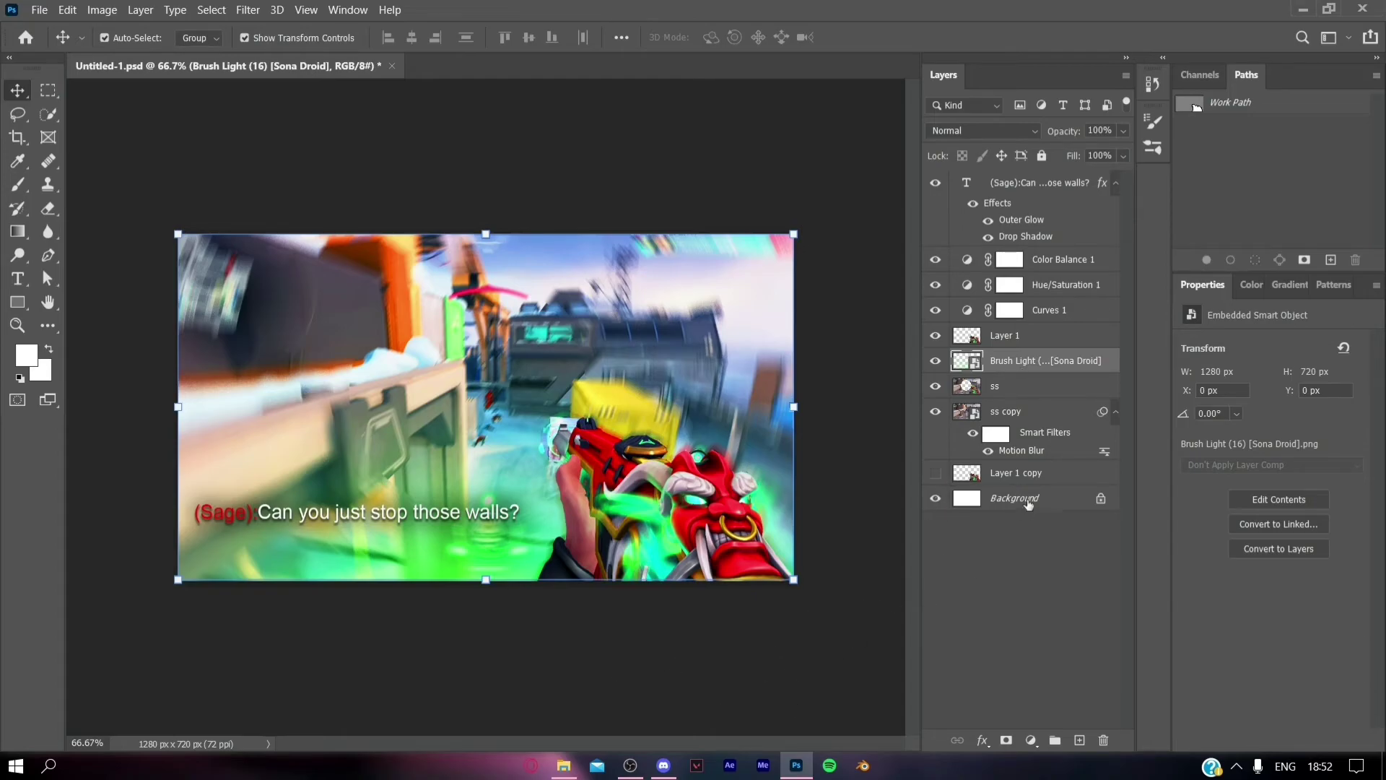
left_click(1122, 131)
left_click_drag(1123, 151, 1086, 154)
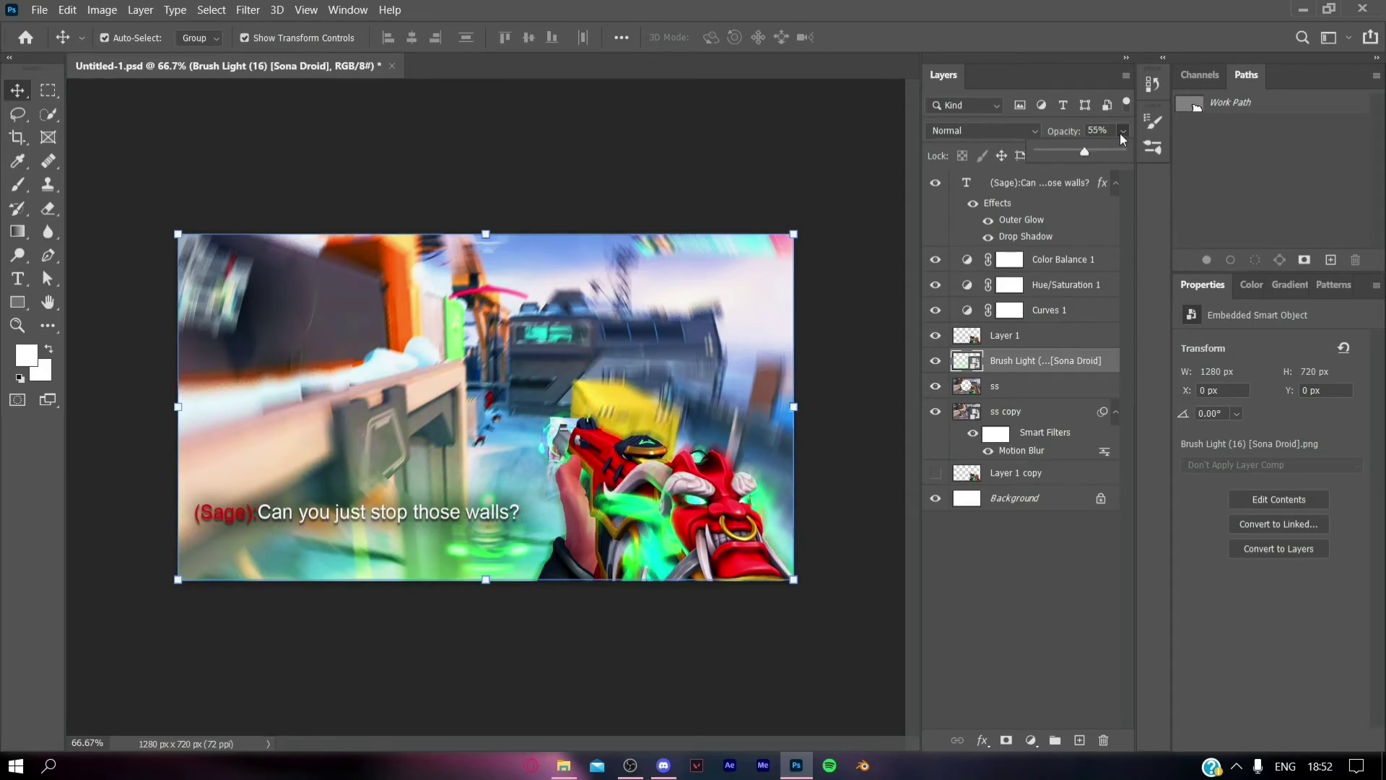
left_click(849, 672)
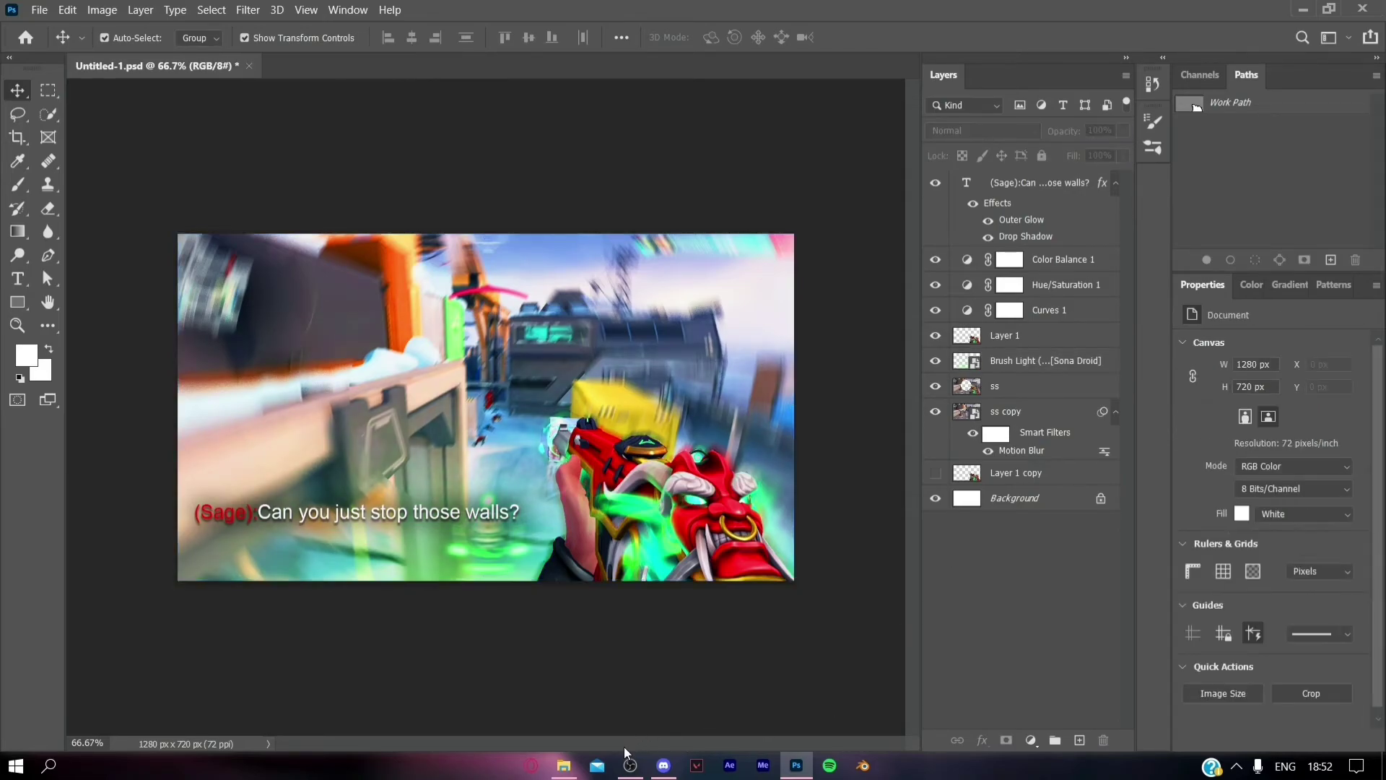
Add Brush Light (4) from the Brush Lights folder below Layer 1 at about 46% opacity.
left_click(613, 688)
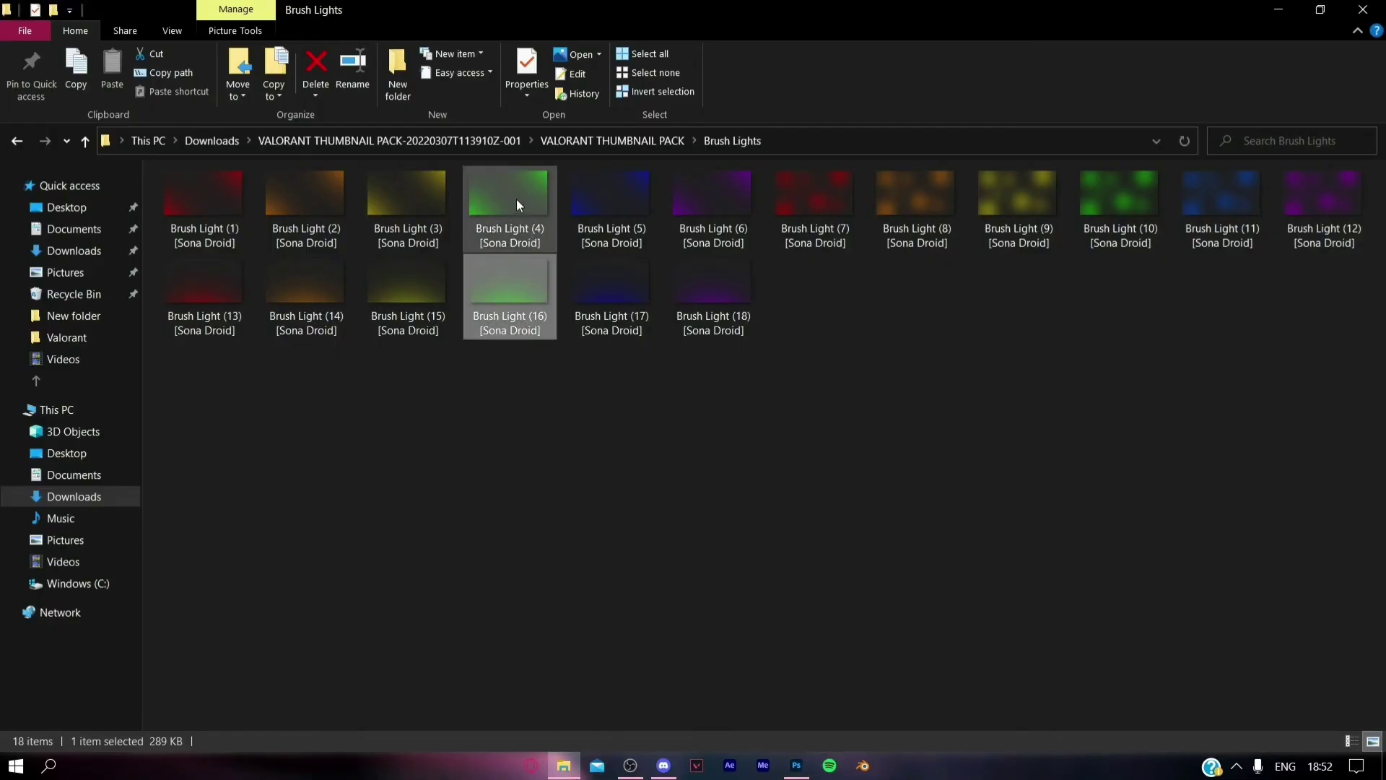
mouse_move(517, 198)
left_mouse_down()
mouse_move(612, 483)
mouse_move(808, 748)
mouse_move(807, 771)
mouse_move(606, 498)
left_mouse_up()
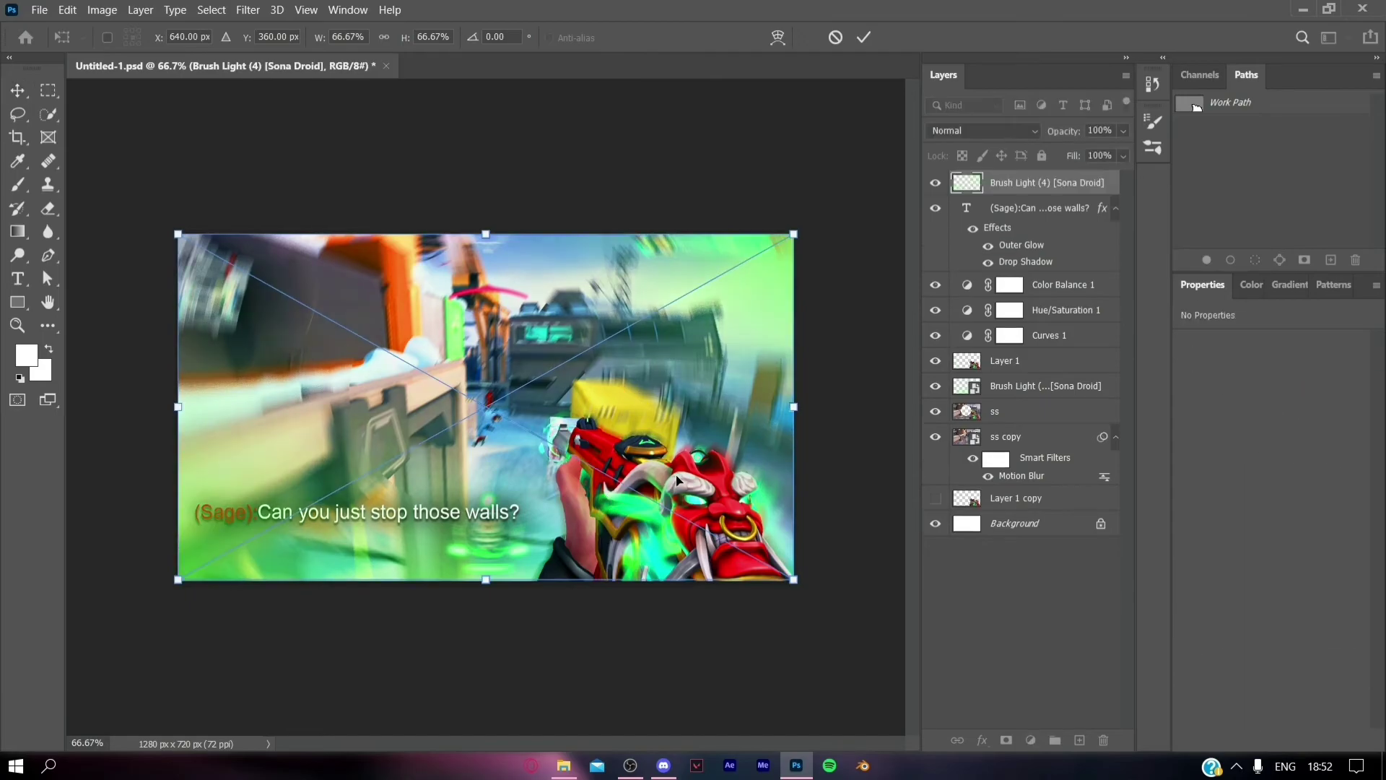
left_click_drag(1072, 193, 1050, 379)
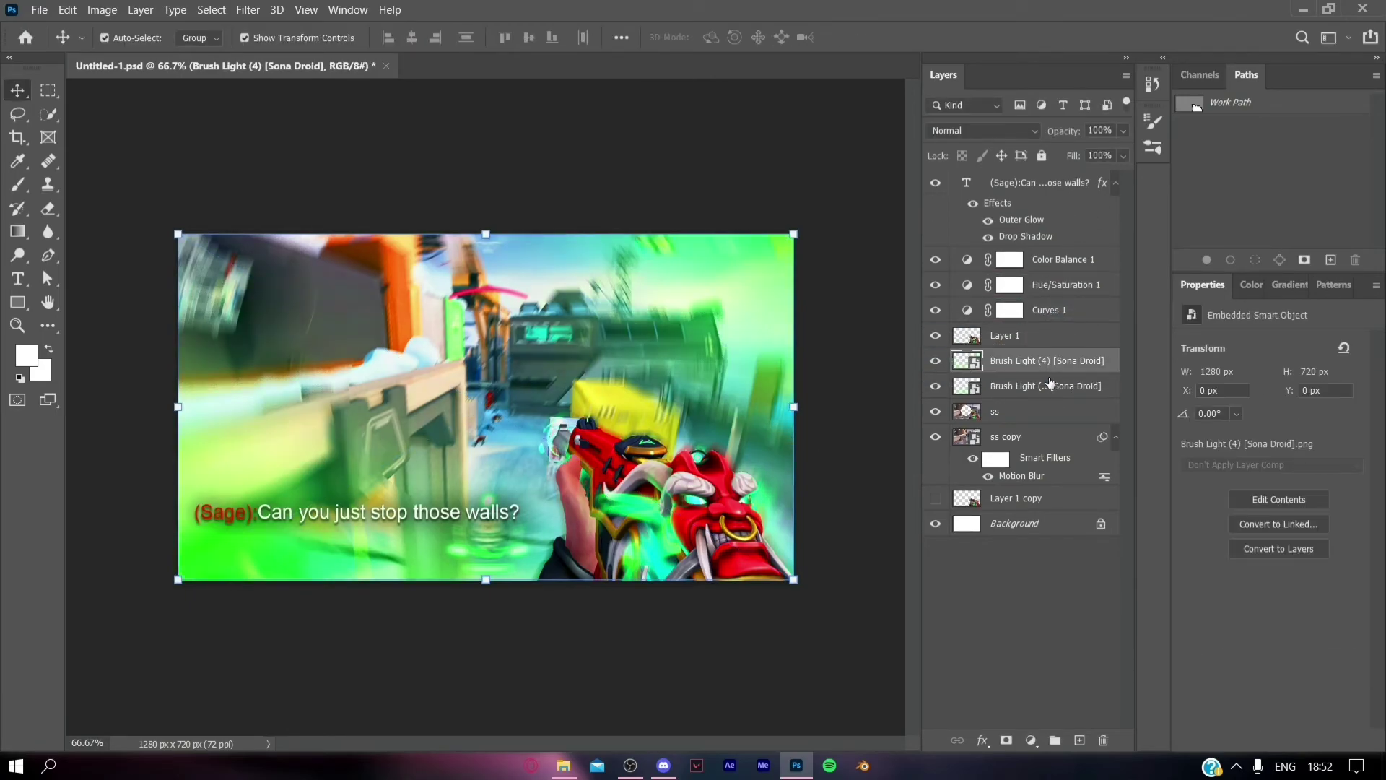
left_click(1122, 132)
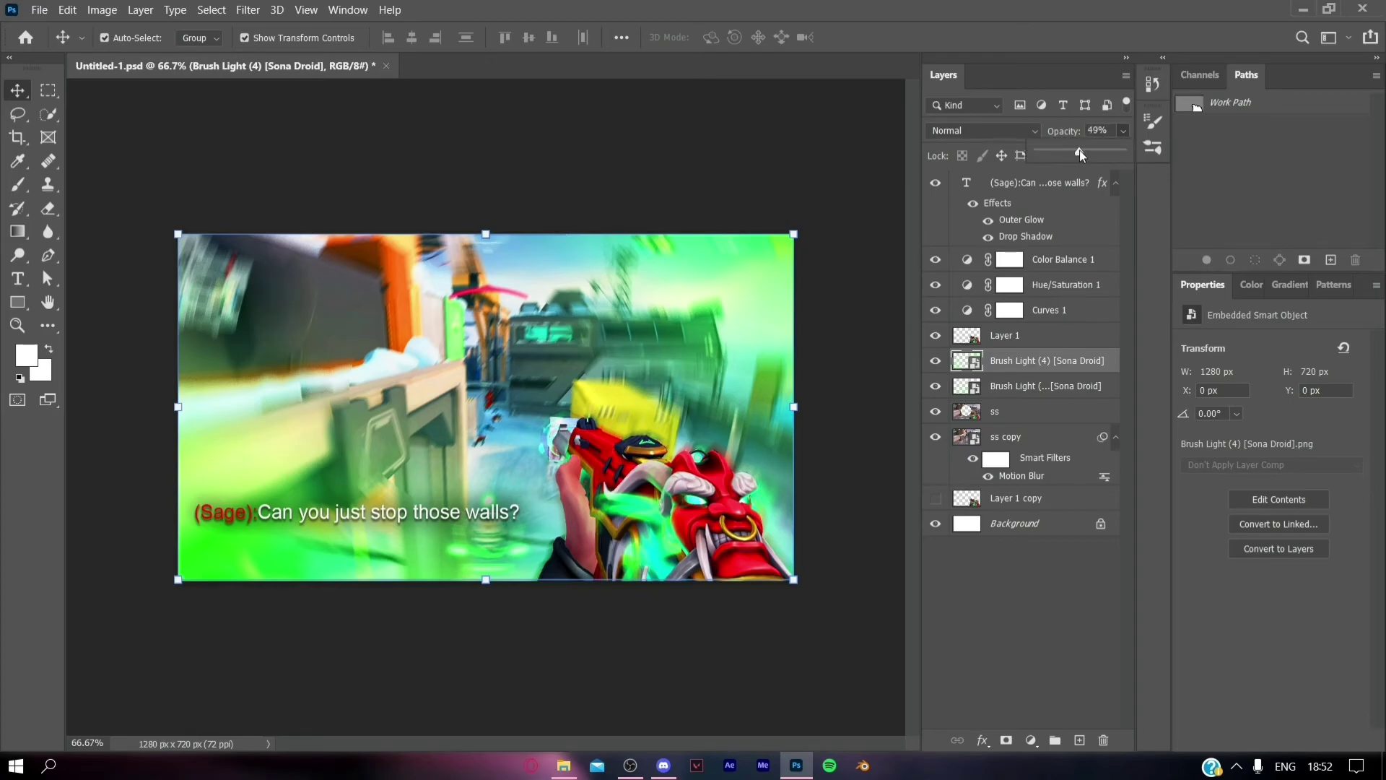
left_click_drag(1081, 154, 1076, 154)
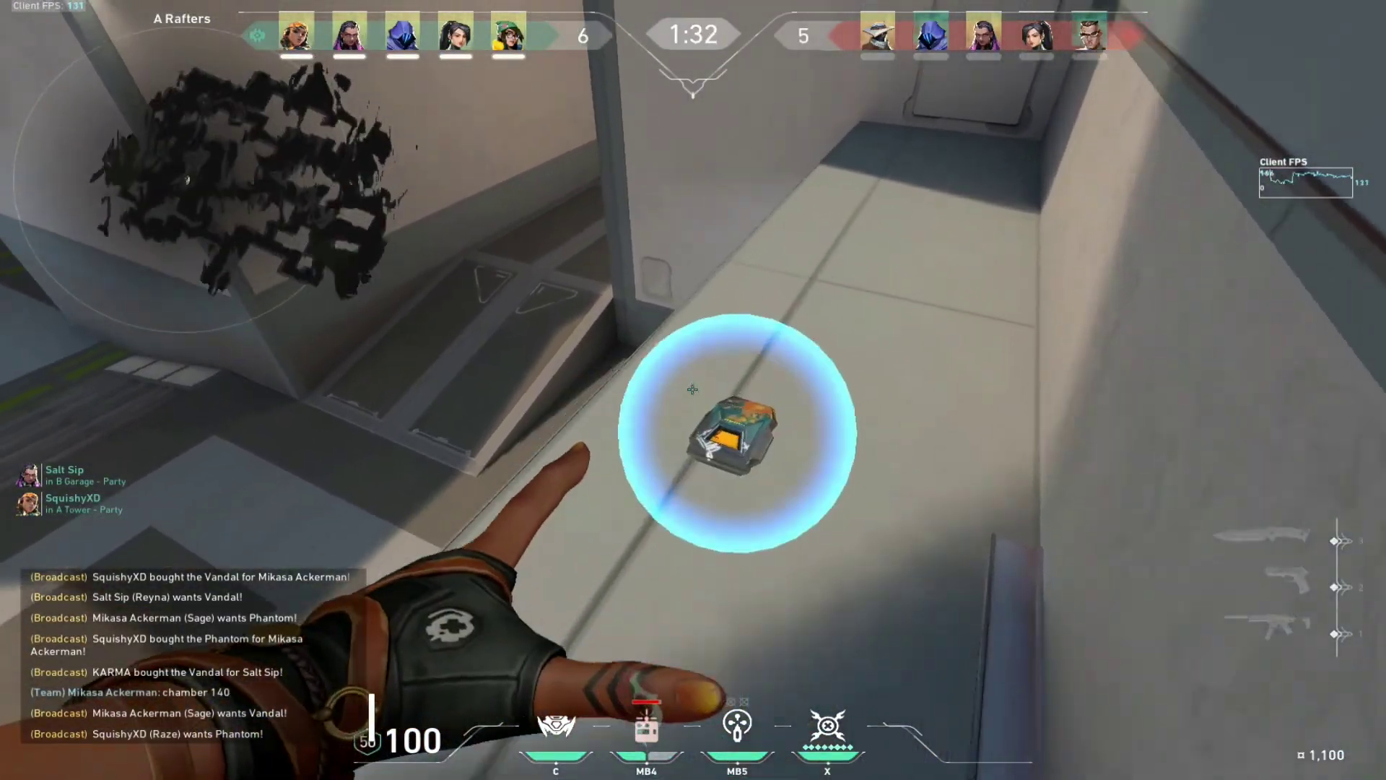
Blast-jump into A Main with the blast pack and advance toward A Lobby with the Phantom.
left_click(693, 390)
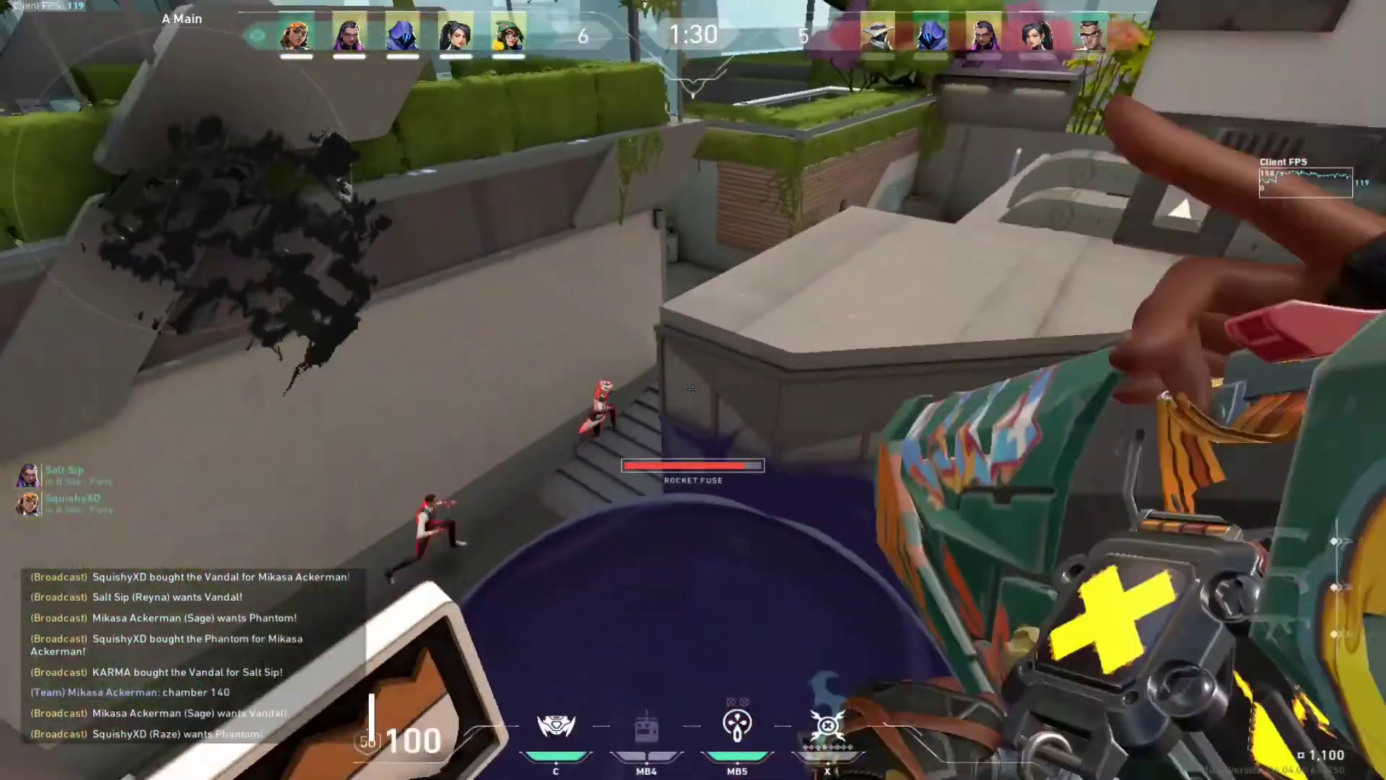
left_click(693, 390)
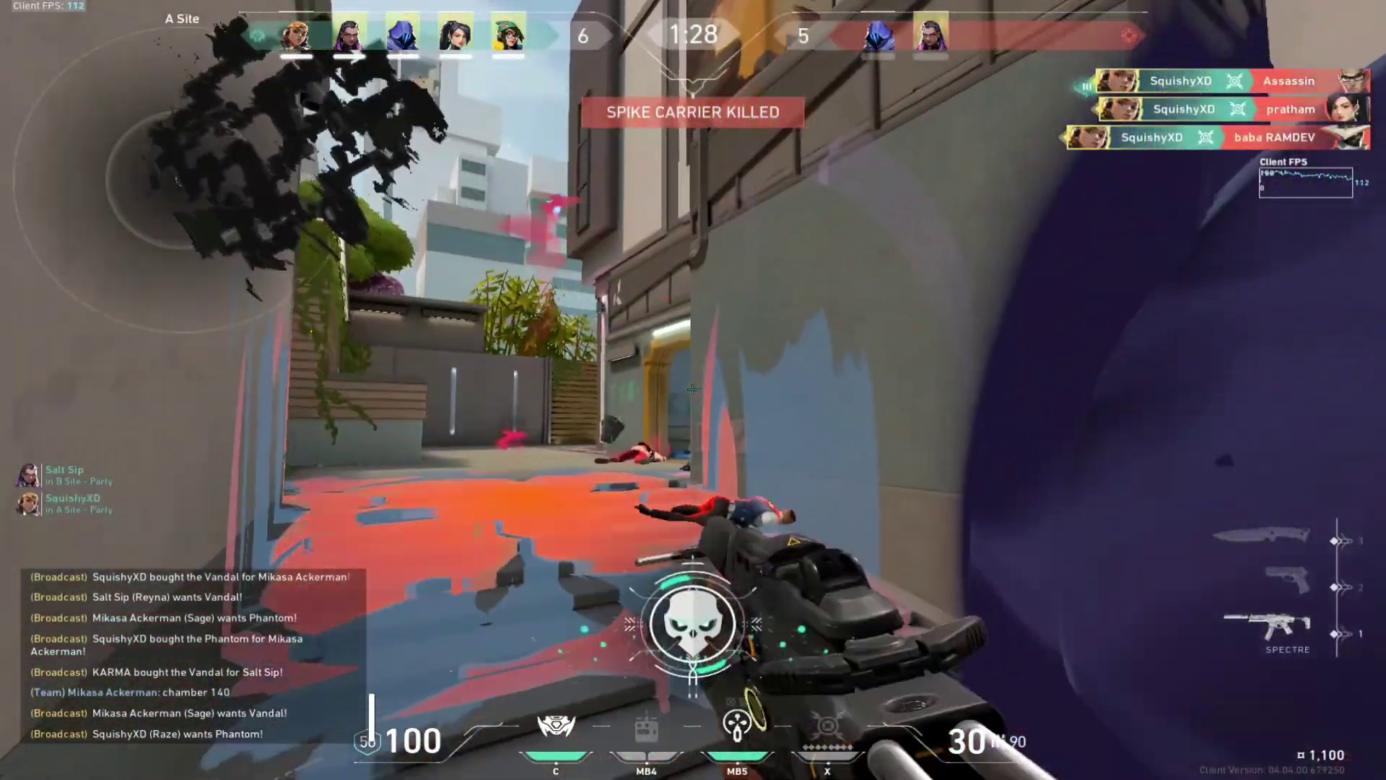
key("f")
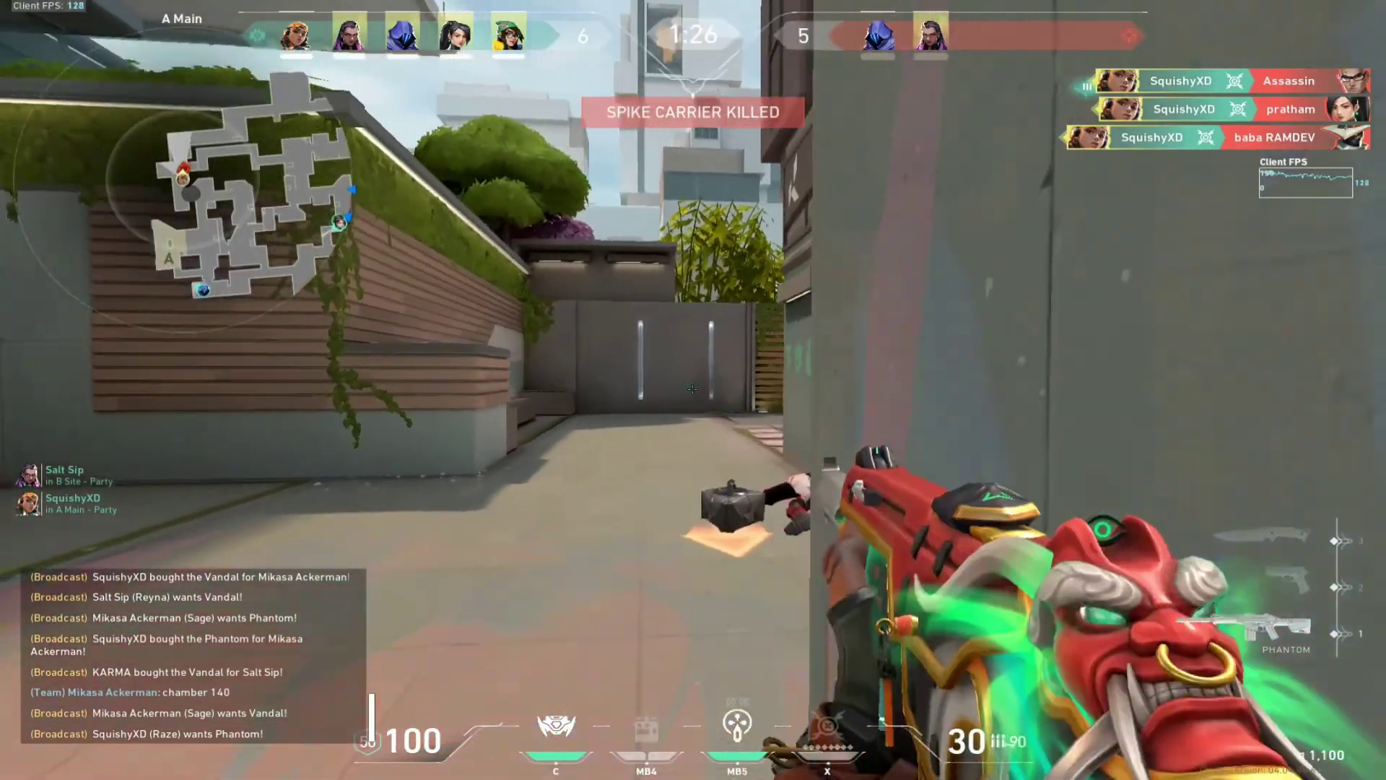
key("w")
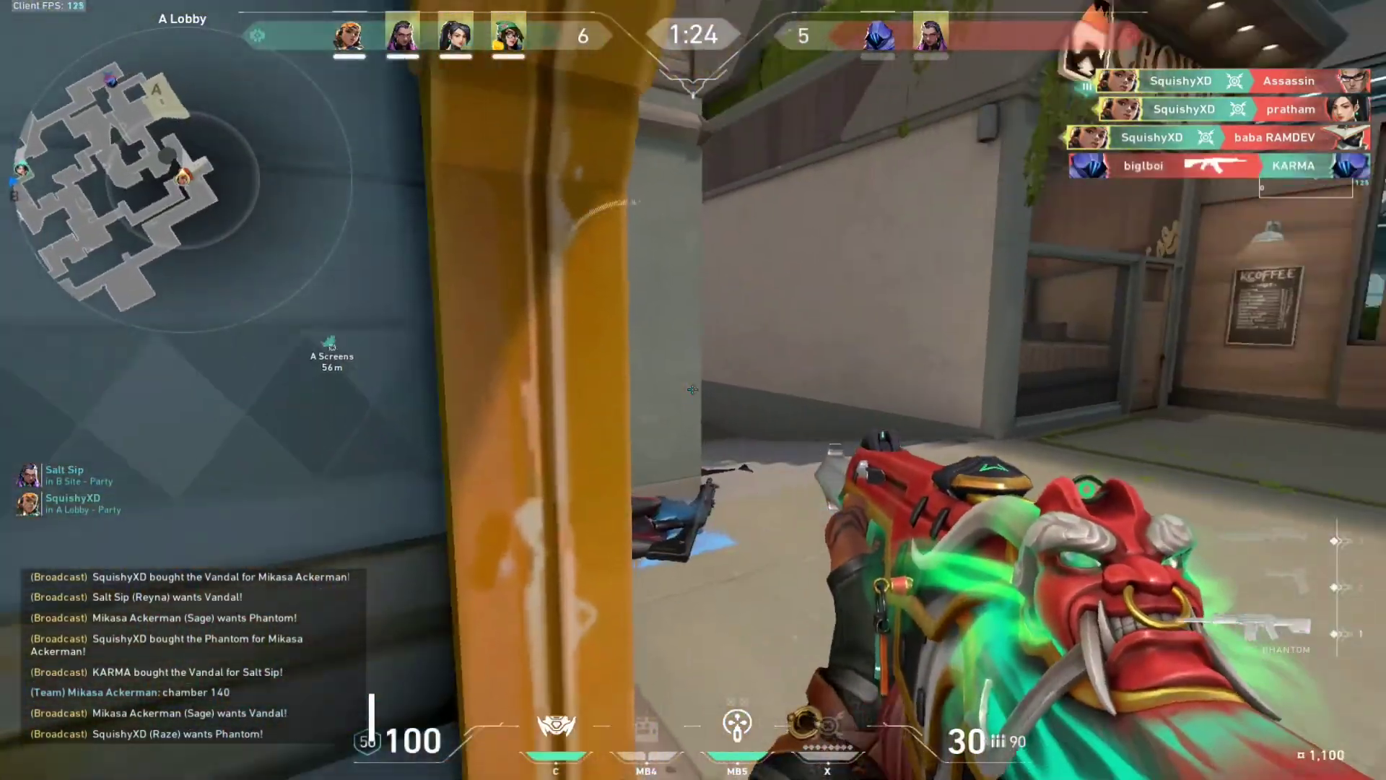
Send the Boom Bot rolling toward A Screens, then push forward with the Phantom.
key("c")
key("1")
key("c")
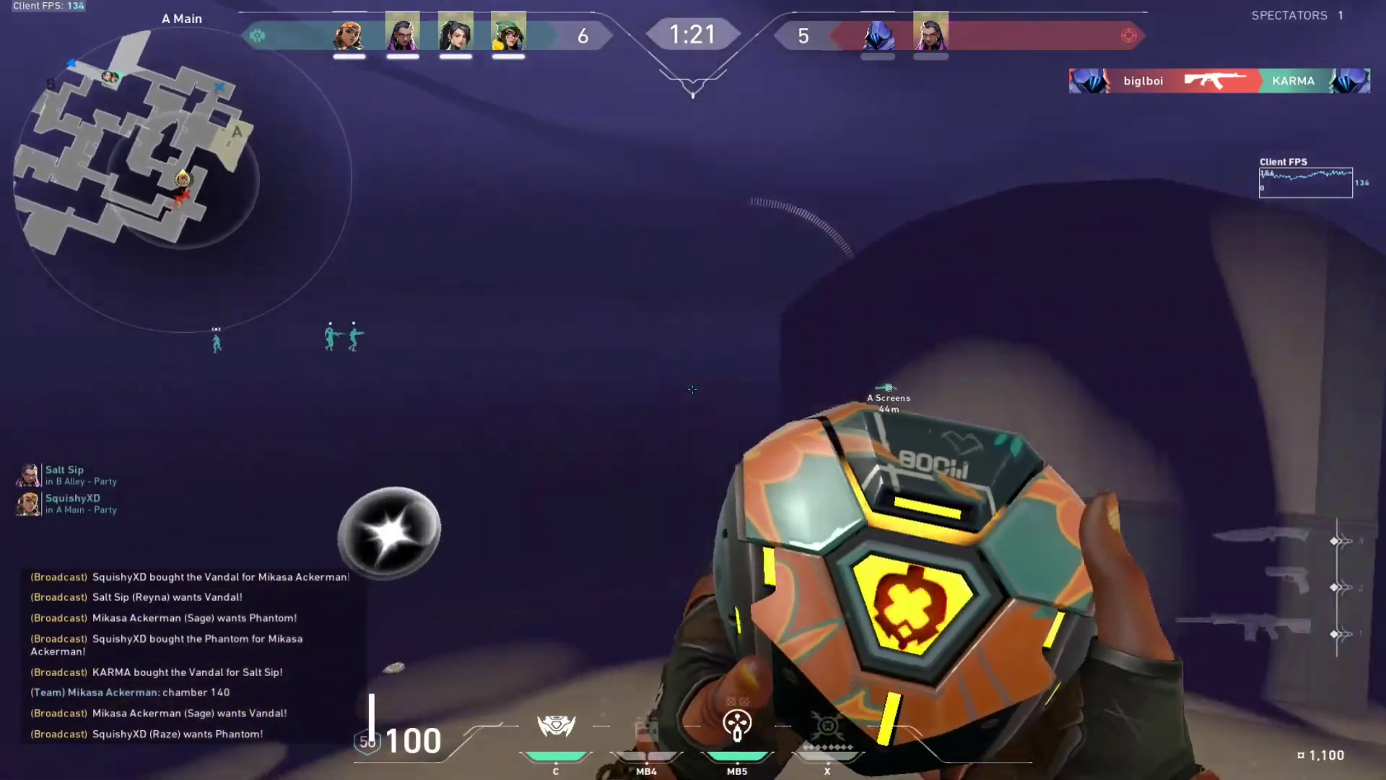
left_click(693, 390)
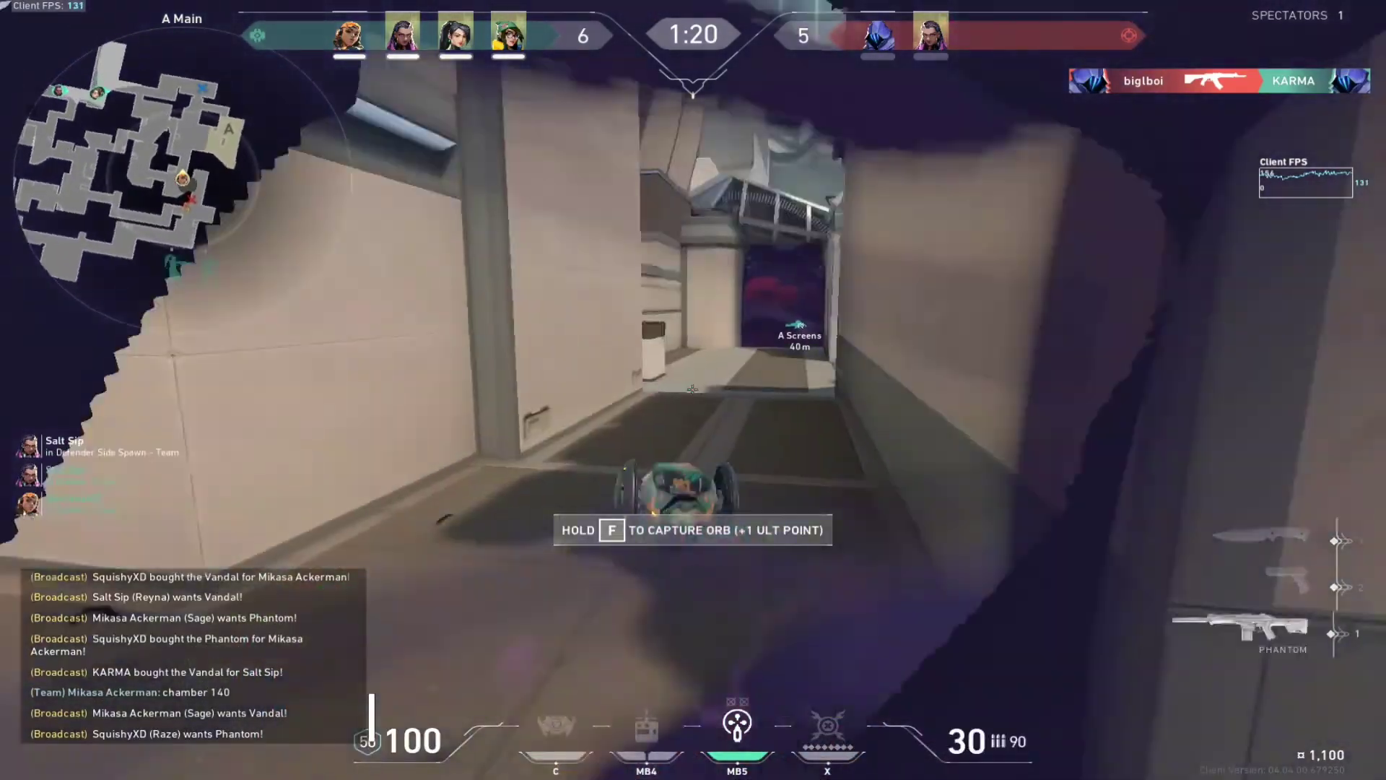
key("w")
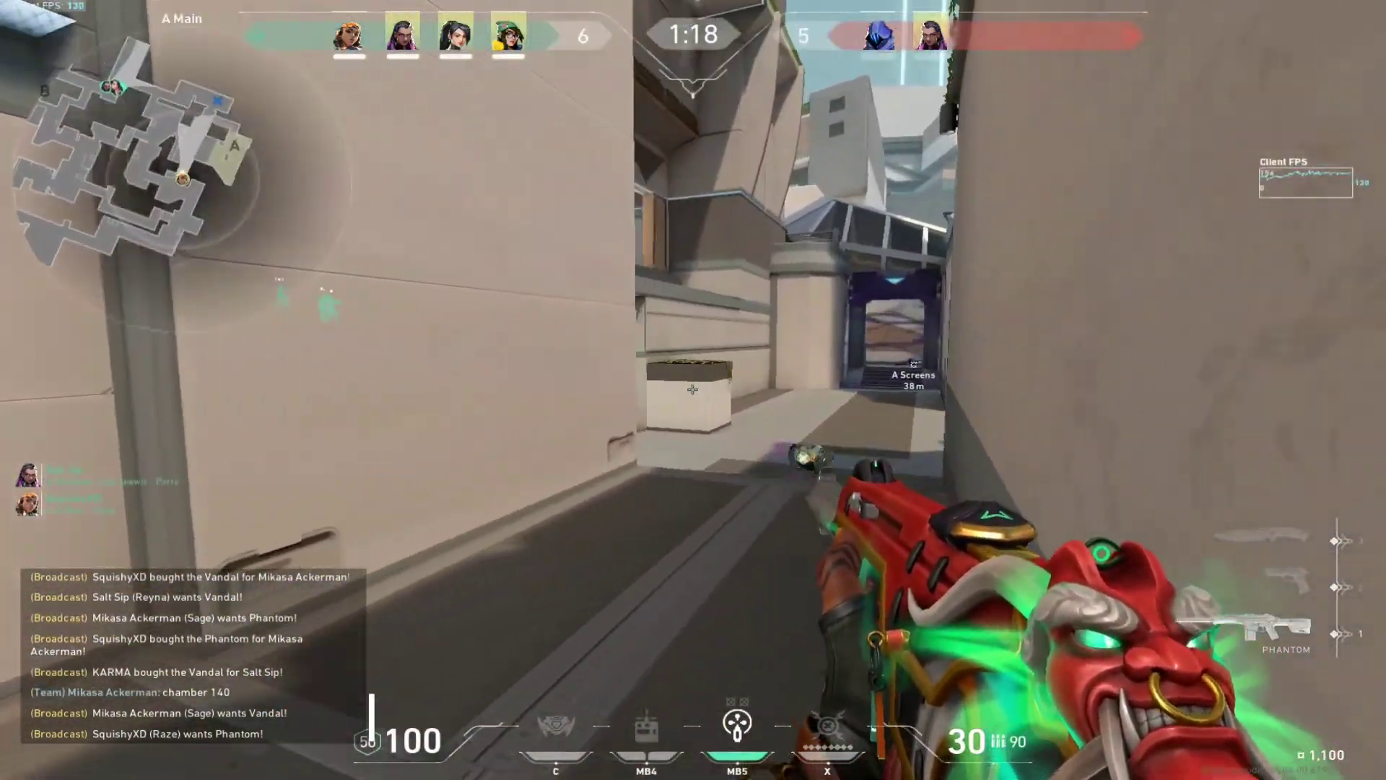